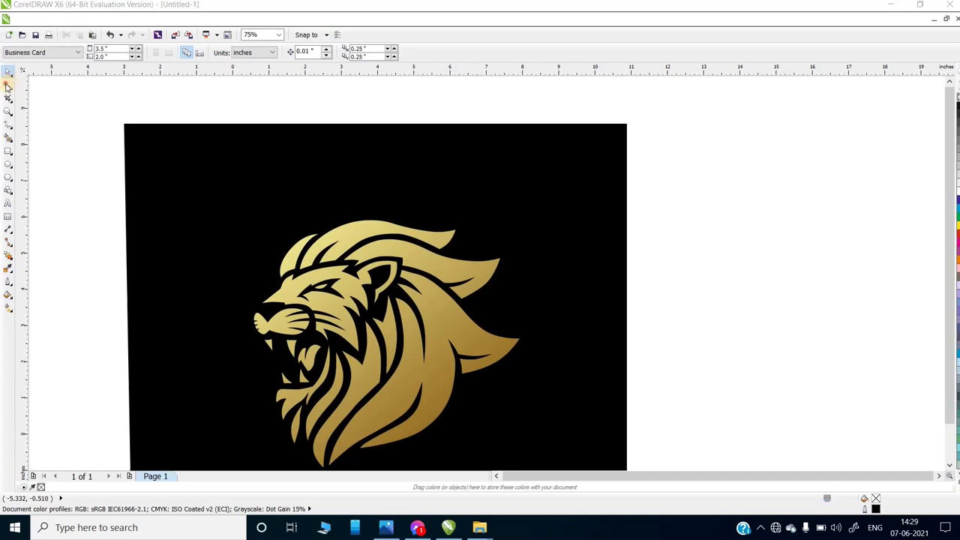
- Choose the Freehand tool (F5) from the curve tools flyout
left_click(8, 87)
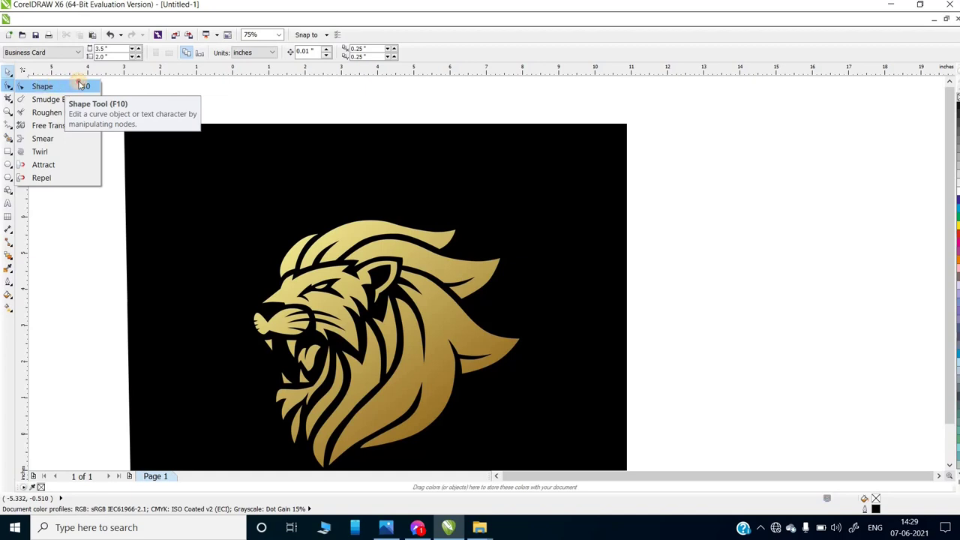
left_click(71, 87)
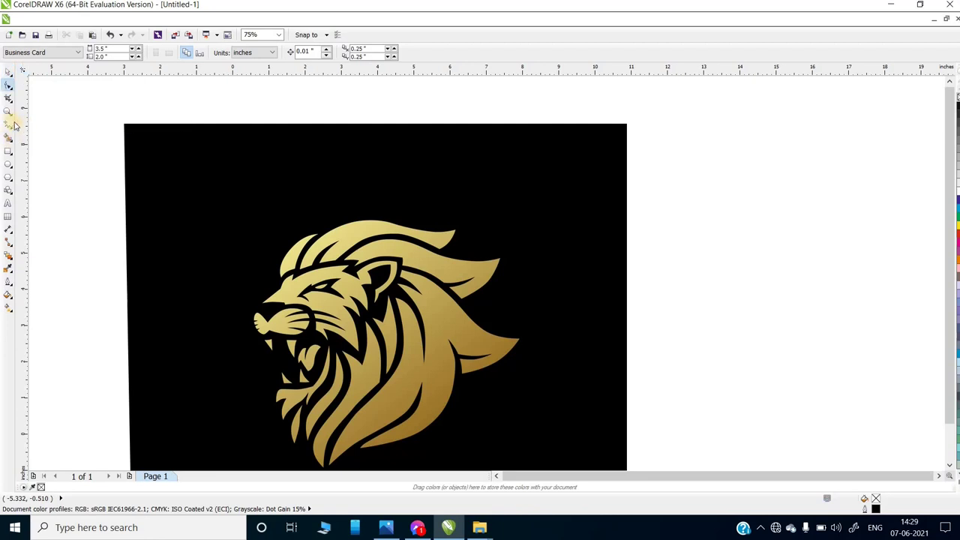
left_click(7, 129)
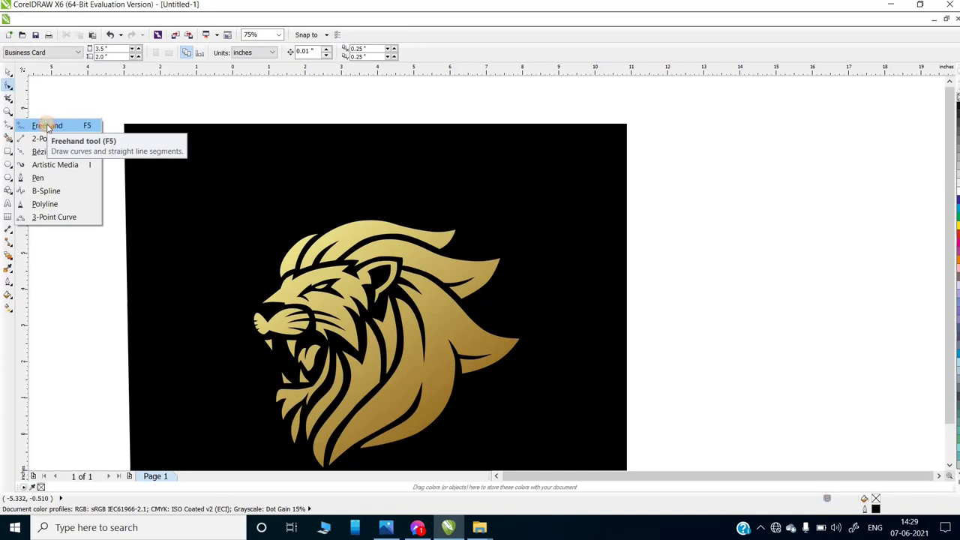
left_click(47, 126)
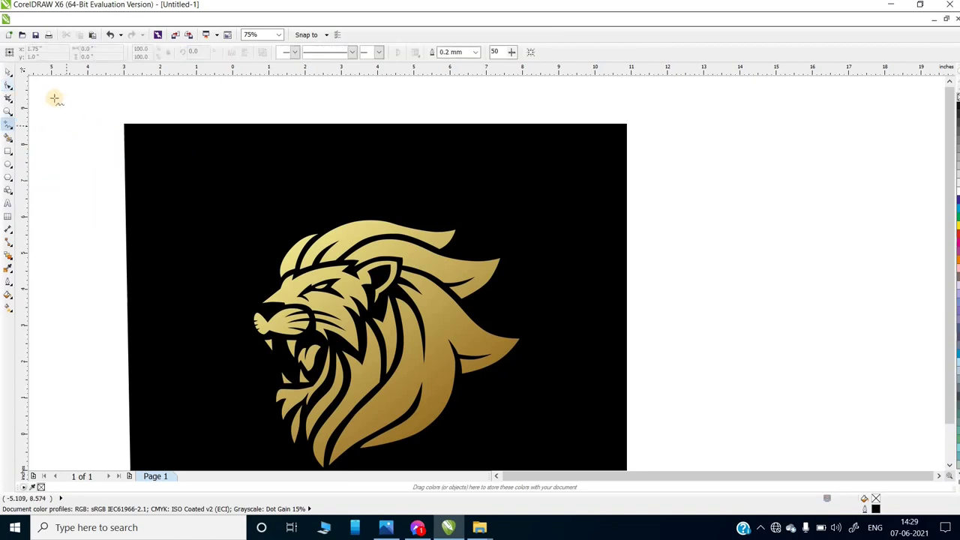
- Drag the lion bitmap up and to the left on the page with the Pick tool
left_click(10, 73)
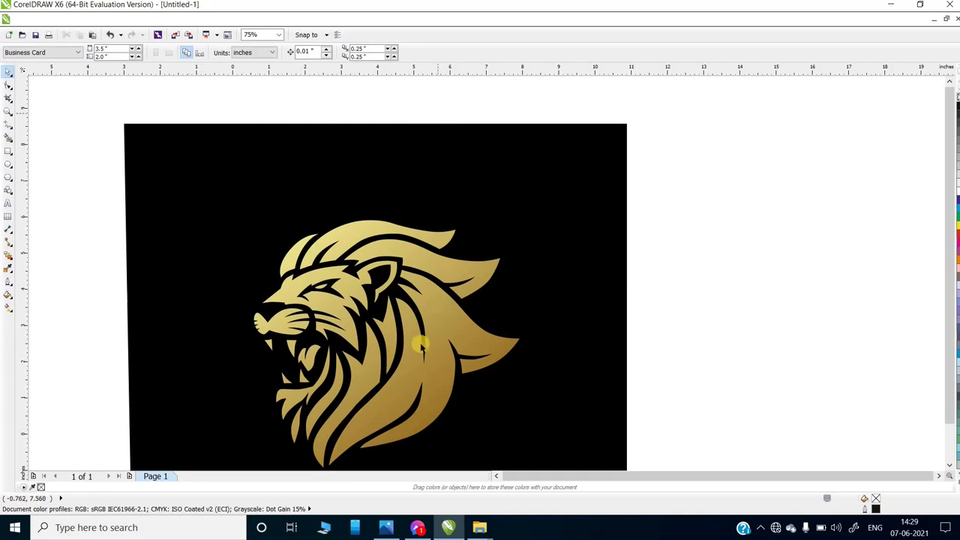
left_click_drag(409, 335, 409, 326)
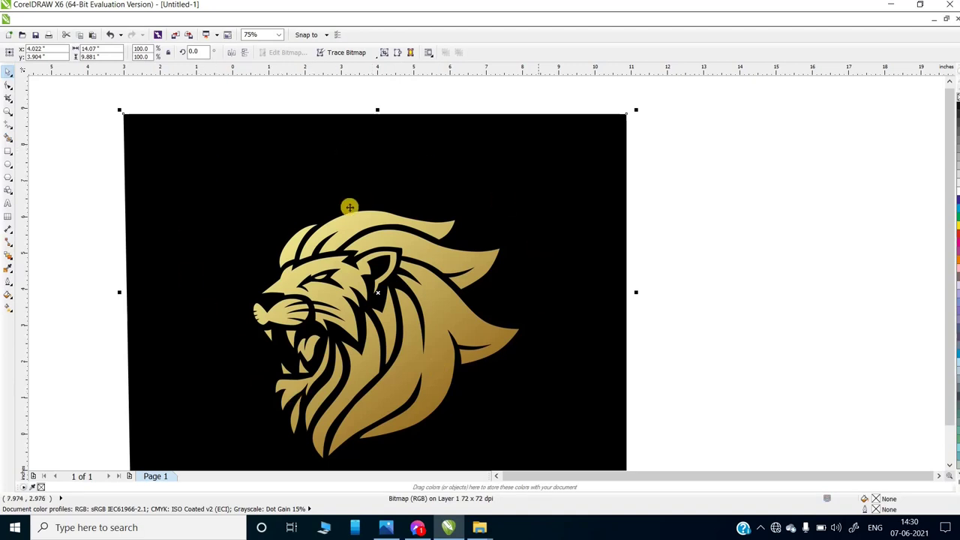
left_click(7, 129)
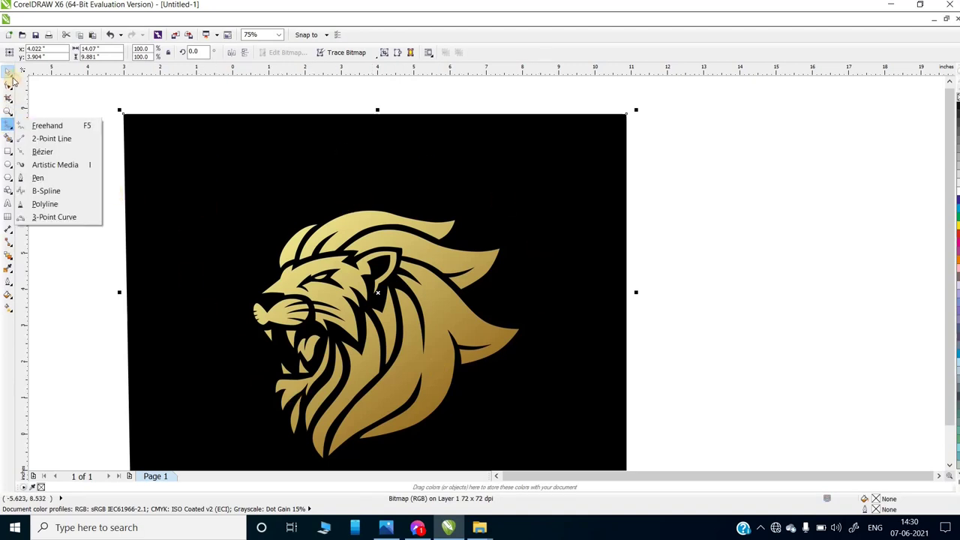
left_click(8, 85)
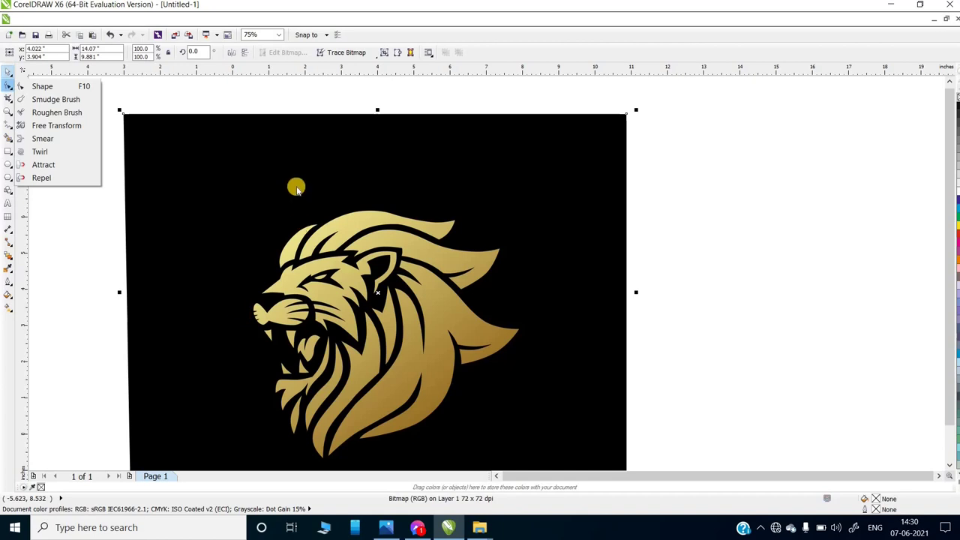
left_click_drag(396, 358, 417, 324)
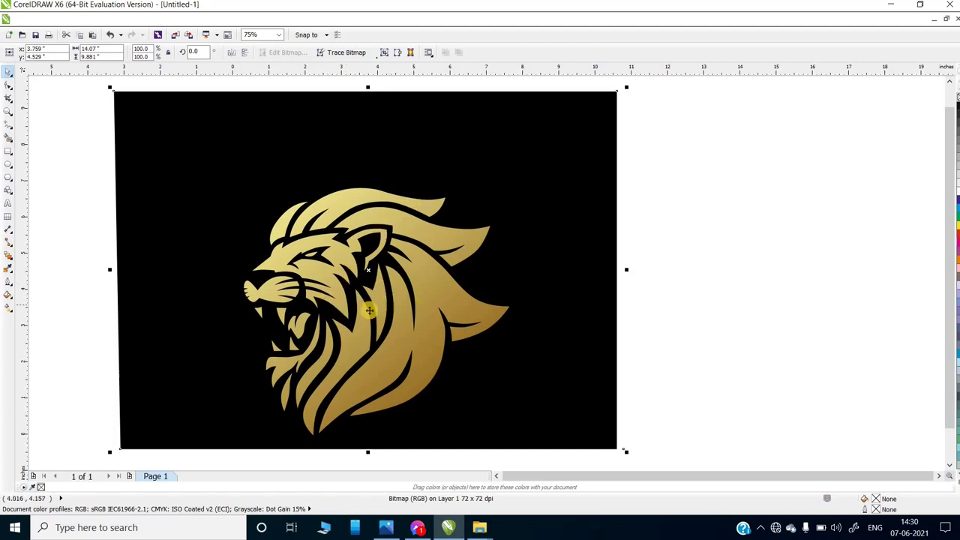
- Reselect the lion bitmap and zoom to 600% on the top of the mane
left_click(633, 277)
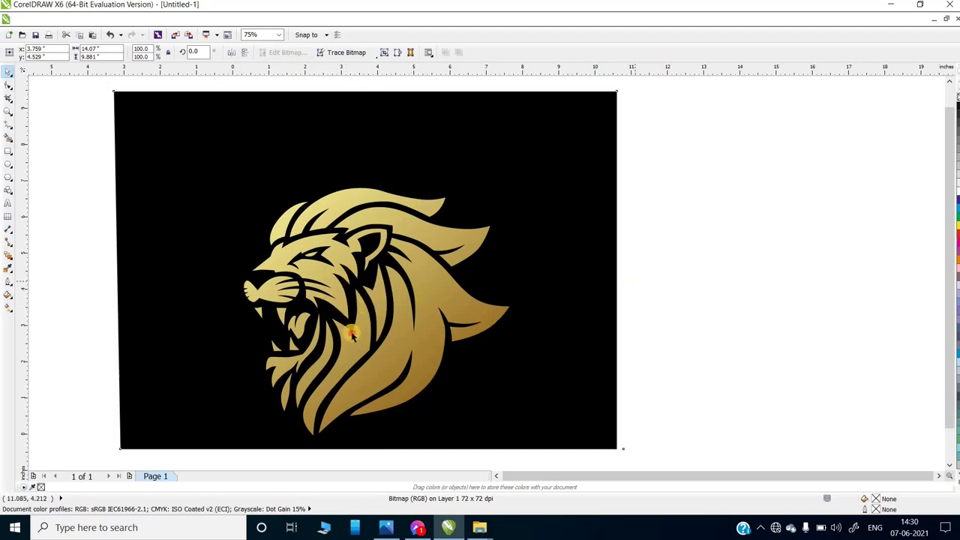
left_click(351, 334)
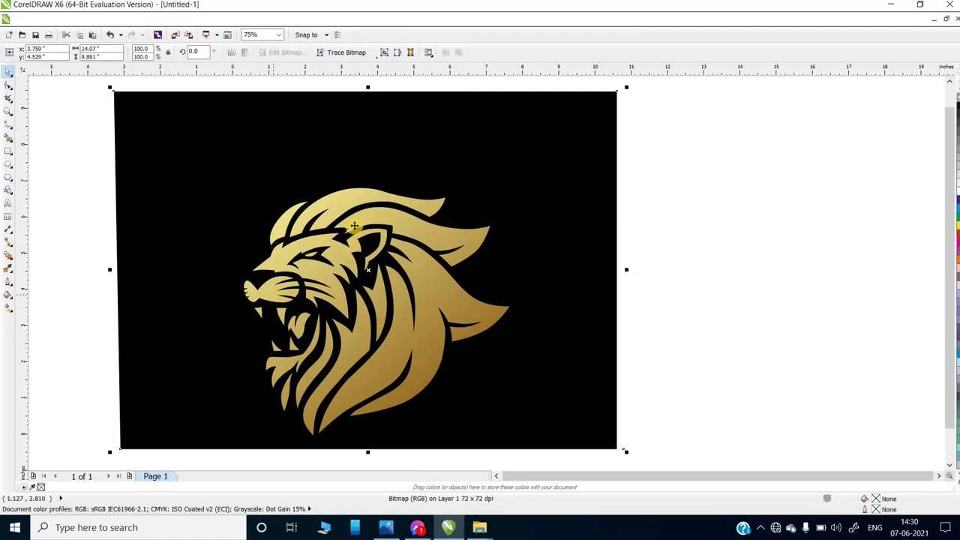
scroll(337, 242, "up", 1)
scroll(336, 214, "up", 1)
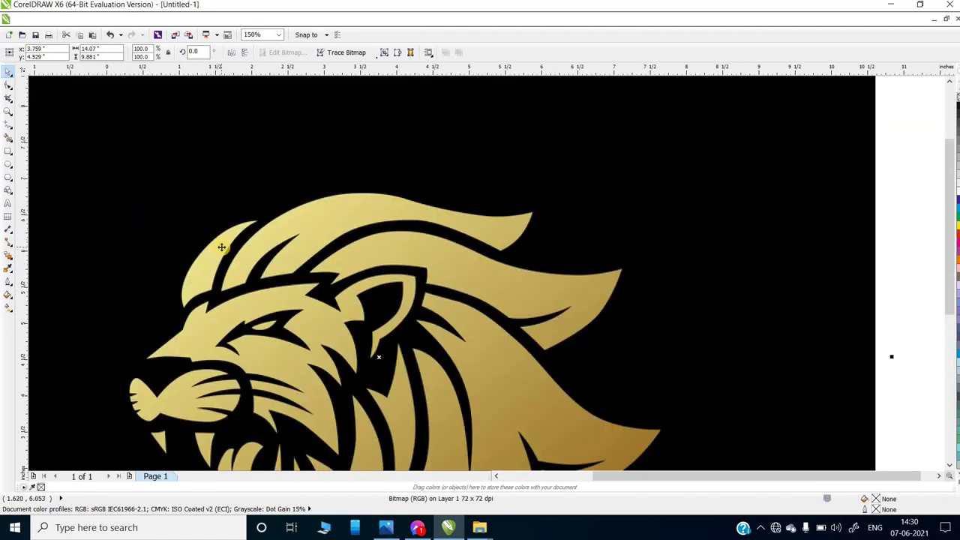
scroll(355, 232, "up", 2)
scroll(338, 262, "up", 2)
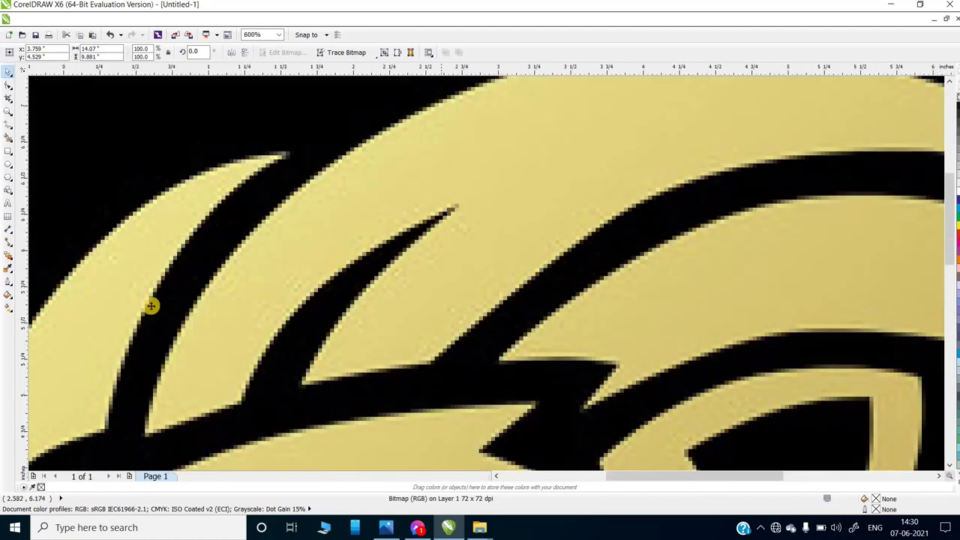
scroll(151, 305, "down", 2)
scroll(282, 267, "up", 1)
scroll(345, 256, "up", 1)
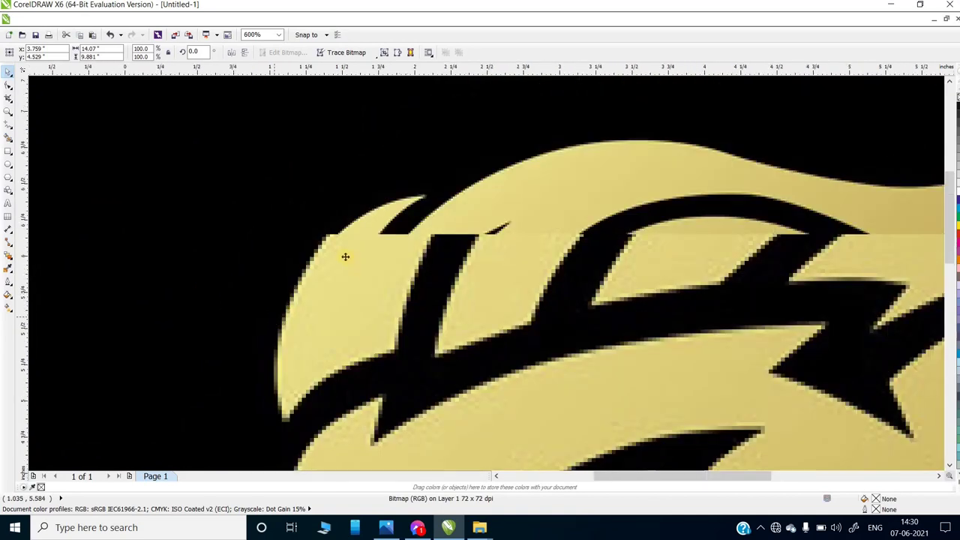
scroll(345, 256, "down", 1)
scroll(278, 243, "up", 2)
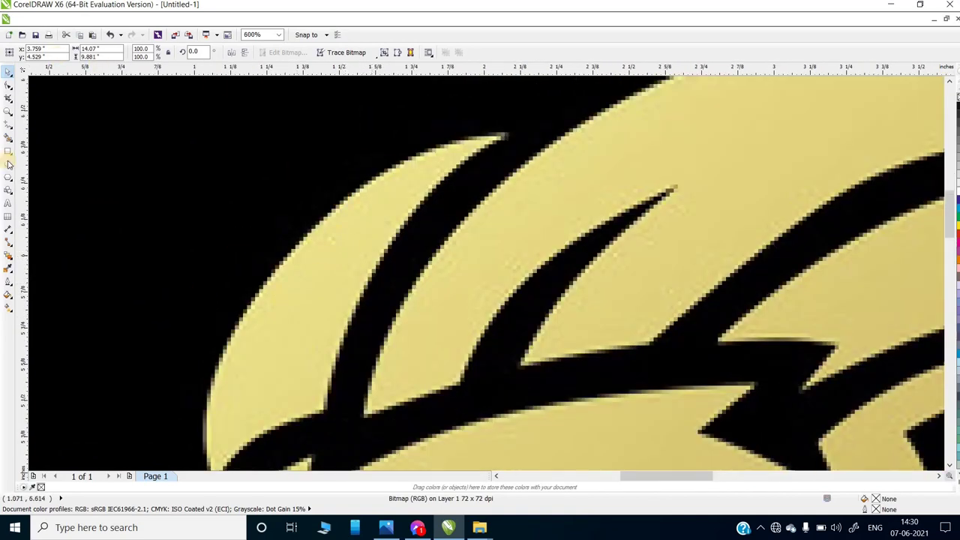
left_click(8, 124)
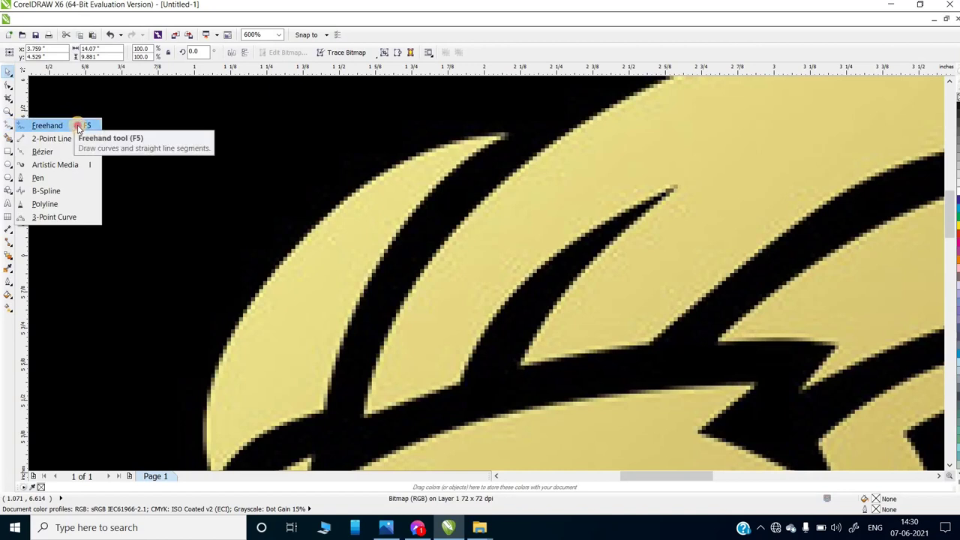
- Draw a straight Freehand line from the top mane strand's base to its tip at 300%
left_click(78, 126)
scroll(191, 254, "down", 1)
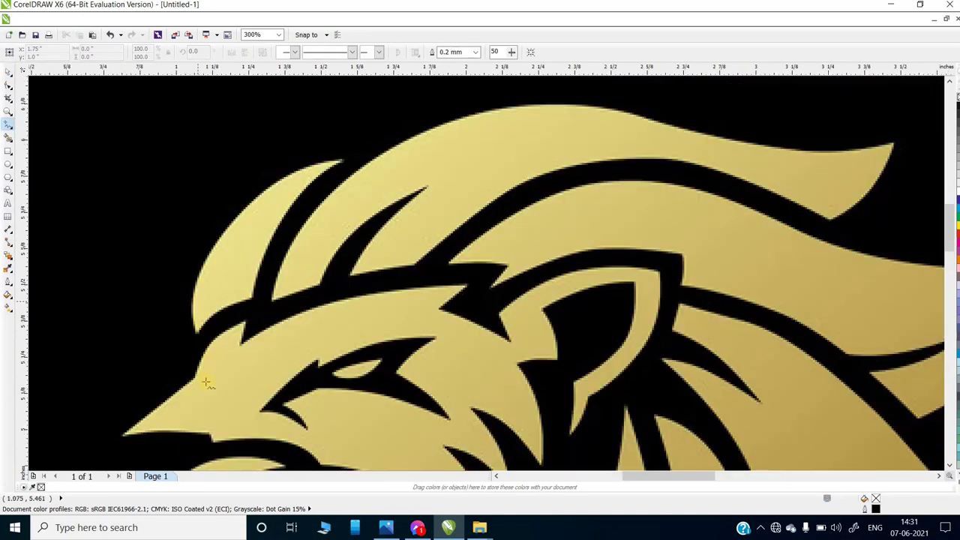
scroll(195, 367, "up", 1)
scroll(192, 367, "down", 1)
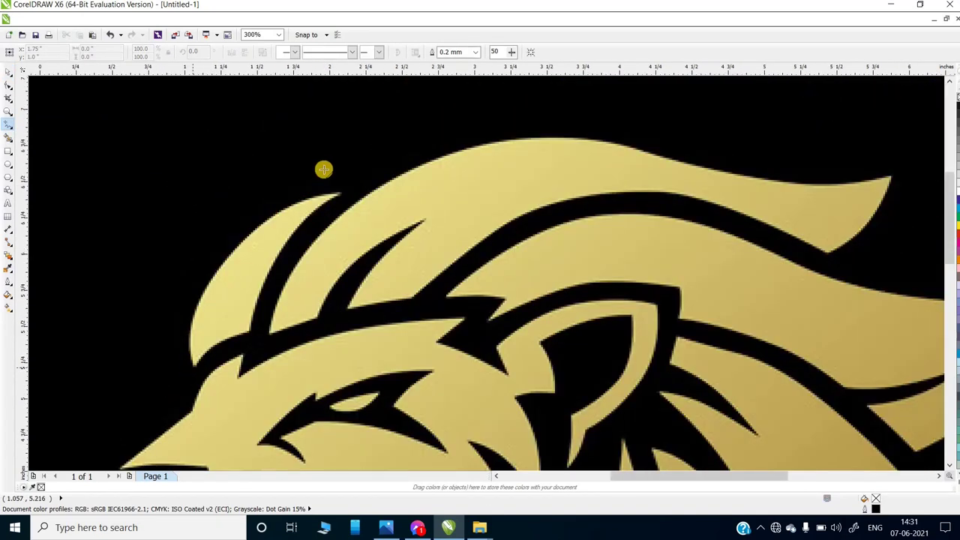
left_click(338, 192)
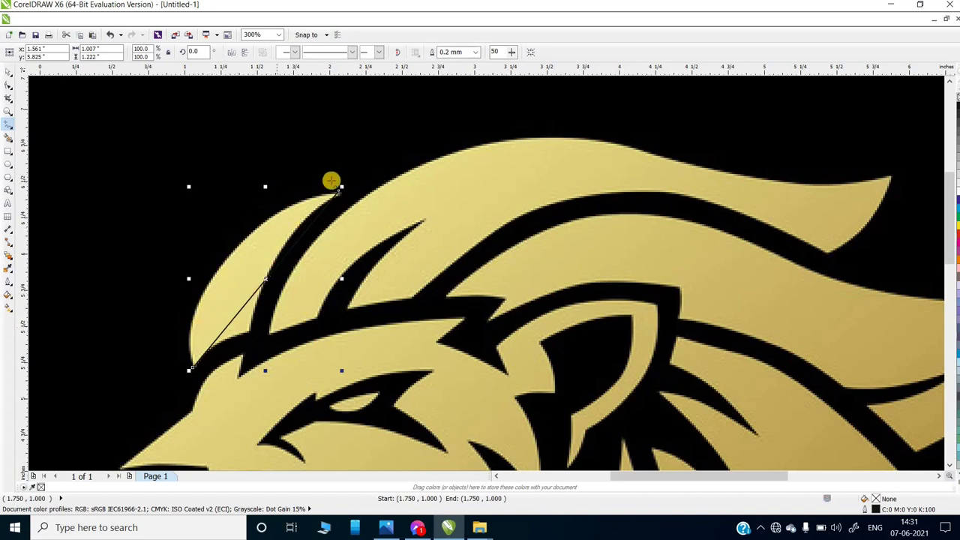
left_click(8, 90)
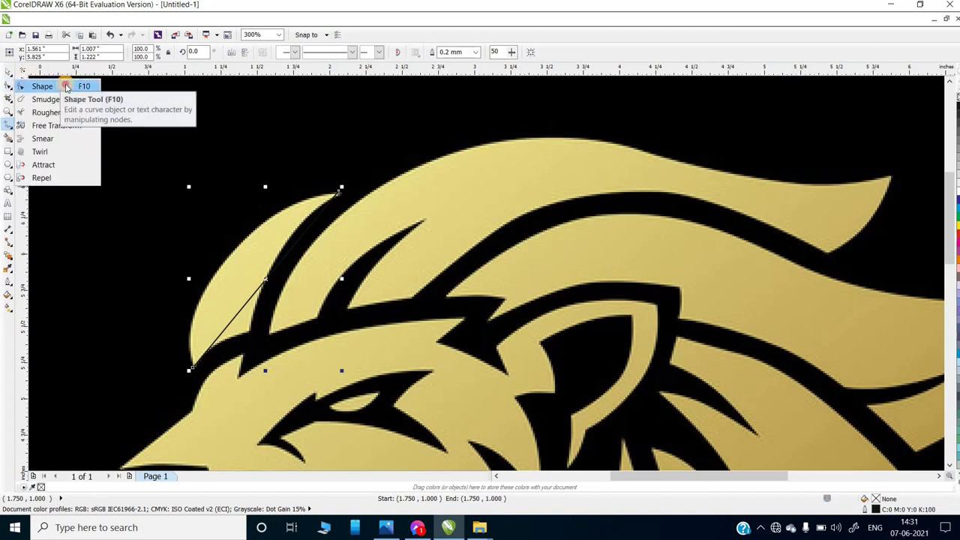
- Convert the straight mane line into a bendable curve segment with the Shape tool
left_click(66, 87)
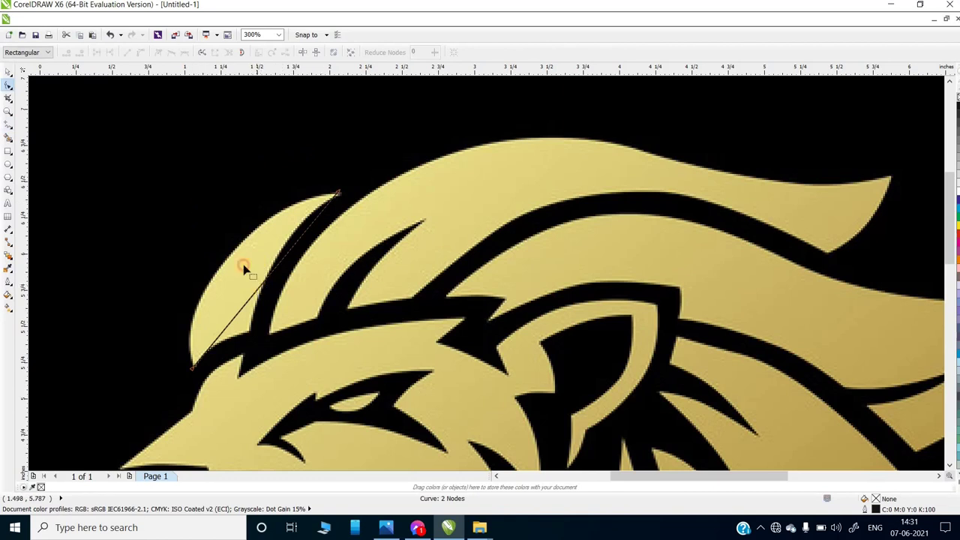
left_click(262, 284)
left_click_drag(235, 252, 292, 260)
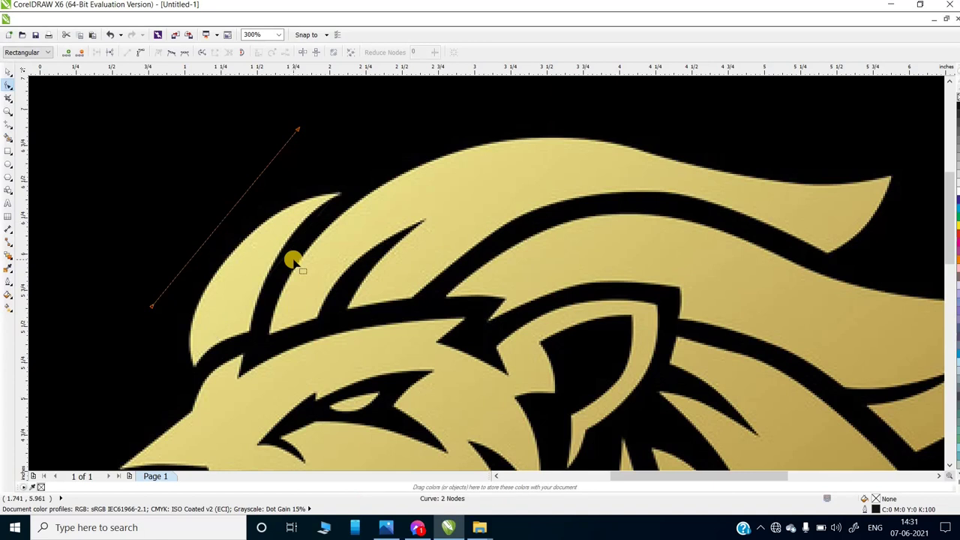
key("ctrl+z")
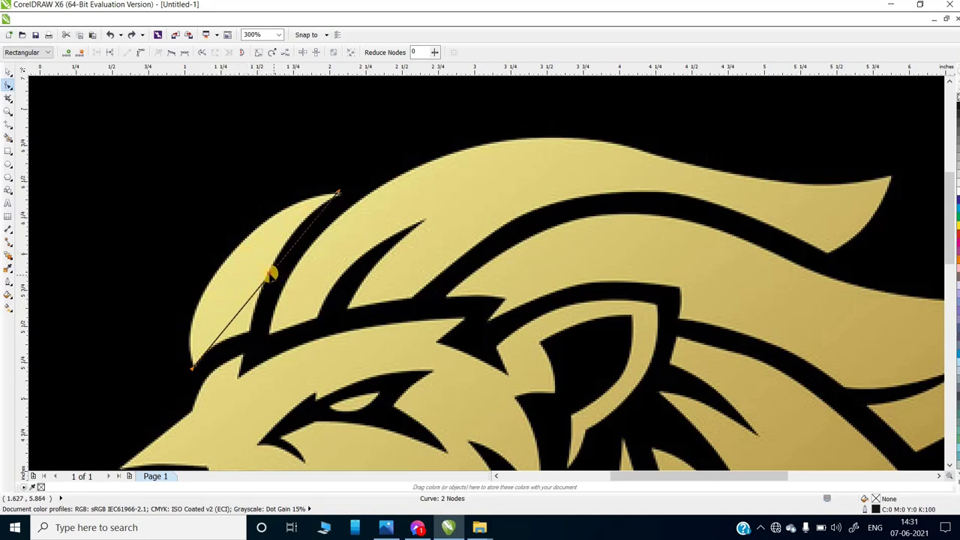
left_click(270, 274)
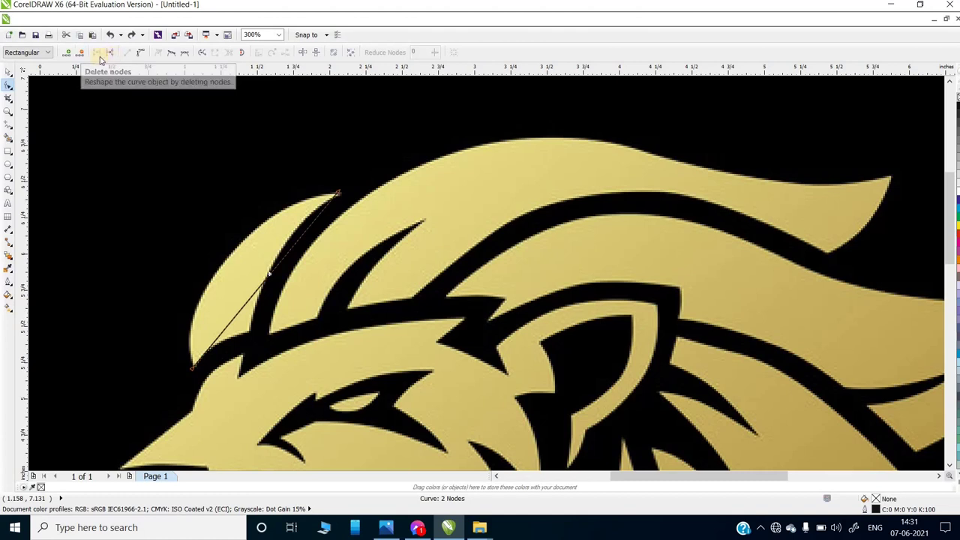
left_click(141, 53)
left_click(140, 53)
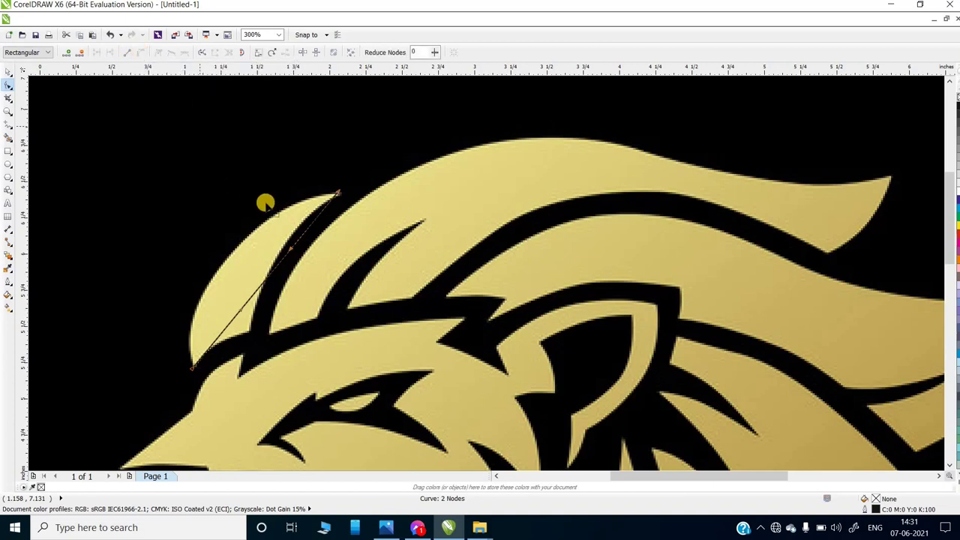
key("ctrl+z")
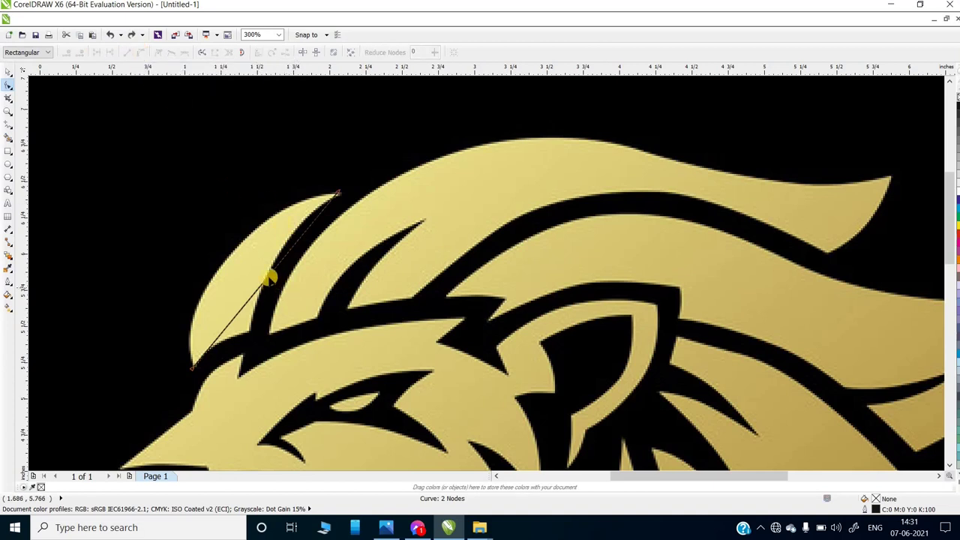
left_click(268, 277)
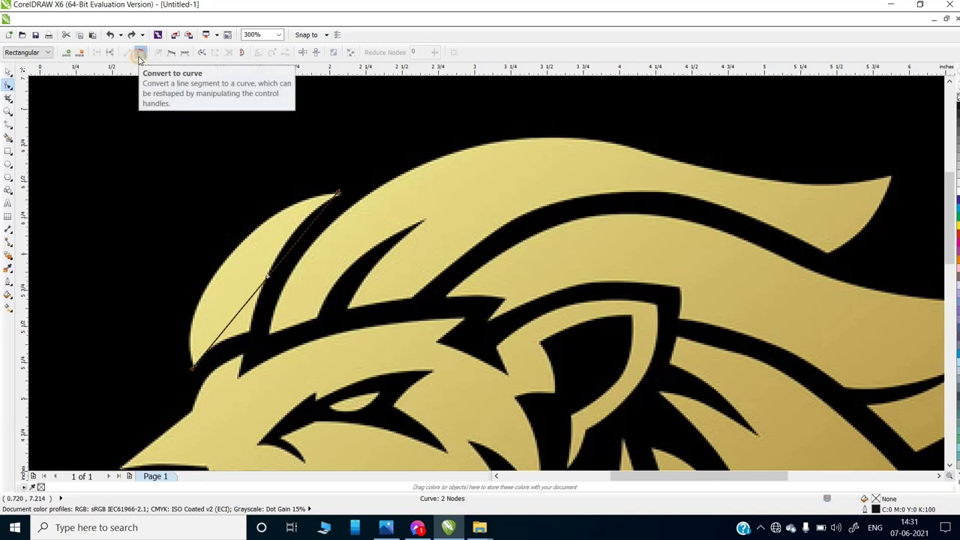
left_click(139, 55)
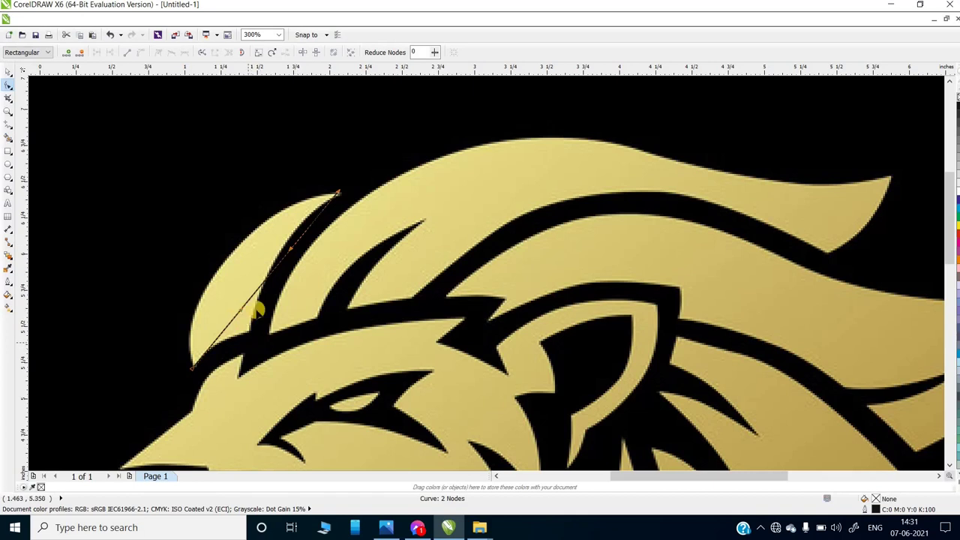
- Drag the curve and its control handles to follow the top-left tuft's outer edge
left_click_drag(266, 278, 225, 259)
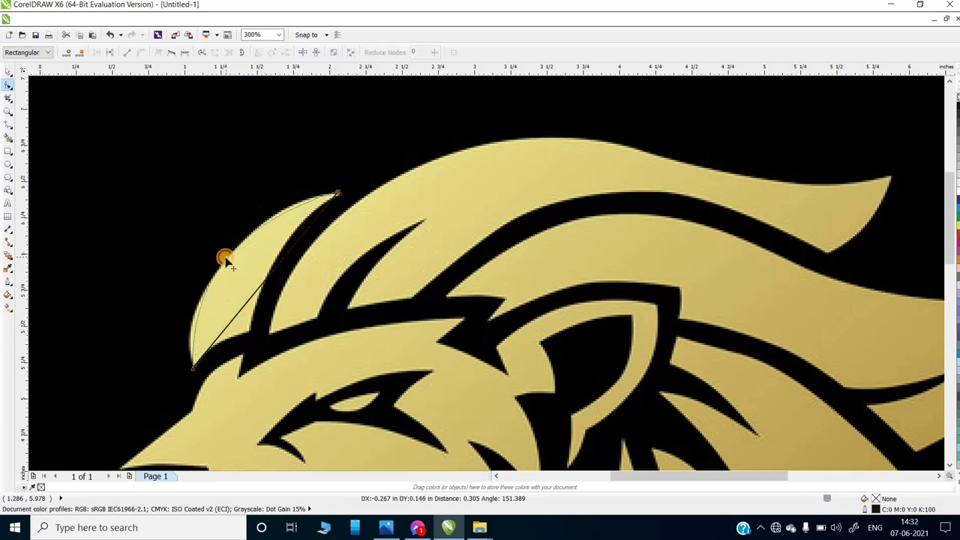
left_click_drag(225, 259, 249, 249)
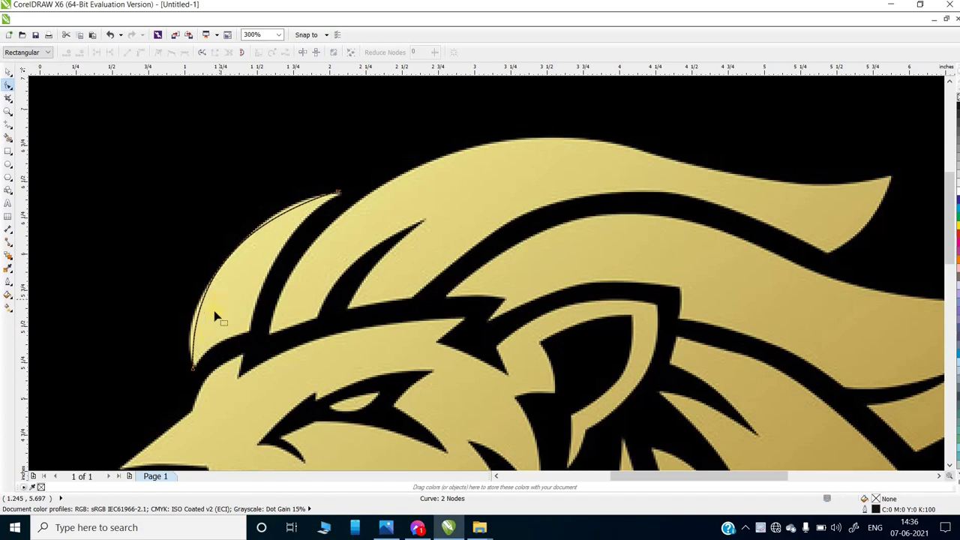
left_click_drag(249, 248, 303, 205)
mouse_move(187, 335)
left_mouse_down()
mouse_move(195, 316)
mouse_move(191, 371)
left_mouse_up()
left_click_drag(191, 388, 202, 361)
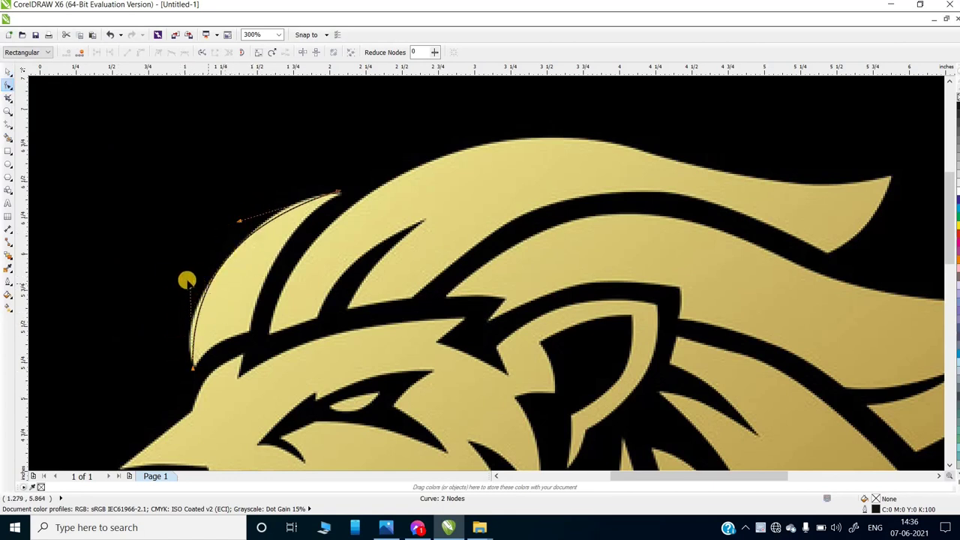
left_click_drag(188, 281, 172, 302)
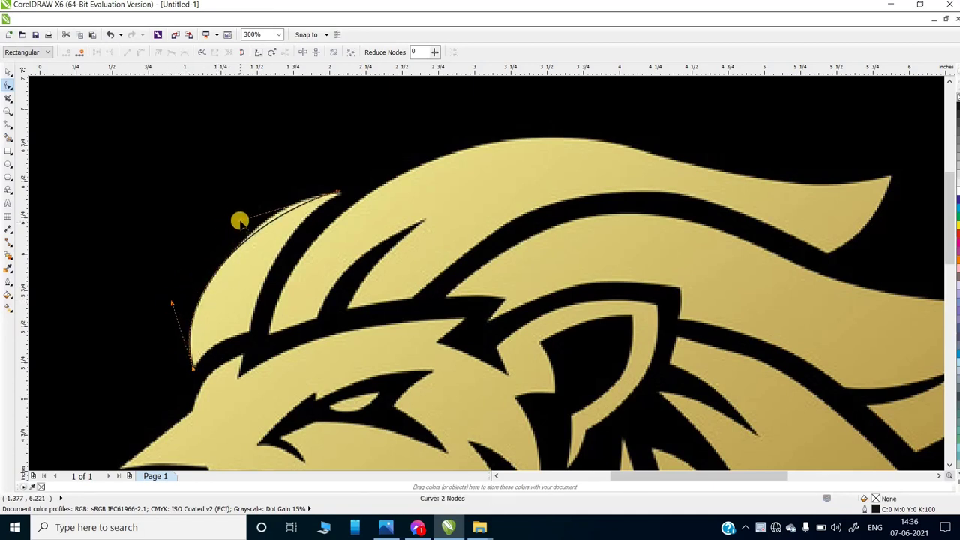
left_click_drag(239, 221, 253, 204)
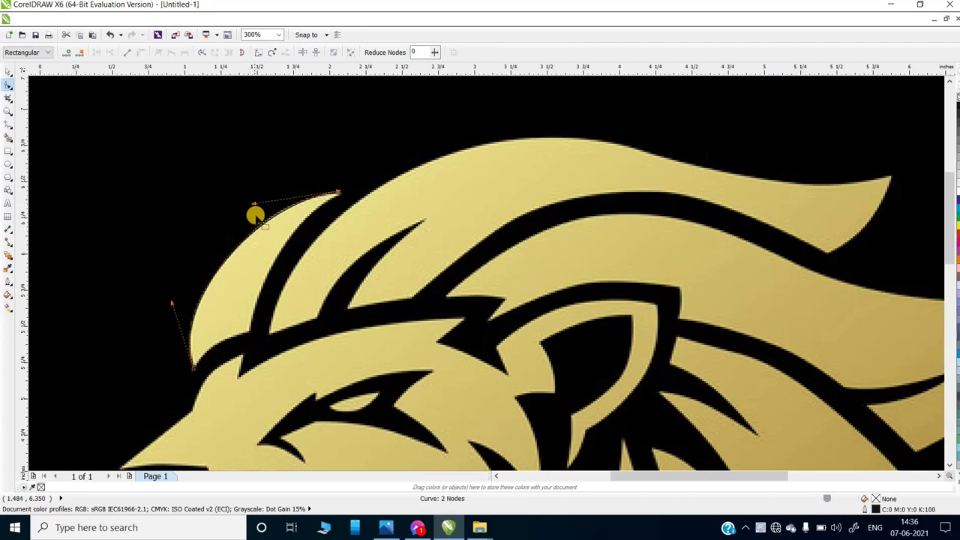
mouse_move(259, 201)
left_mouse_down()
mouse_move(269, 201)
mouse_move(254, 198)
left_mouse_up()
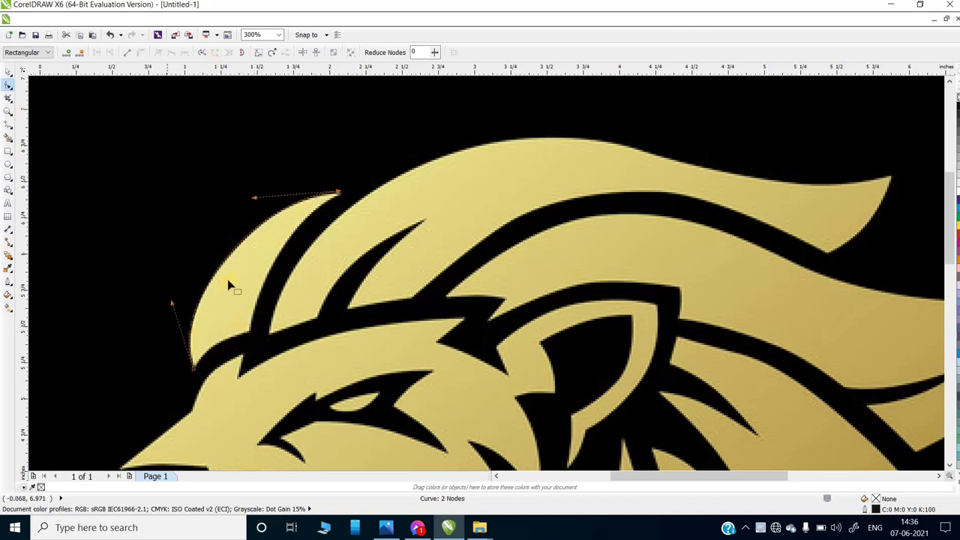
left_click(9, 126)
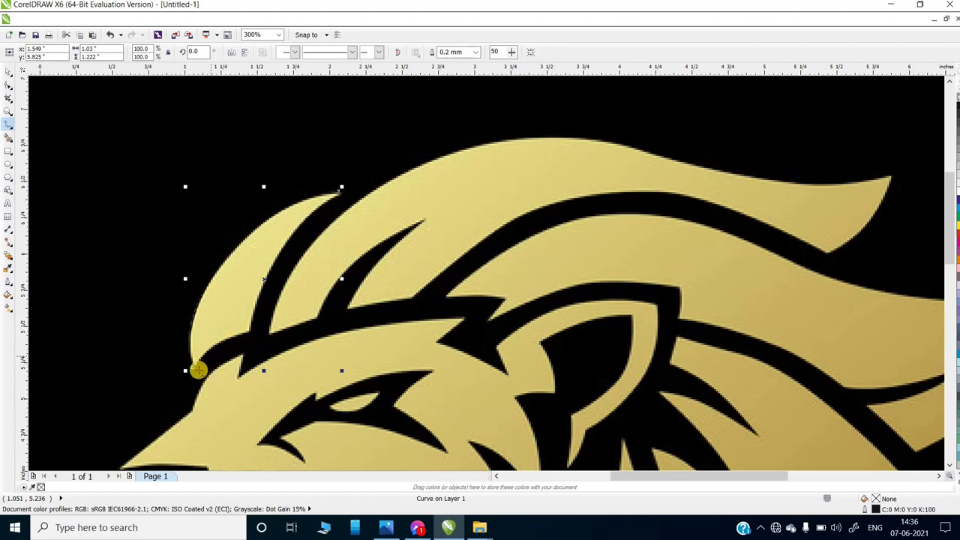
- Draw segments from the curve's lower end via the tuft's inner corner back to its tip
left_click(192, 369)
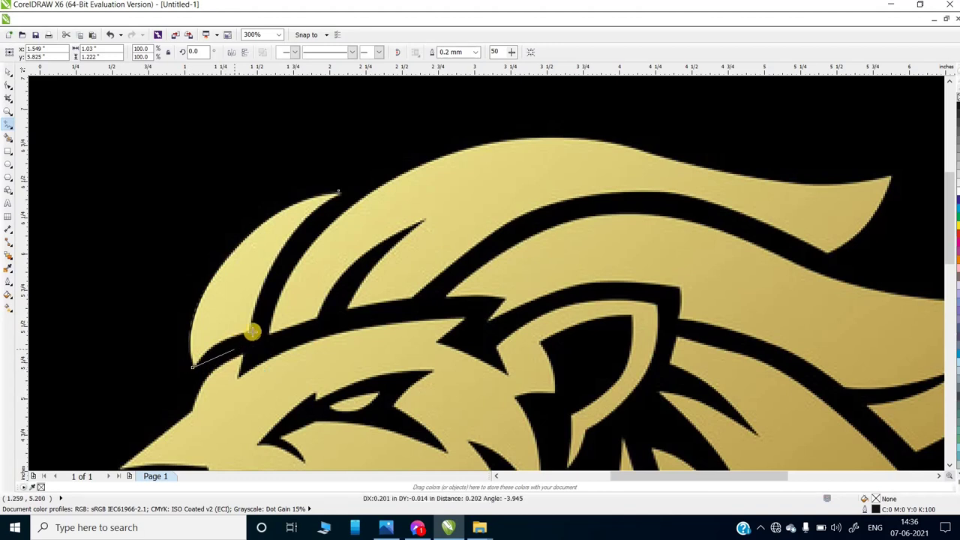
left_click(252, 331)
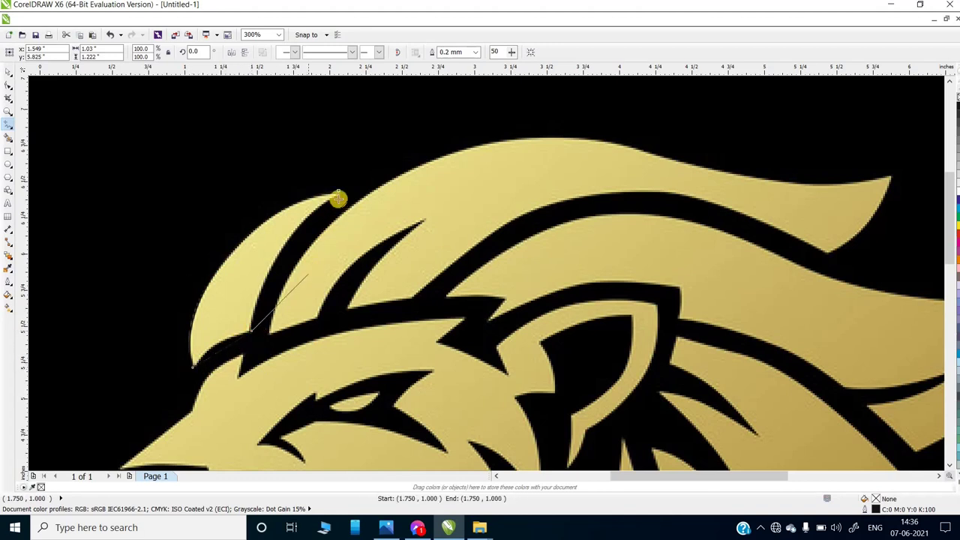
double_click(341, 189)
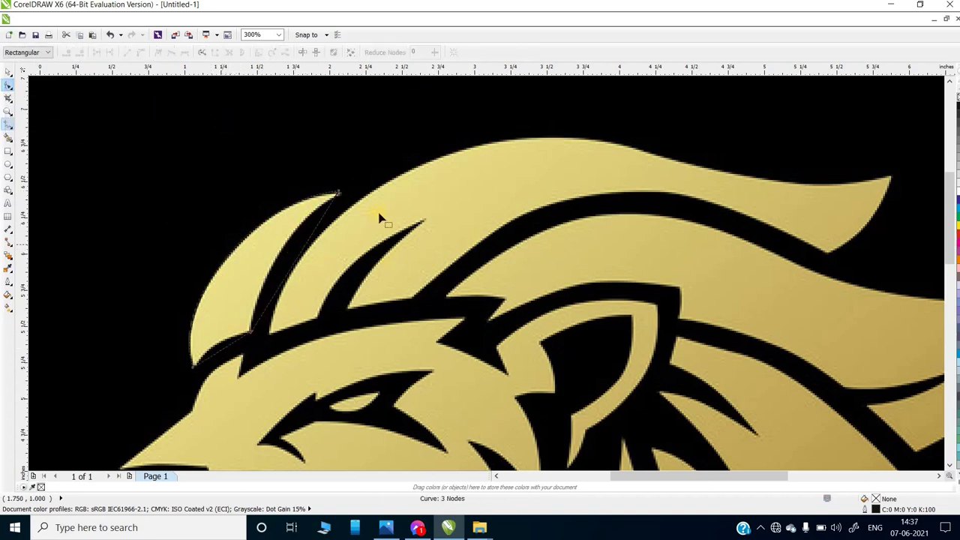
- Convert the straight inner segment of the tuft outline to a curve
left_click_drag(385, 167, 172, 437)
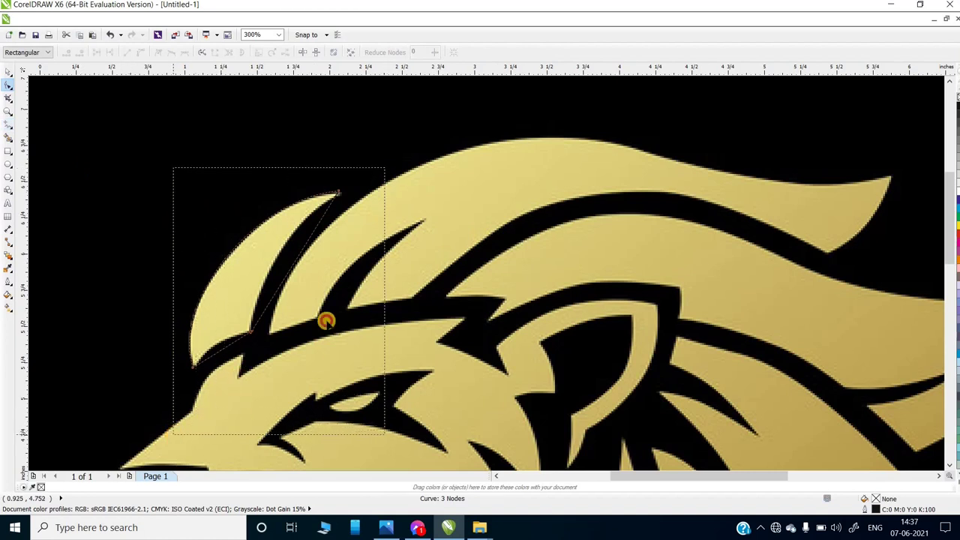
left_click(301, 253)
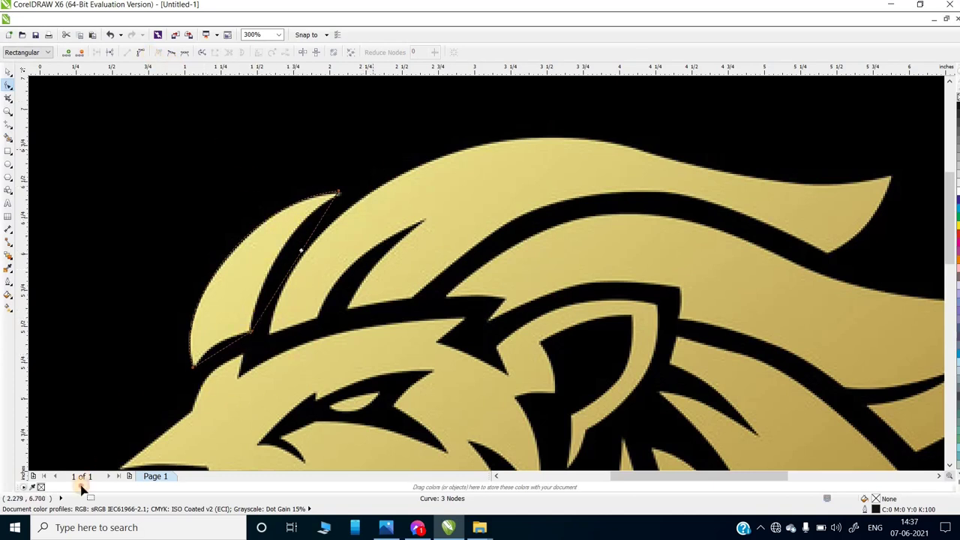
scroll(157, 332, "down", 2)
left_click_drag(140, 357, 129, 361)
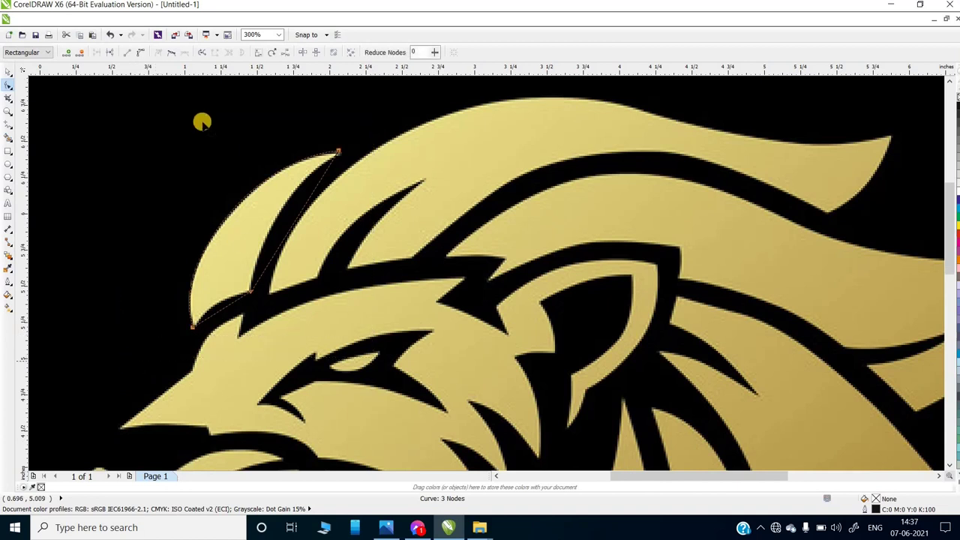
left_click(142, 54)
- Bend the inner edge and adjust the tip and nodes to match the tuft's bitmap edges
mouse_move(298, 216)
left_mouse_down()
mouse_move(277, 211)
mouse_move(235, 232)
left_mouse_up()
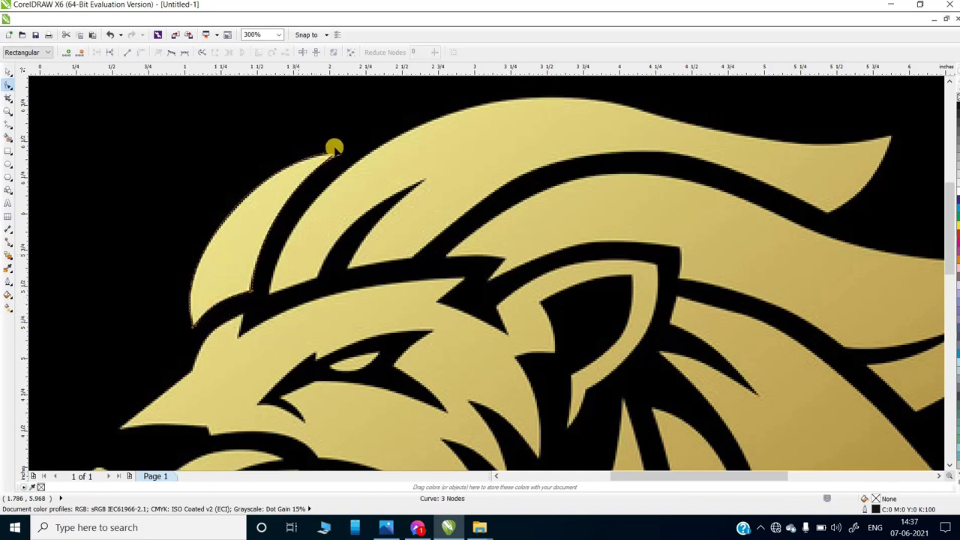
scroll(352, 152, "up", 1)
scroll(342, 163, "up", 1)
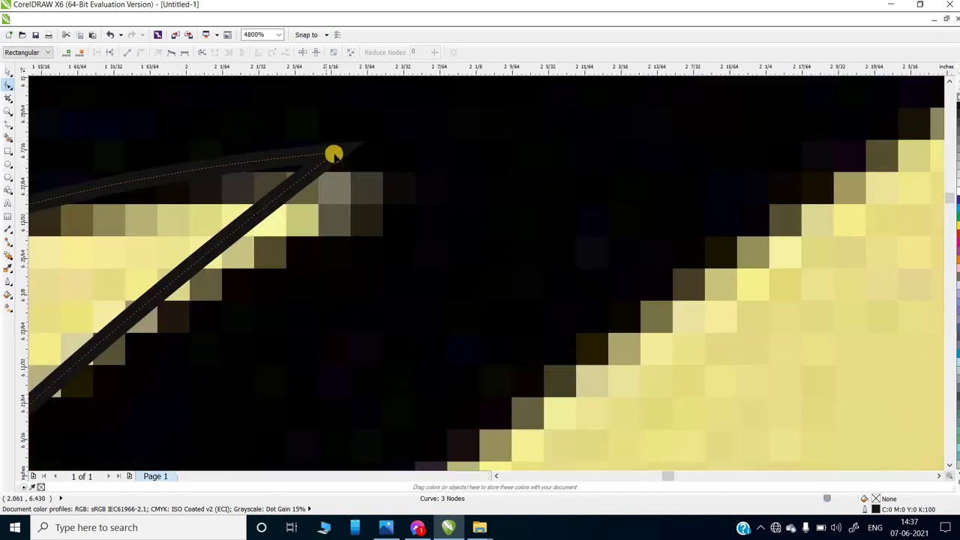
left_click_drag(333, 155, 360, 185)
scroll(450, 166, "down", 1)
scroll(449, 167, "down", 1)
scroll(450, 168, "down", 1)
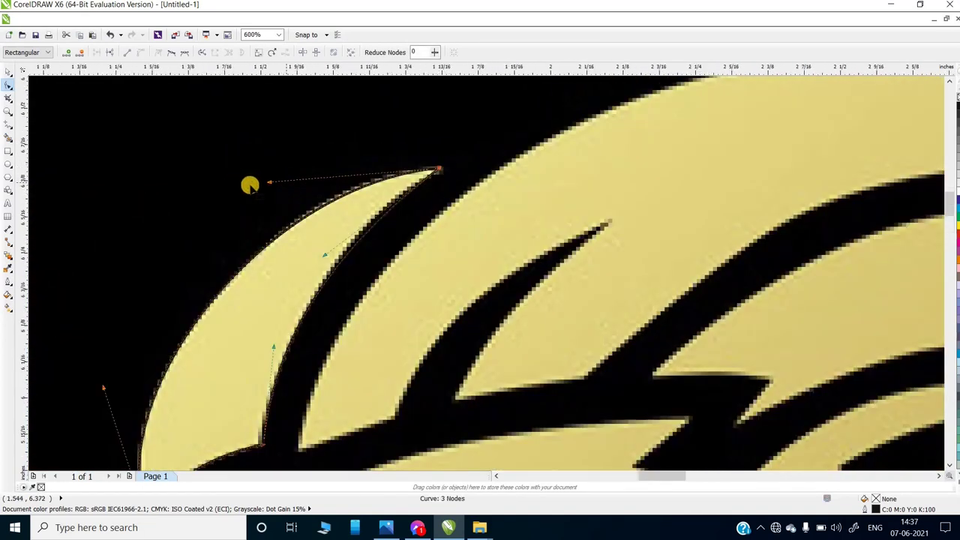
scroll(250, 184, "up", 1)
left_click_drag(252, 180, 251, 171)
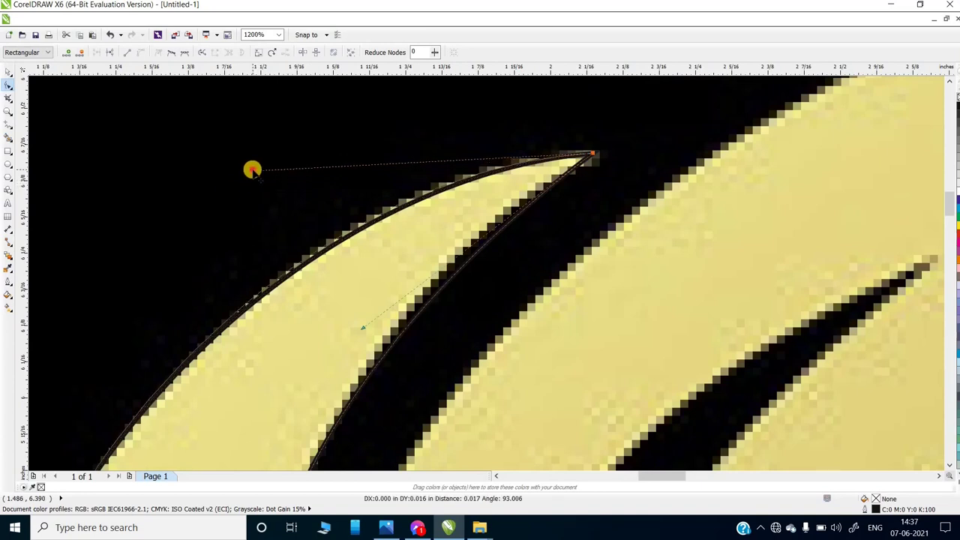
scroll(301, 175, "down", 1)
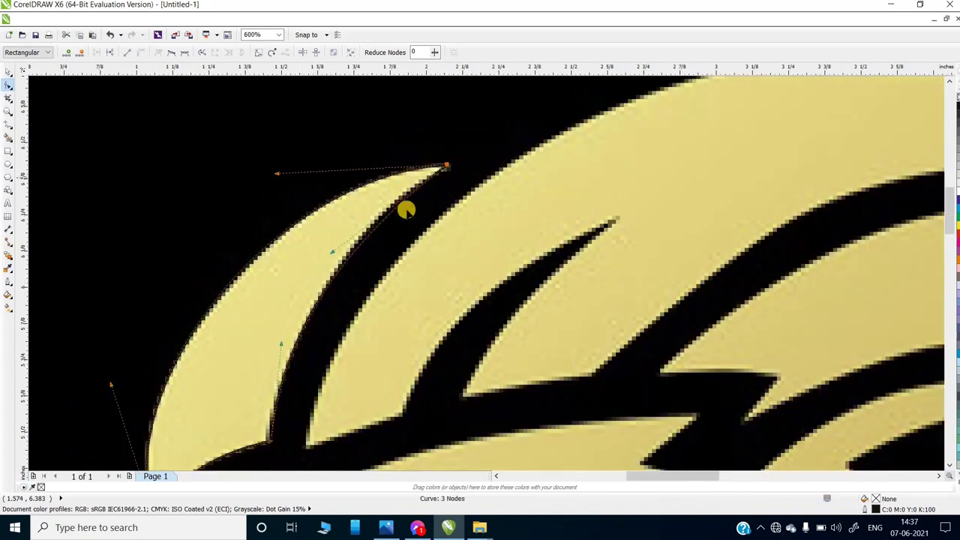
scroll(369, 218, "up", 2)
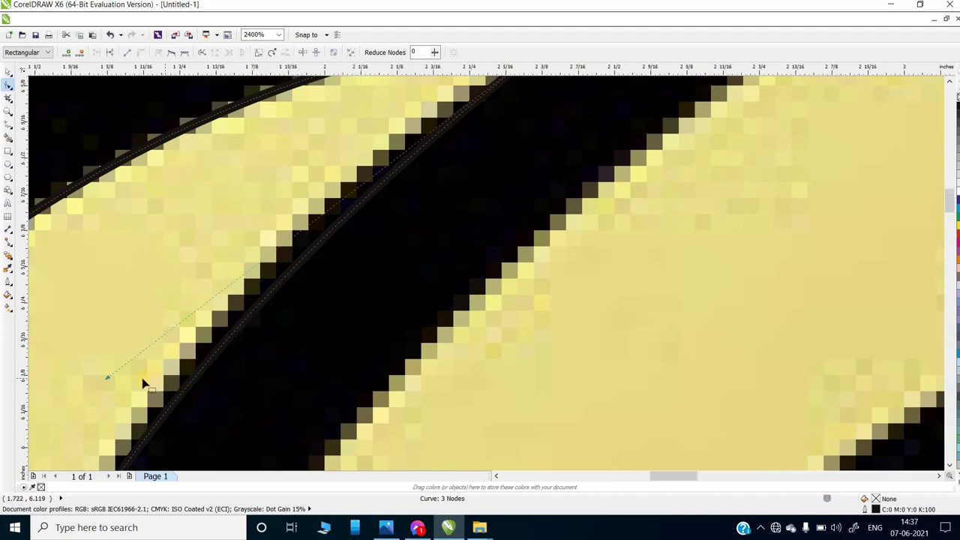
scroll(143, 382, "down", 1)
left_click_drag(366, 203, 365, 214)
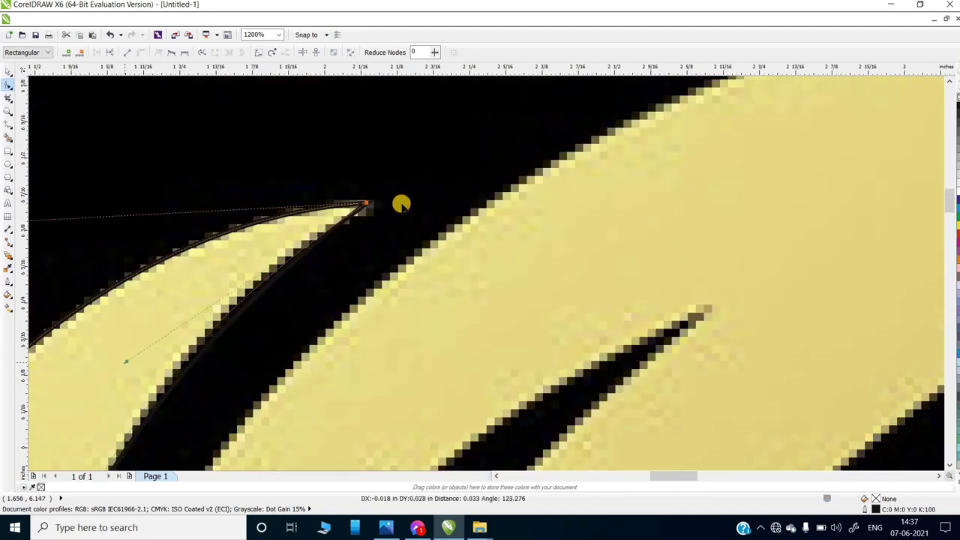
scroll(292, 390, "down", 2)
scroll(386, 172, "up", 2)
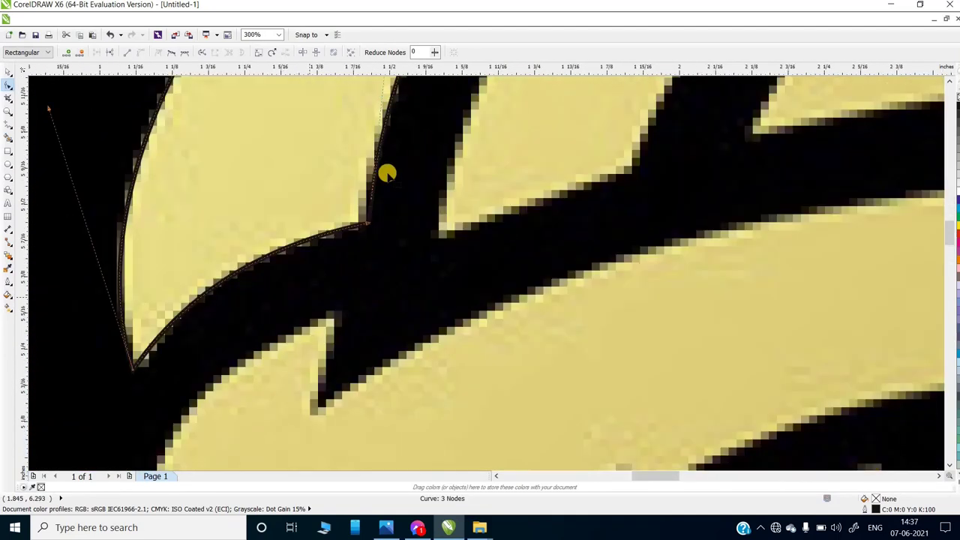
scroll(413, 203, "up", 1)
scroll(289, 279, "down", 2)
scroll(296, 262, "up", 1)
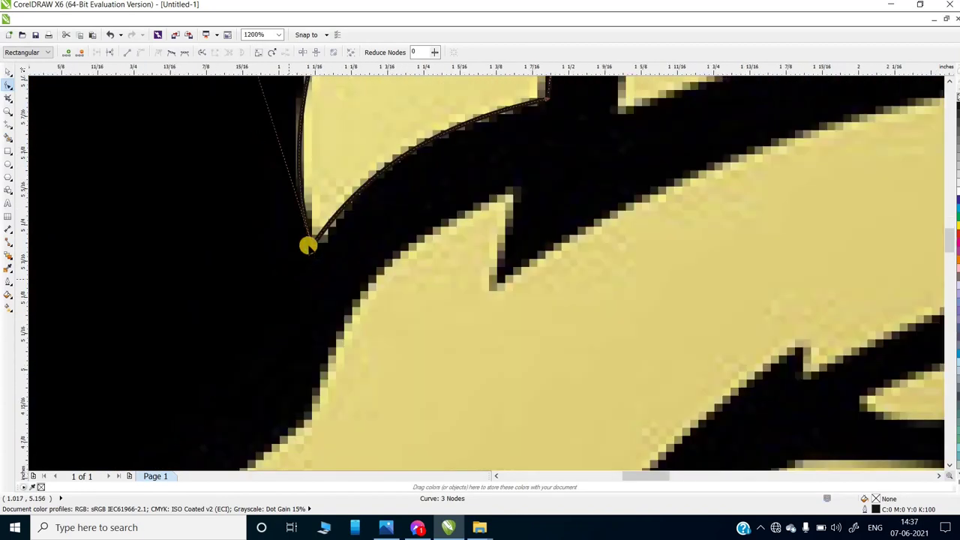
scroll(307, 242, "up", 1)
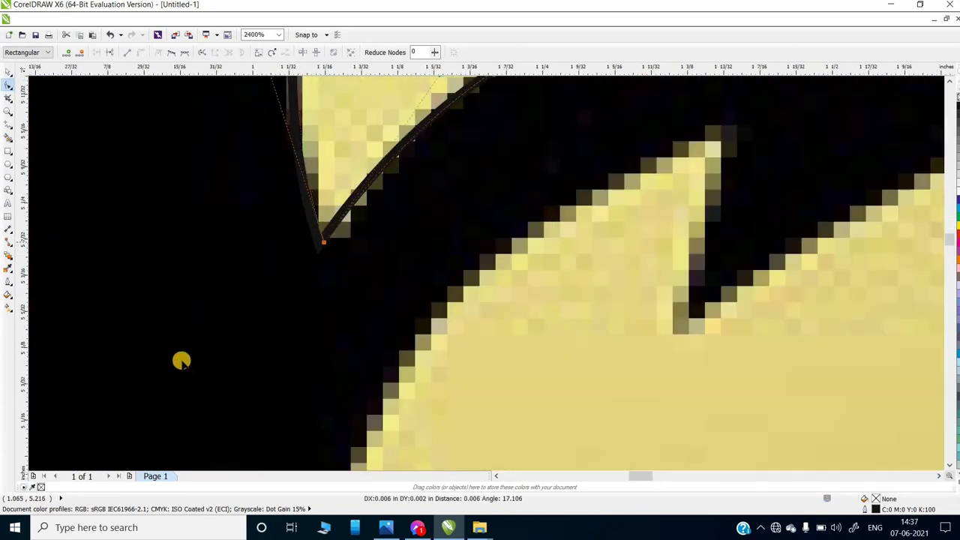
scroll(187, 349, "down", 3)
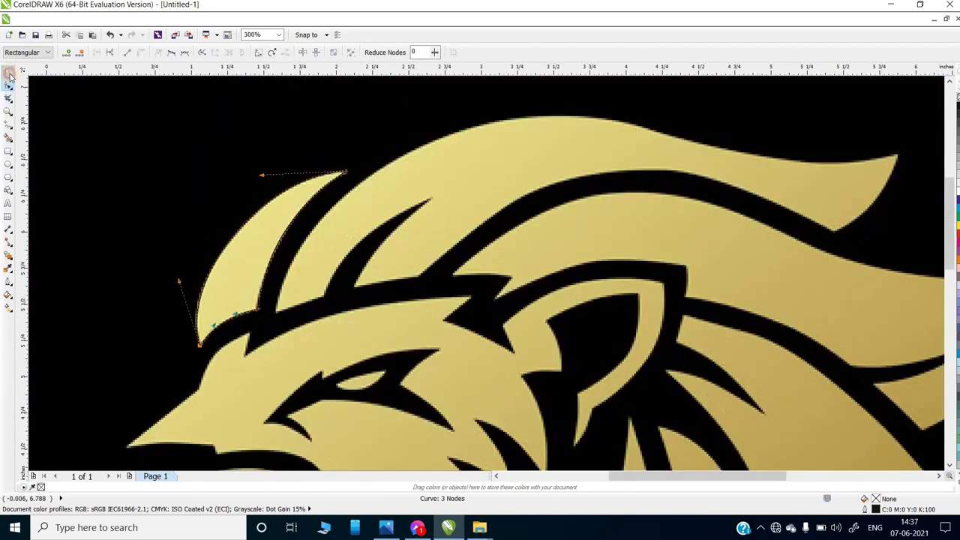
left_click(10, 75)
scroll(371, 282, "down", 1)
- Move the traced crescent left of the lion and fill it white
left_click_drag(324, 269, 199, 272)
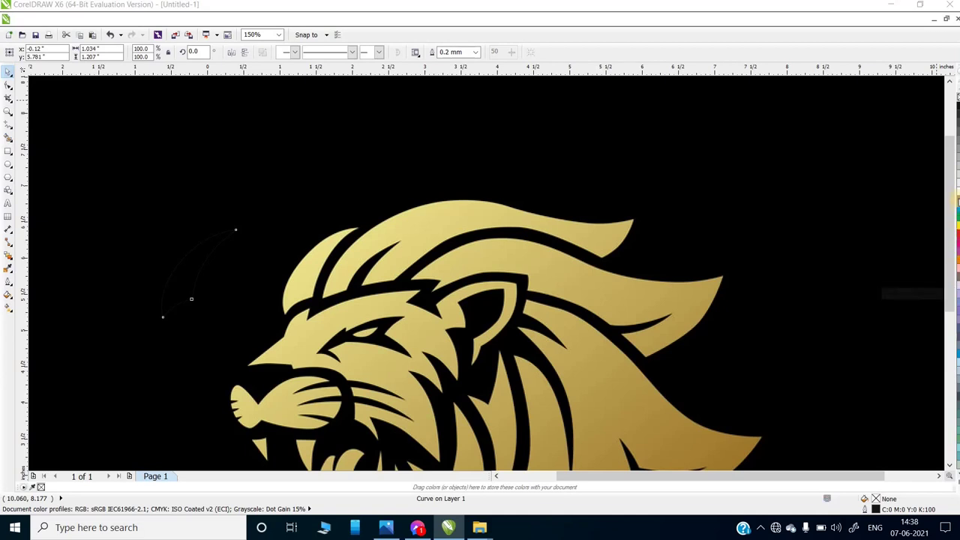
left_click(956, 194)
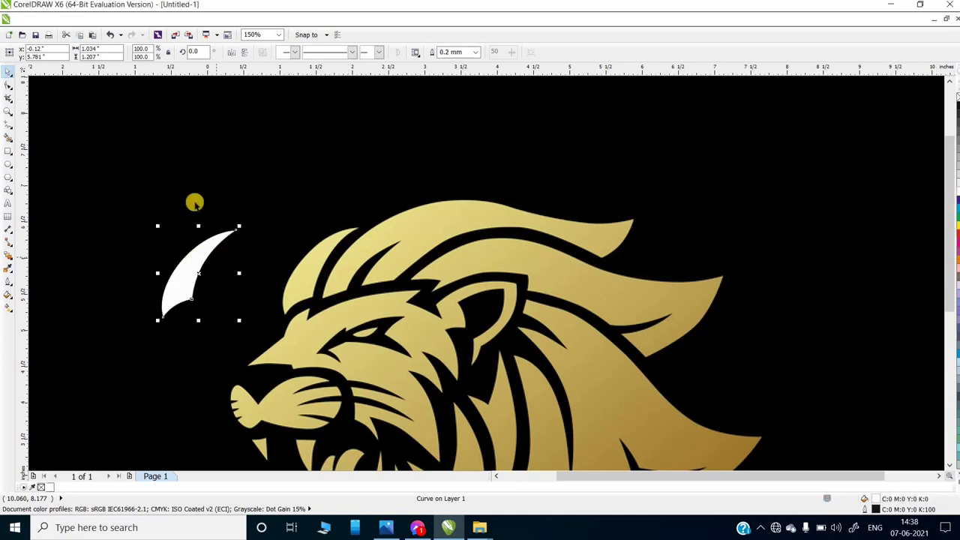
left_click(167, 274)
- Zoom in on the lion bitmap's face and mane strands
scroll(157, 285, "up", 2)
scroll(139, 296, "up", 2)
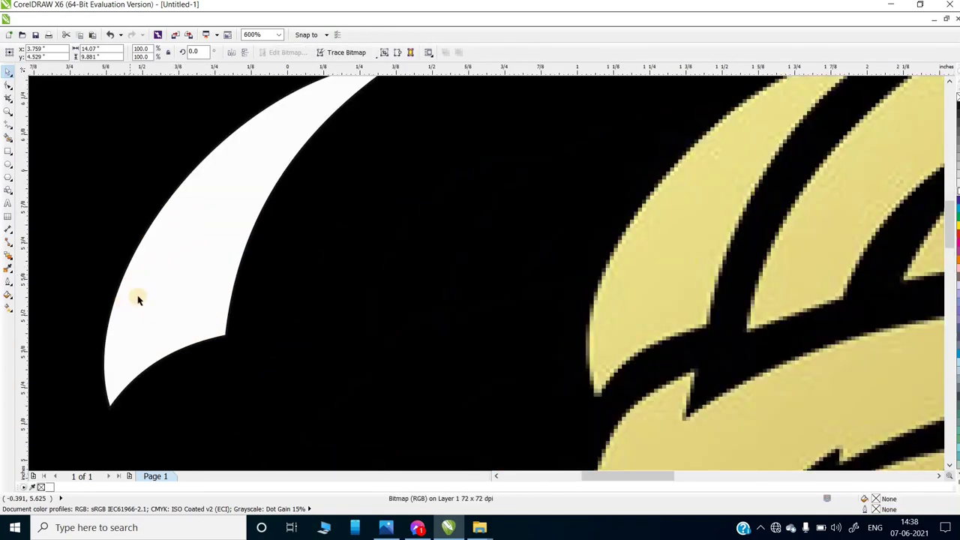
scroll(139, 298, "up", 2)
scroll(257, 353, "down", 1)
scroll(357, 231, "down", 1)
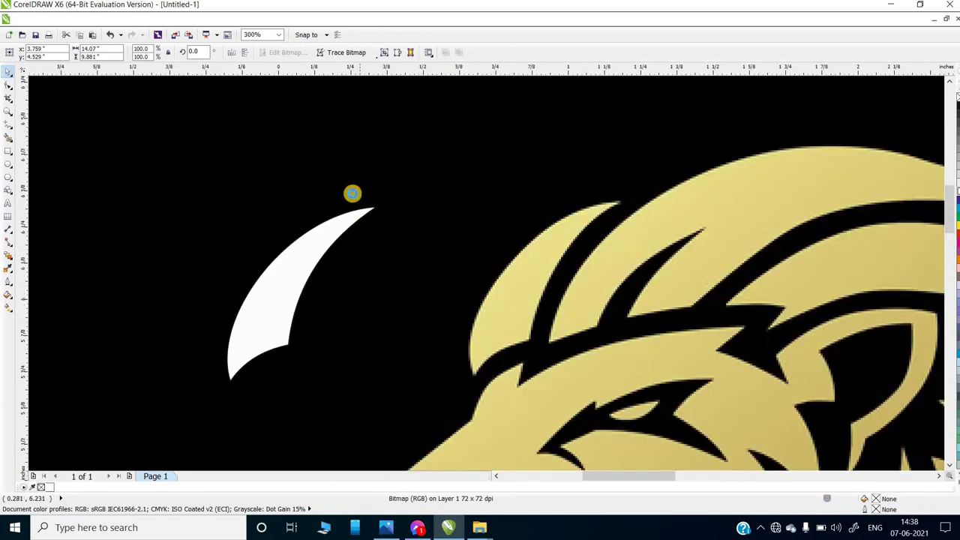
scroll(352, 193, "up", 1)
scroll(420, 173, "up", 1)
scroll(338, 193, "down", 1)
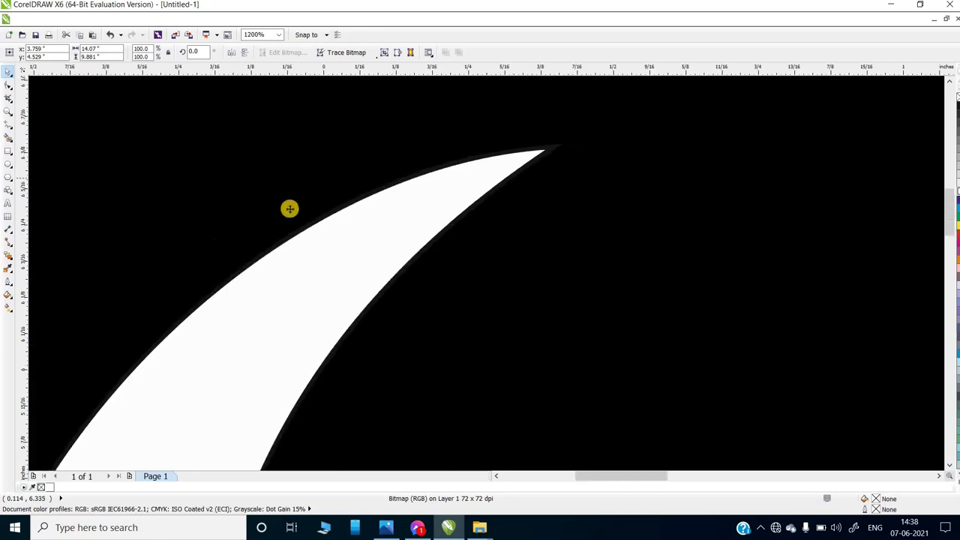
scroll(286, 210, "down", 1)
scroll(284, 213, "down", 1)
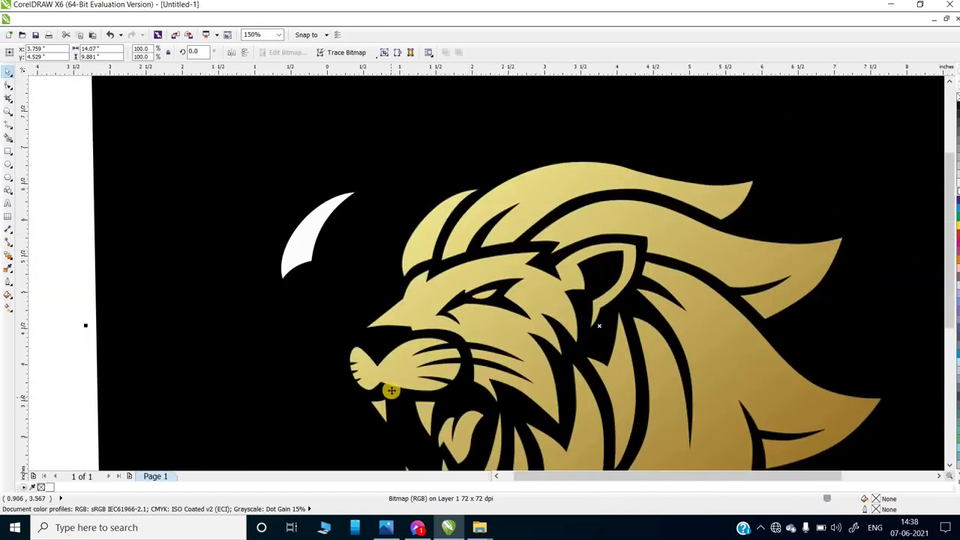
scroll(391, 390, "up", 1)
scroll(420, 350, "up", 1)
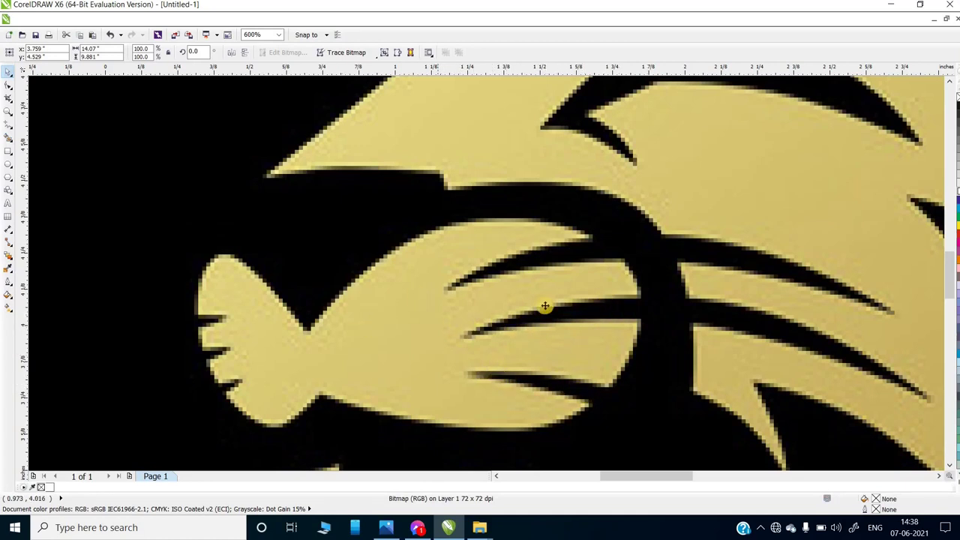
- Draw a line along the face's upper edge and bend it into a curve
left_click(8, 124)
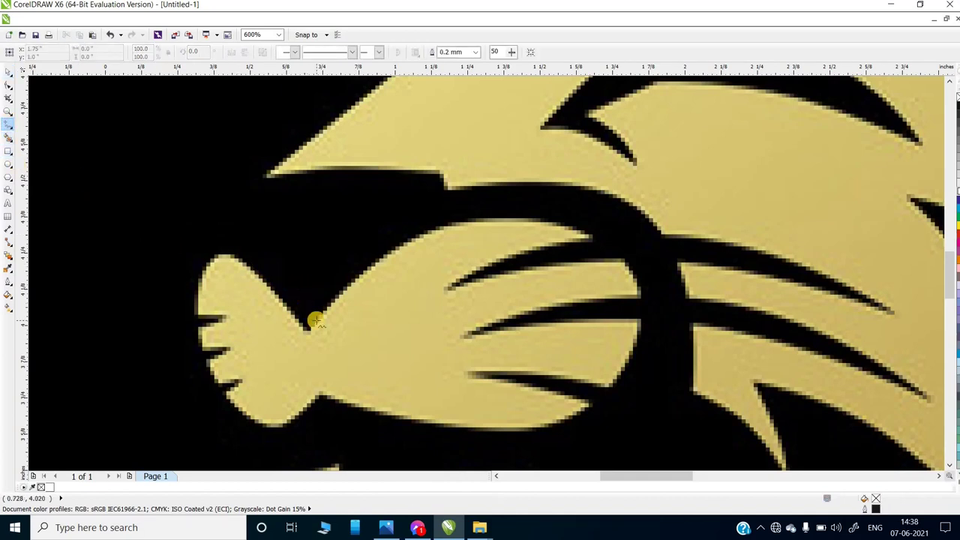
scroll(315, 319, "up", 1)
scroll(294, 348, "down", 1)
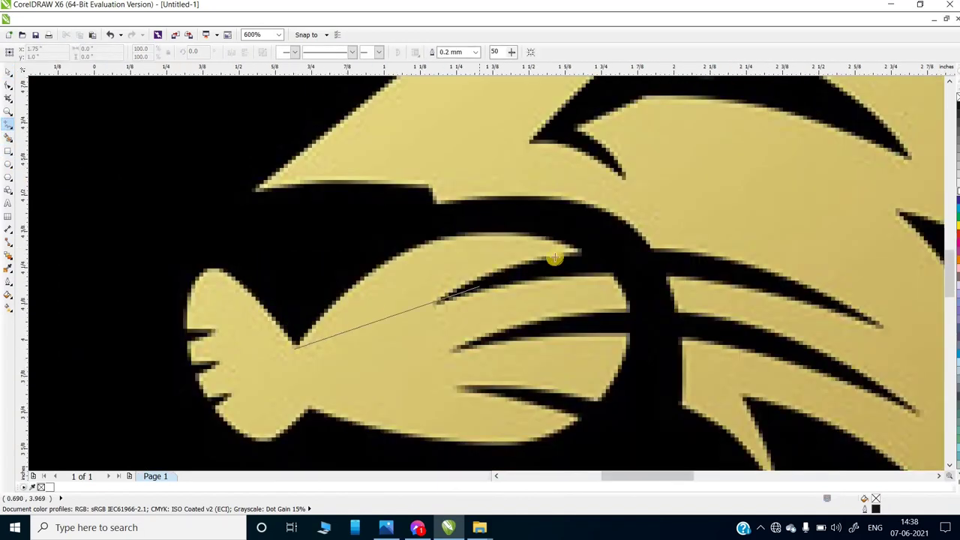
left_click(580, 245)
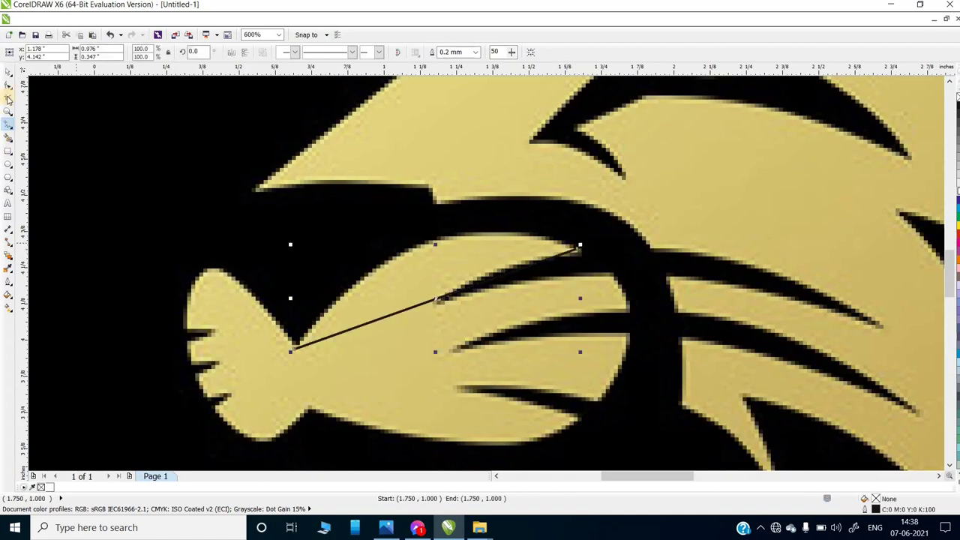
key("F10")
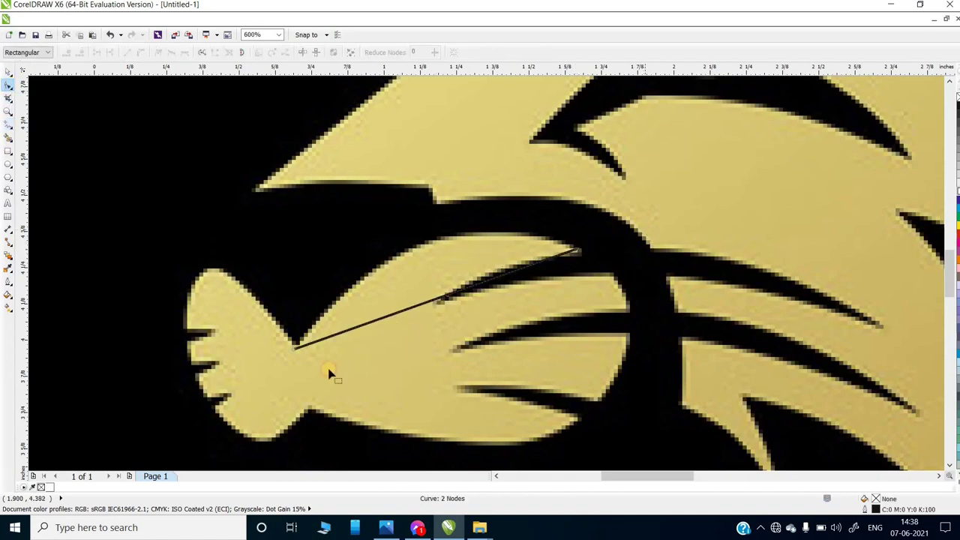
left_click(143, 52)
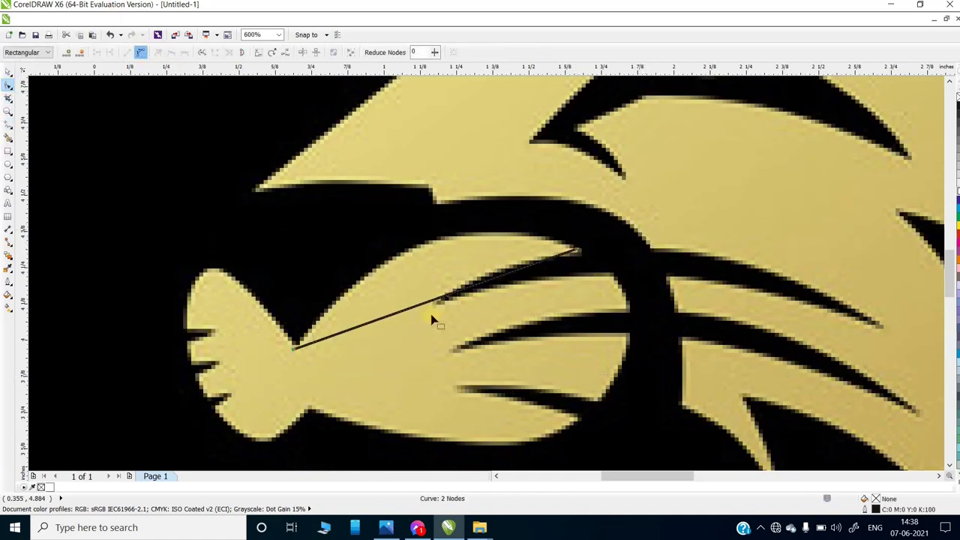
left_click_drag(416, 305, 418, 248)
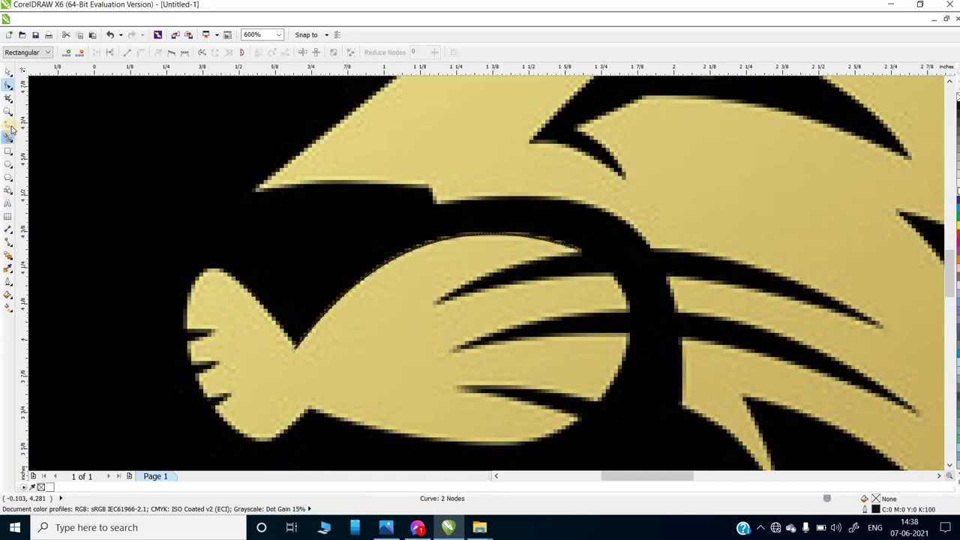
key("space")
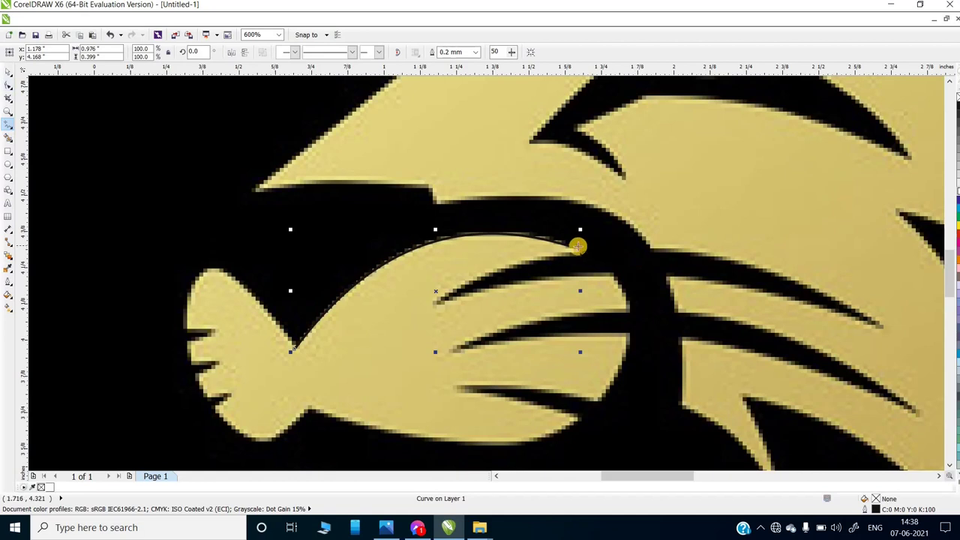
- Extend the outline with nodes around the three dark strand spikes and the face's right edge
left_click(577, 246)
left_click(435, 299)
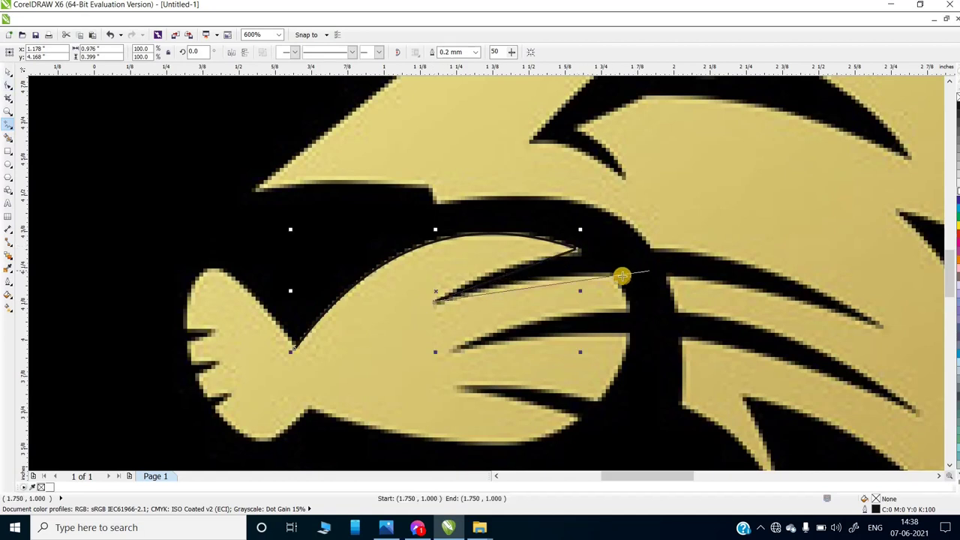
left_click_drag(609, 277, 632, 308)
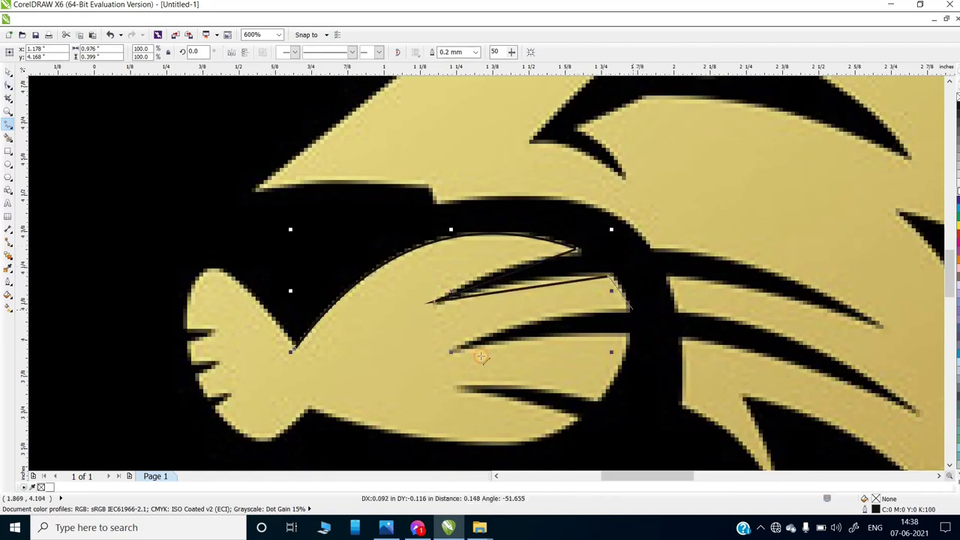
left_click(448, 351)
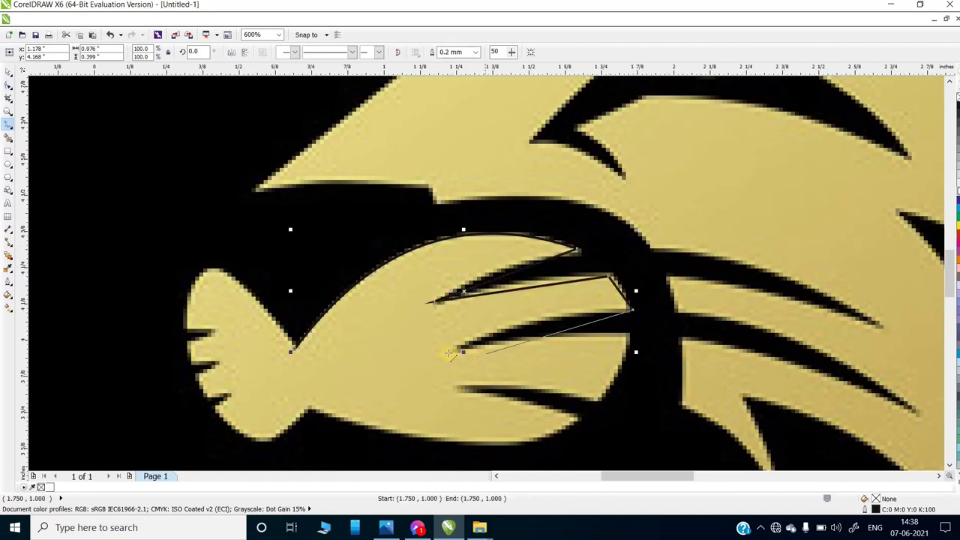
left_click(627, 334)
left_click(600, 397)
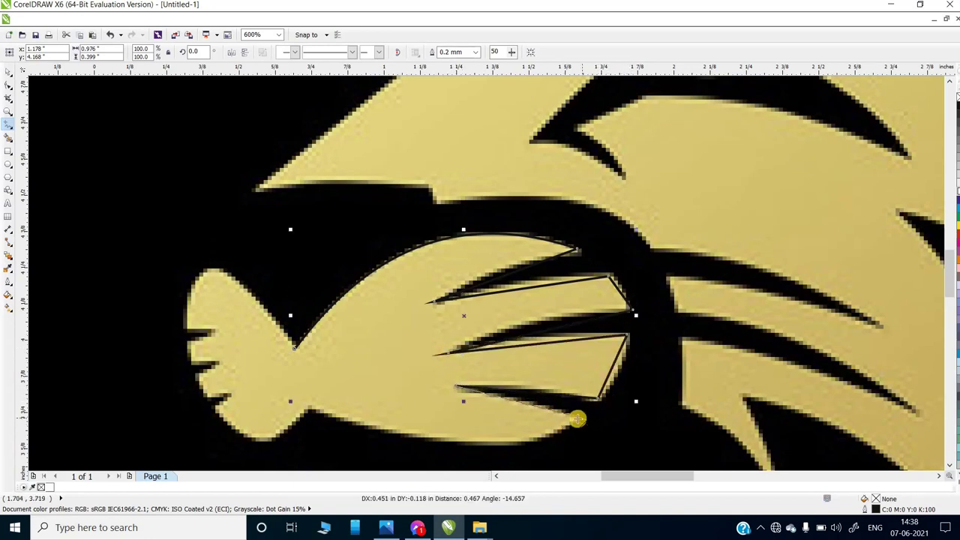
left_click(574, 419)
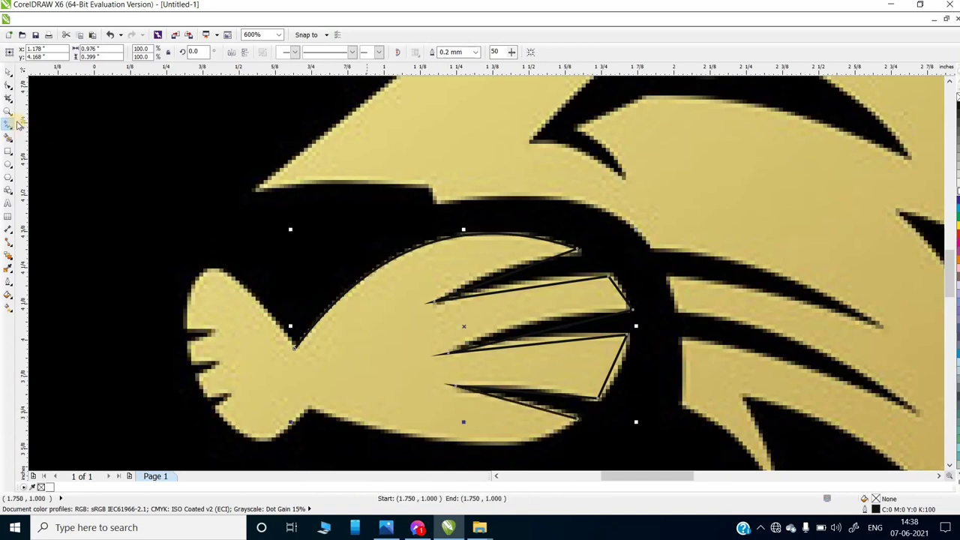
left_click(9, 88)
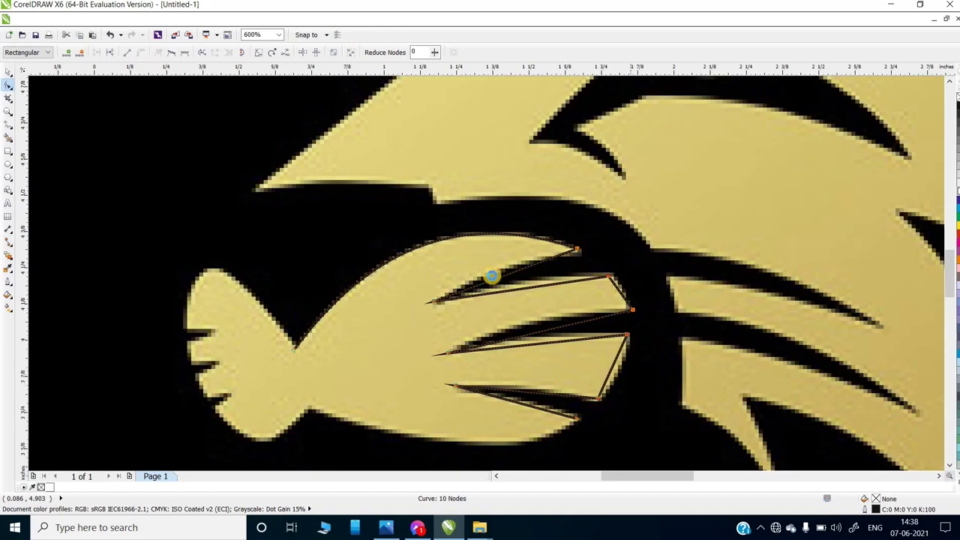
- Bend the outline's upper segments to follow the strand edges
scroll(508, 287, "up", 2)
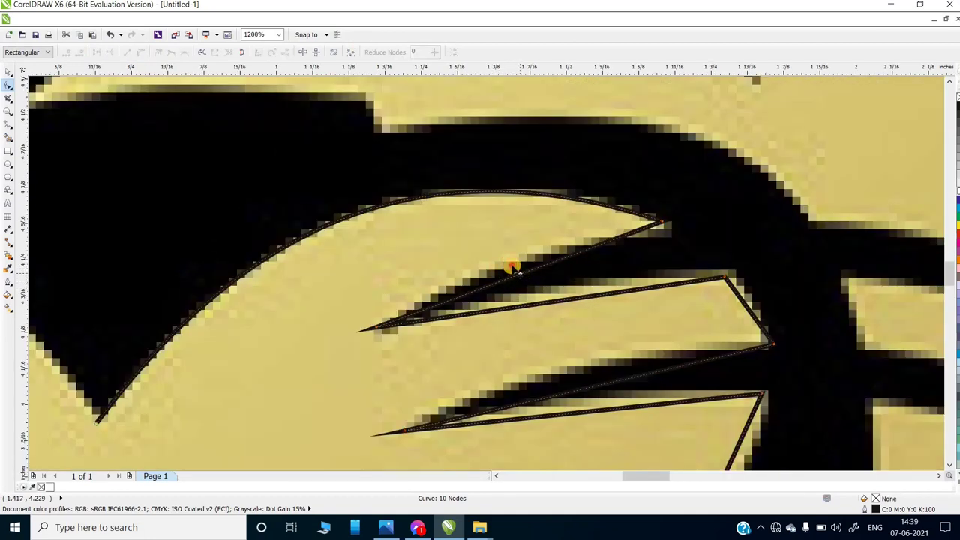
mouse_move(512, 267)
left_mouse_down()
mouse_move(548, 278)
mouse_move(698, 248)
mouse_move(525, 252)
left_mouse_up()
scroll(548, 278, "down", 2)
scroll(543, 270, "up", 2)
scroll(688, 259, "up", 2)
scroll(525, 254, "down", 2)
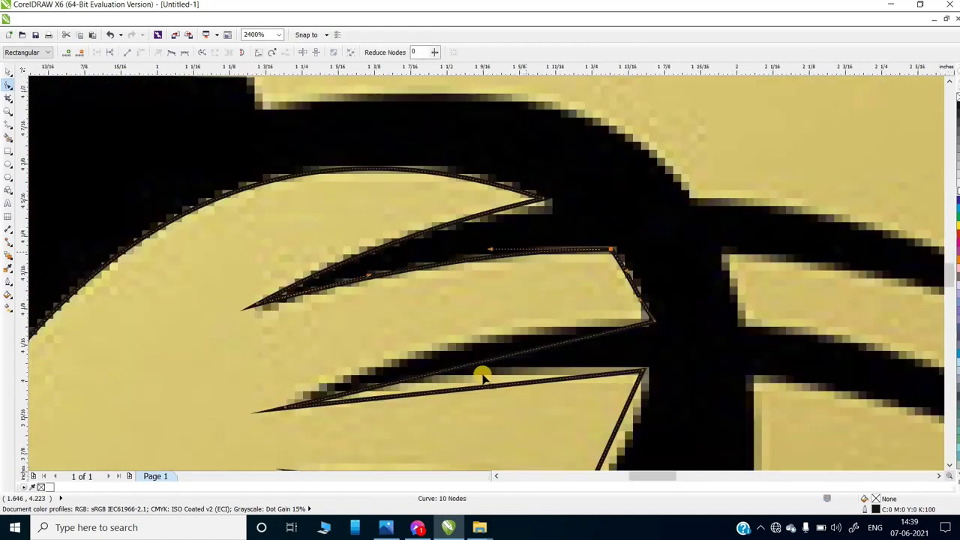
left_click(461, 349)
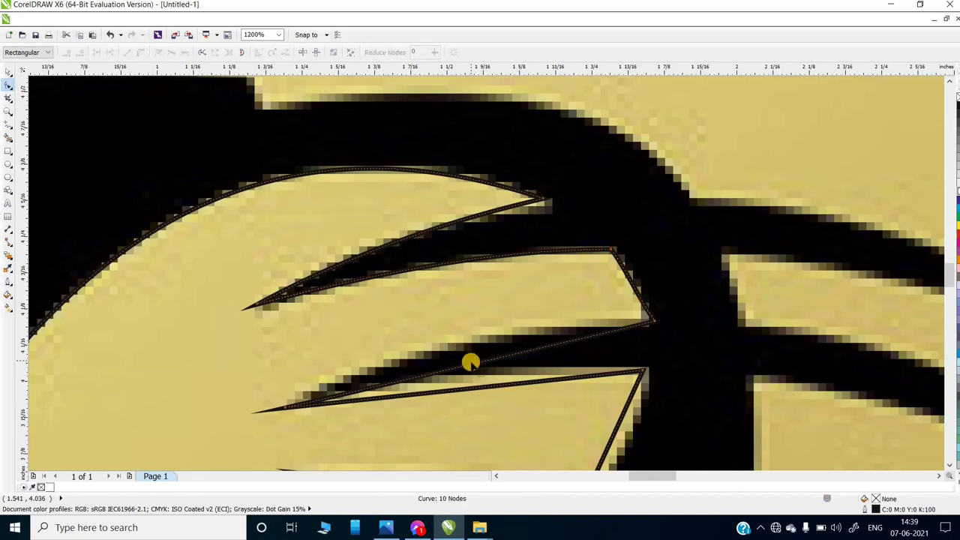
left_click(464, 345)
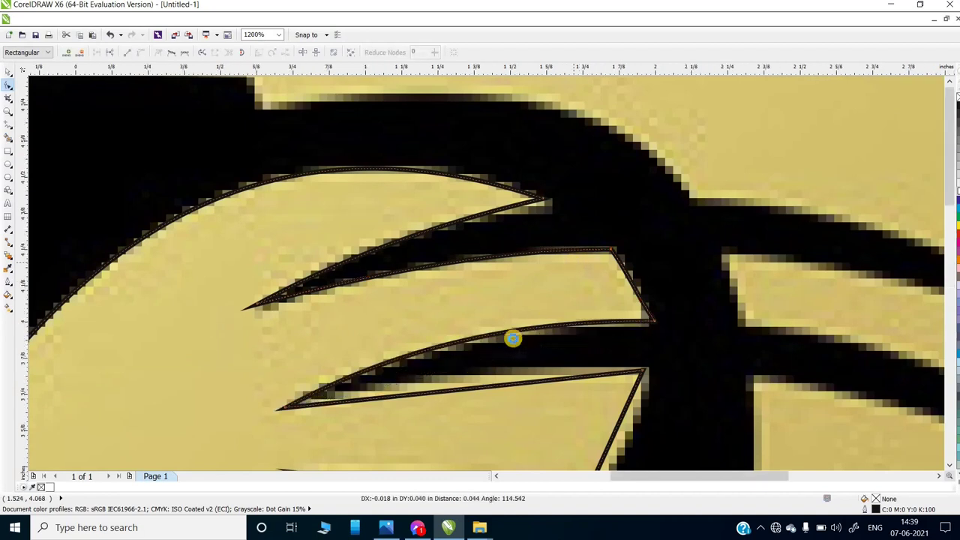
scroll(574, 266, "down", 2)
scroll(492, 324, "up", 2)
left_click_drag(489, 310, 604, 273)
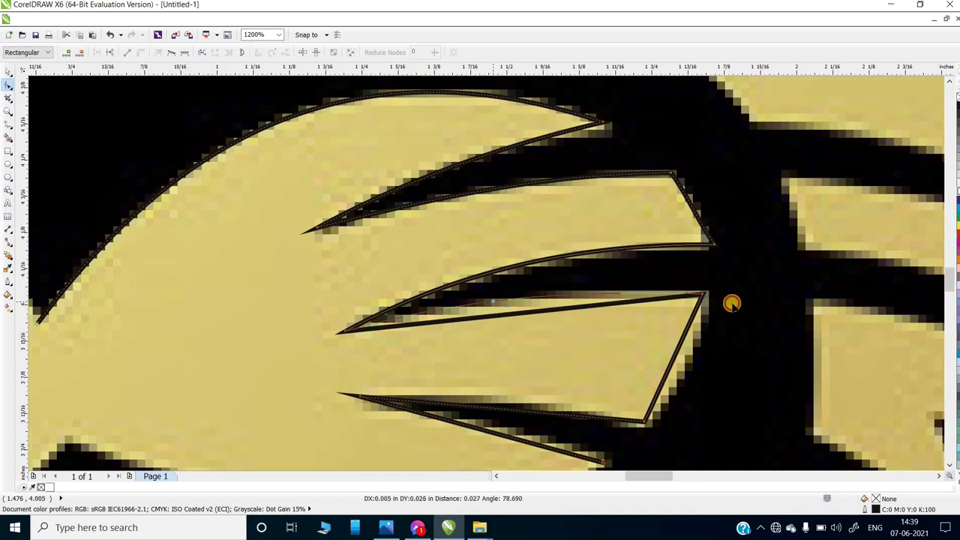
scroll(638, 317, "down", 2)
scroll(630, 298, "up", 1)
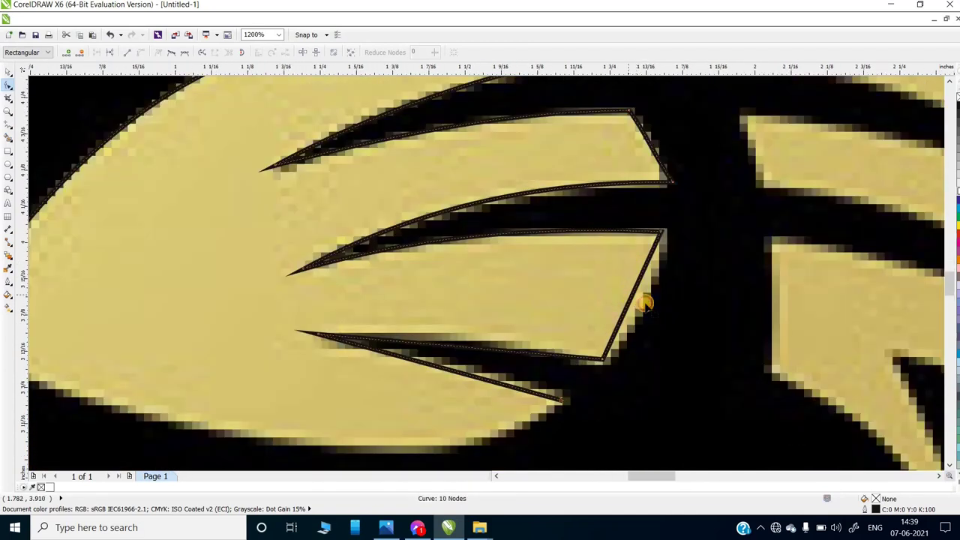
- Bow the right edge, curve the lower spike and align its tip with the bitmap
left_click_drag(640, 294, 608, 347)
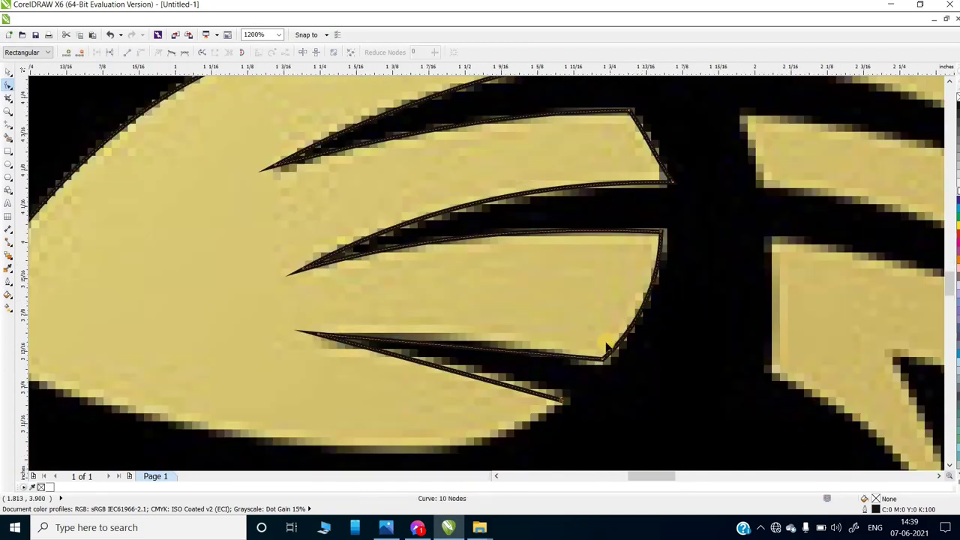
scroll(528, 345, "down", 1)
scroll(528, 321, "up", 2)
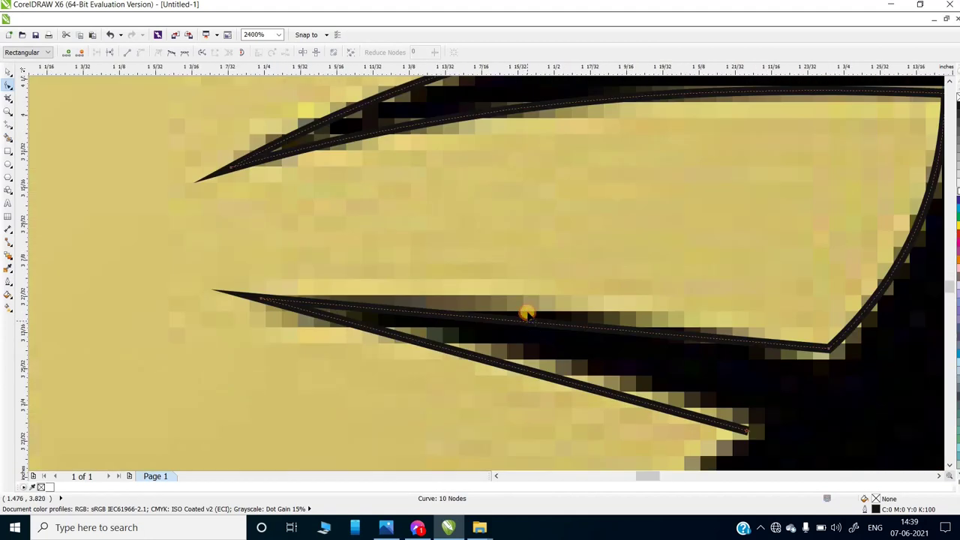
mouse_move(528, 314)
left_mouse_down()
mouse_move(518, 300)
mouse_move(678, 360)
left_mouse_up()
scroll(514, 341, "down", 1)
scroll(518, 333, "up", 1)
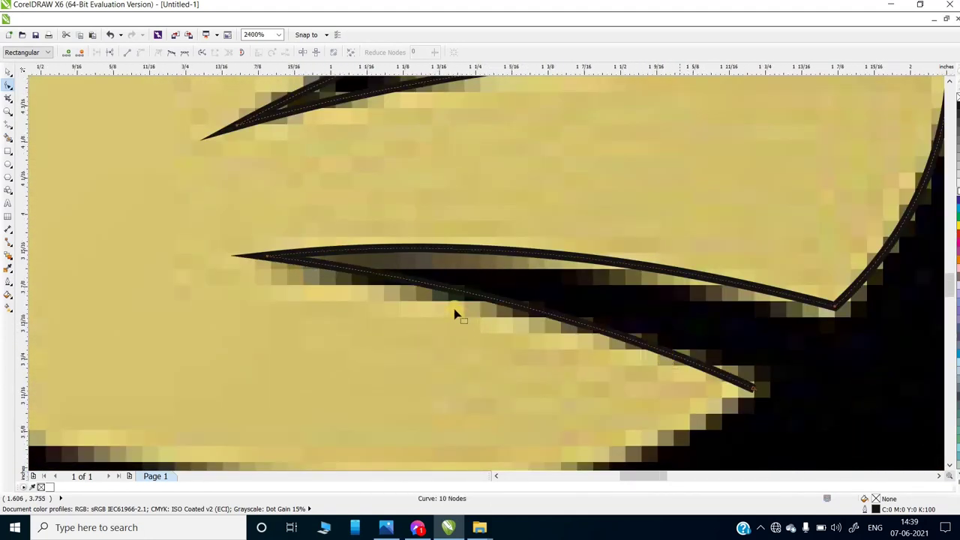
scroll(453, 313, "down", 1)
scroll(484, 307, "up", 1)
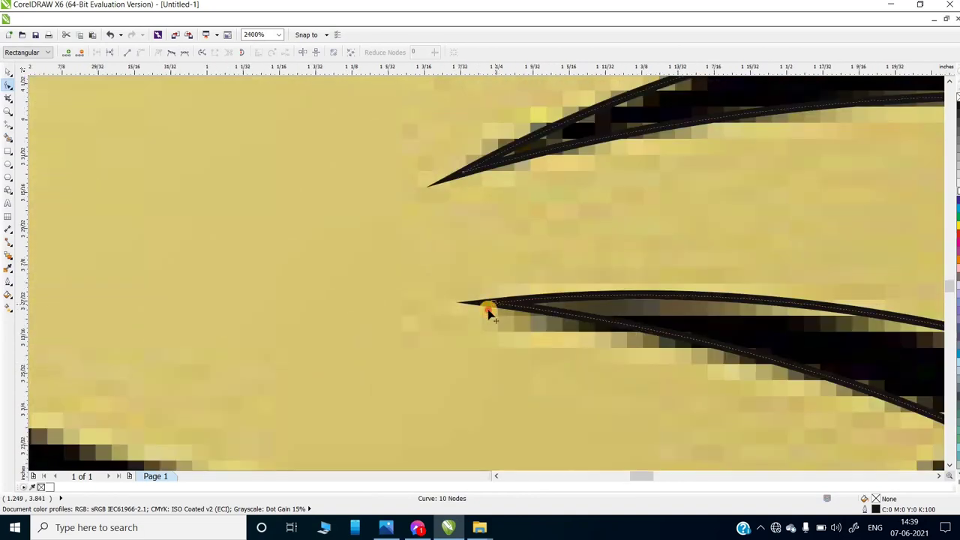
mouse_move(488, 313)
left_mouse_down()
mouse_move(450, 306)
mouse_move(467, 305)
left_mouse_up()
scroll(467, 305, "down", 1)
scroll(578, 356, "down", 1)
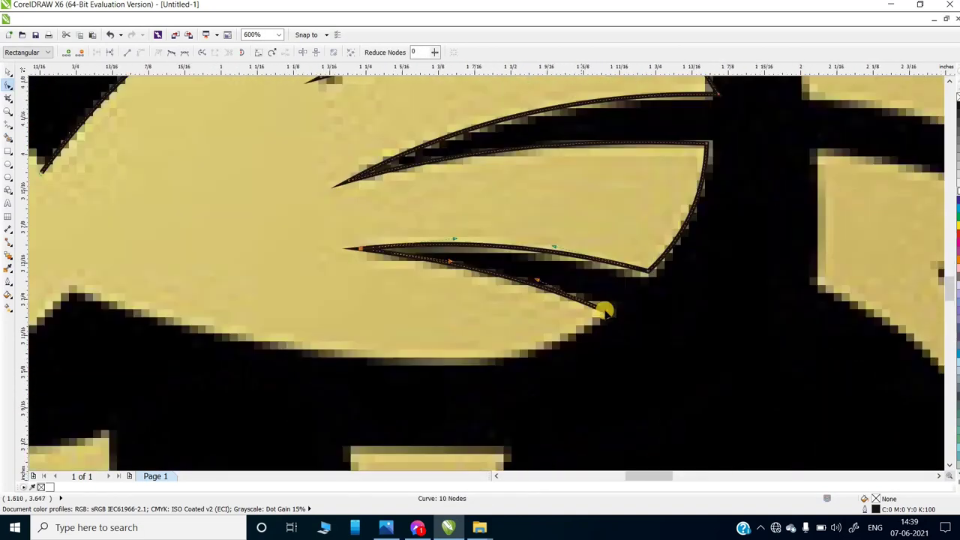
scroll(604, 310, "up", 2)
left_click_drag(632, 300, 634, 300)
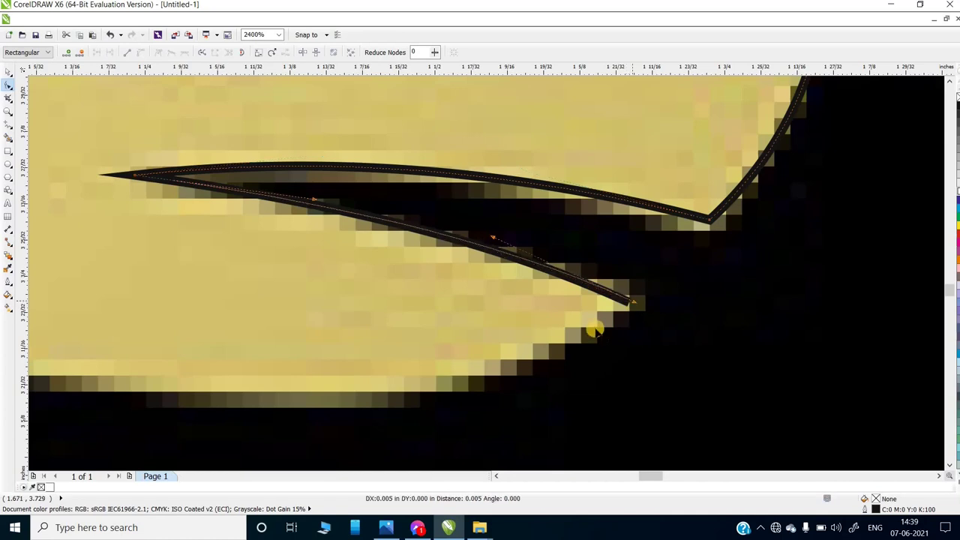
scroll(666, 292, "down", 2)
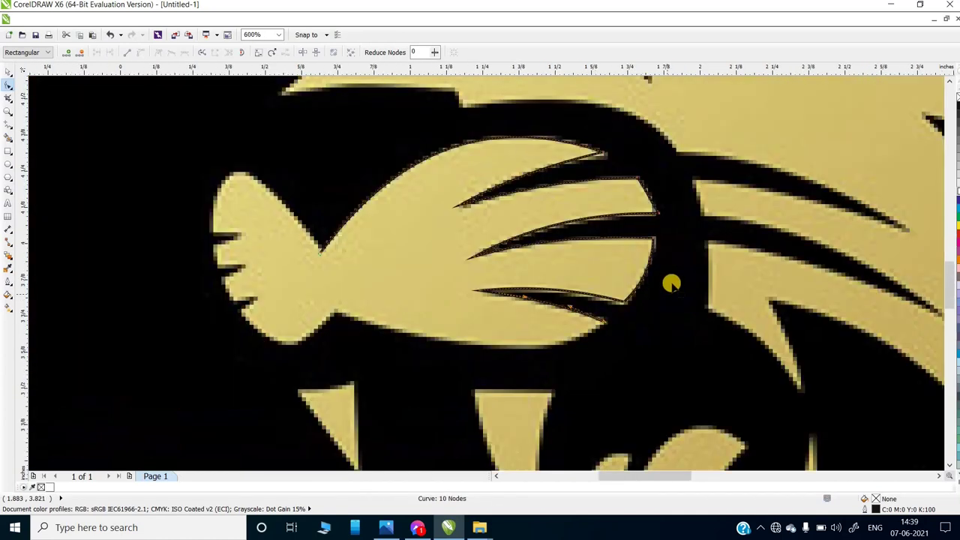
- Extend the trace from the curve's right tip to the lower edge's left end
left_click(10, 126)
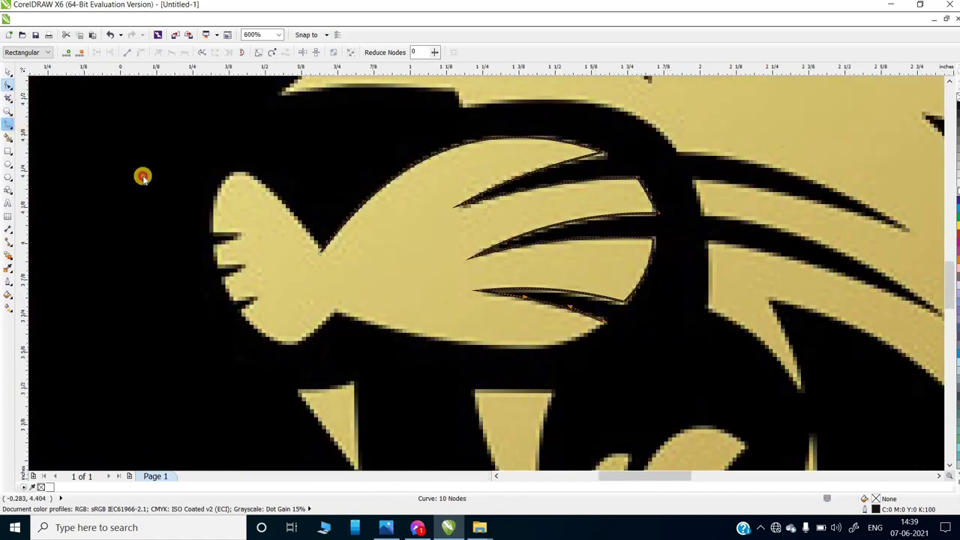
left_click(604, 321)
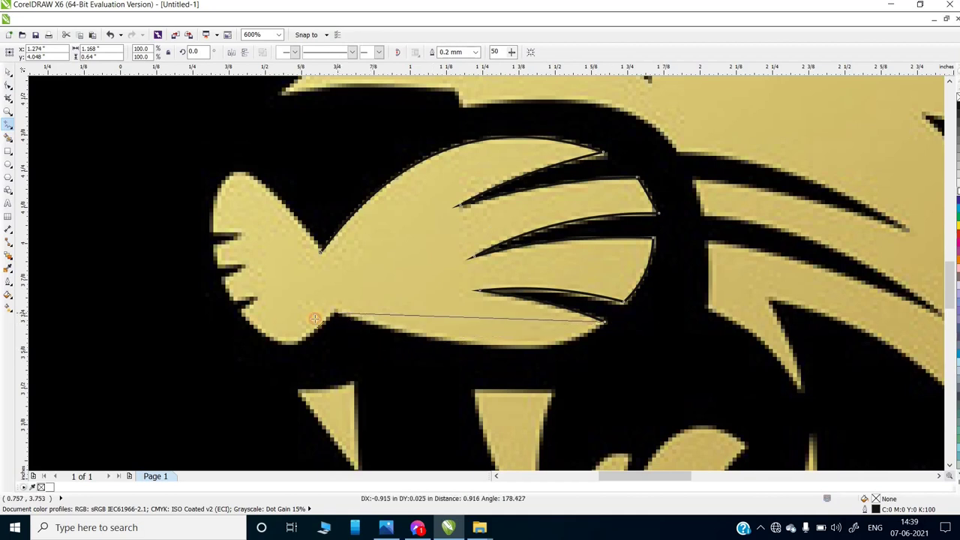
left_click(325, 316)
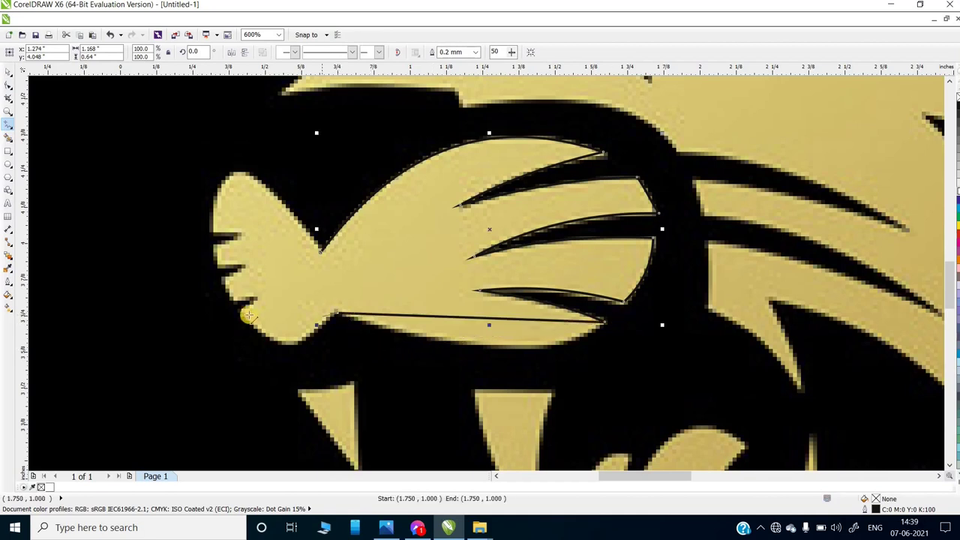
- Bend the lower straight segments into arcs that follow the yellow scallop edge
left_click(9, 85)
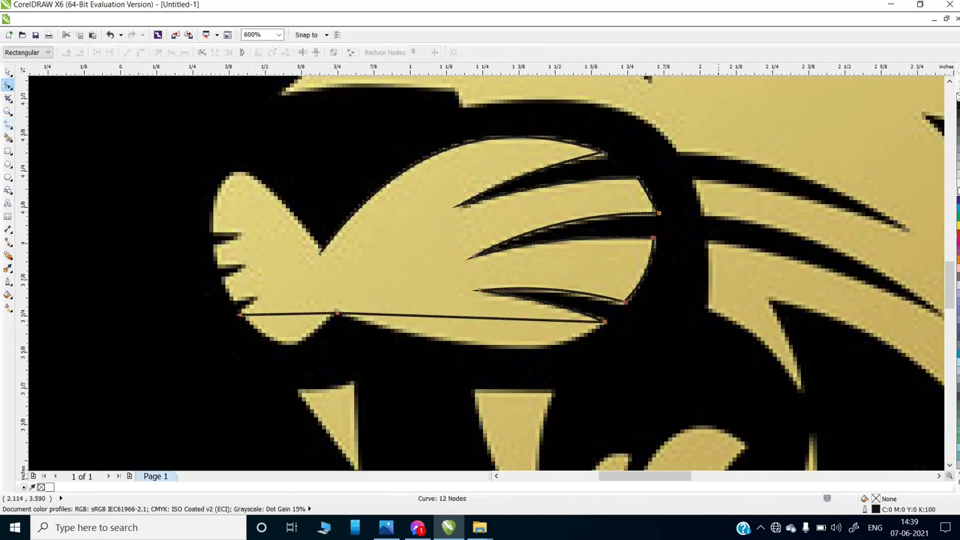
left_click(122, 85)
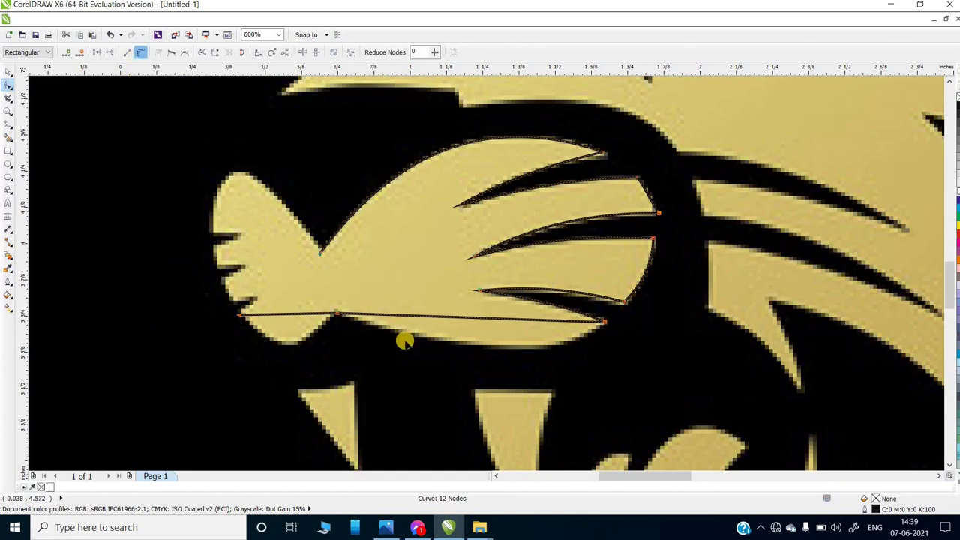
scroll(480, 254, "up", 1)
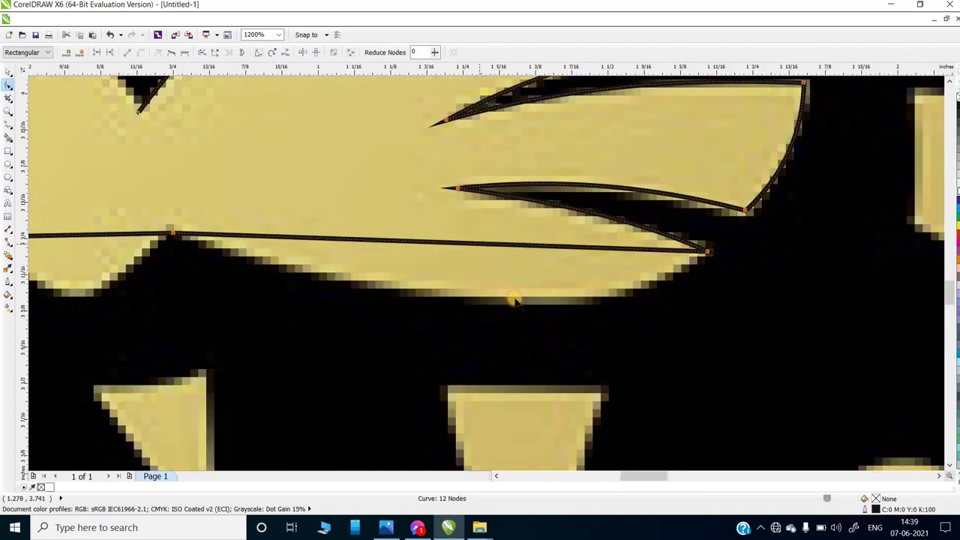
left_click_drag(514, 300, 675, 283)
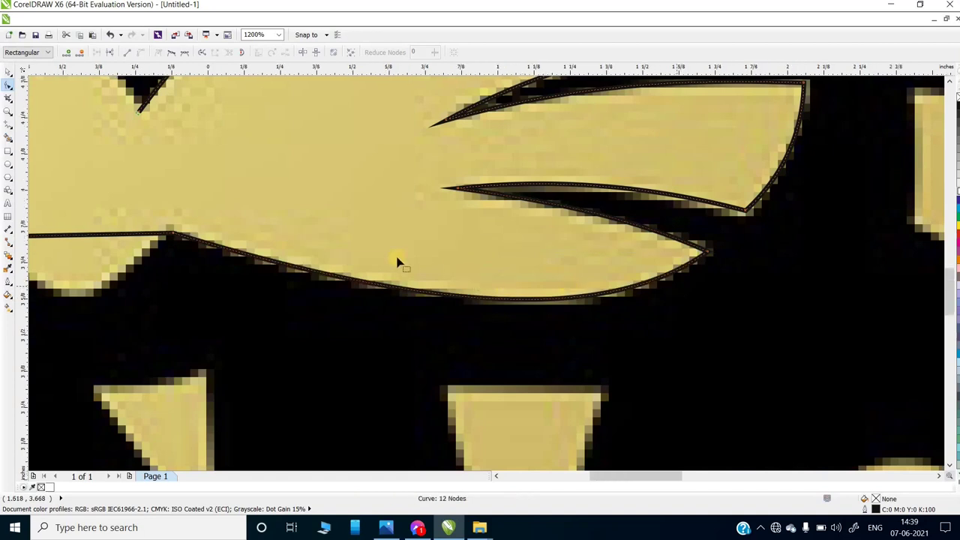
scroll(364, 274, "down", 2)
scroll(357, 268, "up", 2)
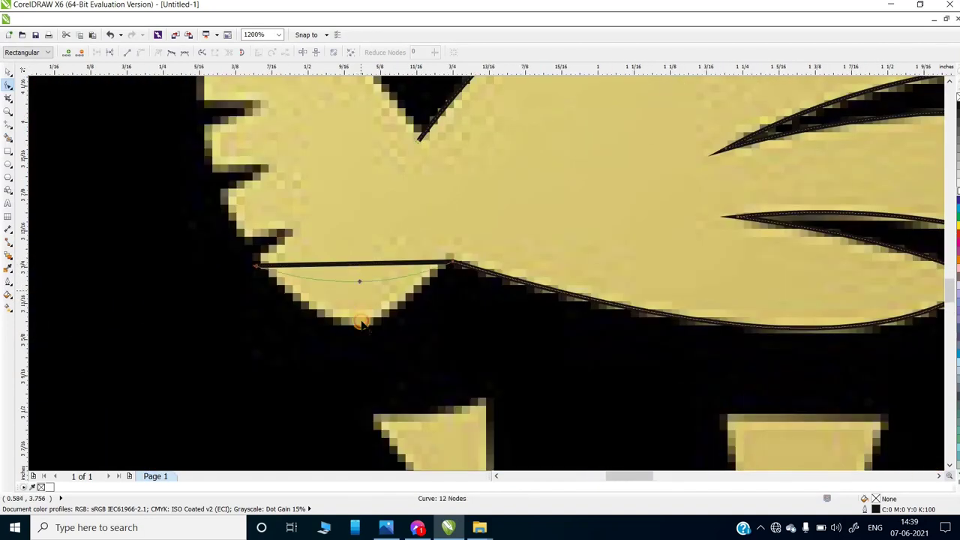
left_click_drag(361, 293, 351, 324)
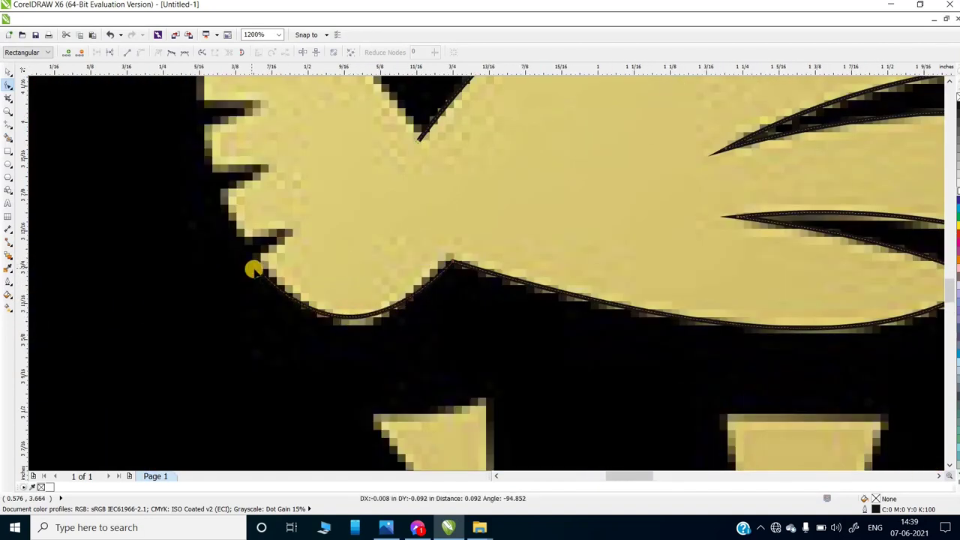
scroll(255, 262, "up", 1)
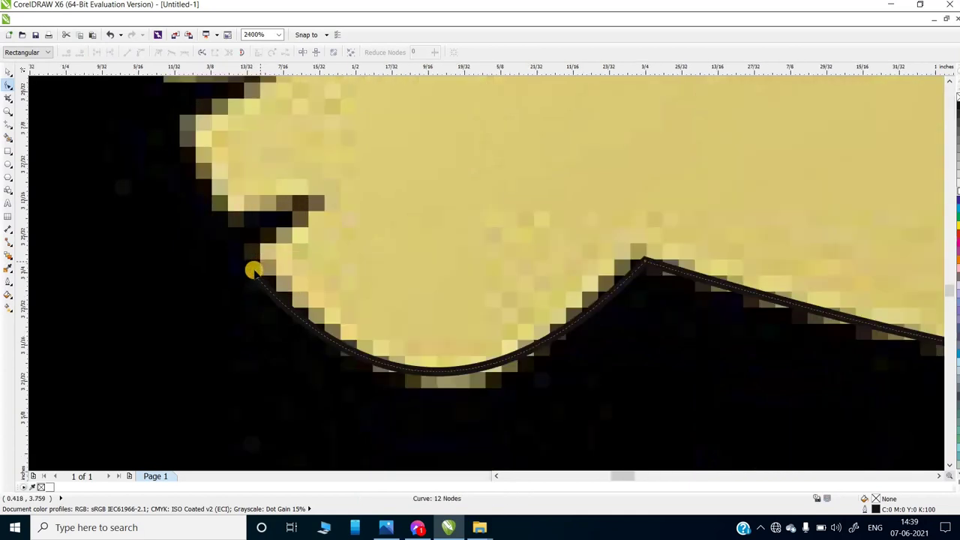
left_click_drag(264, 261, 381, 390)
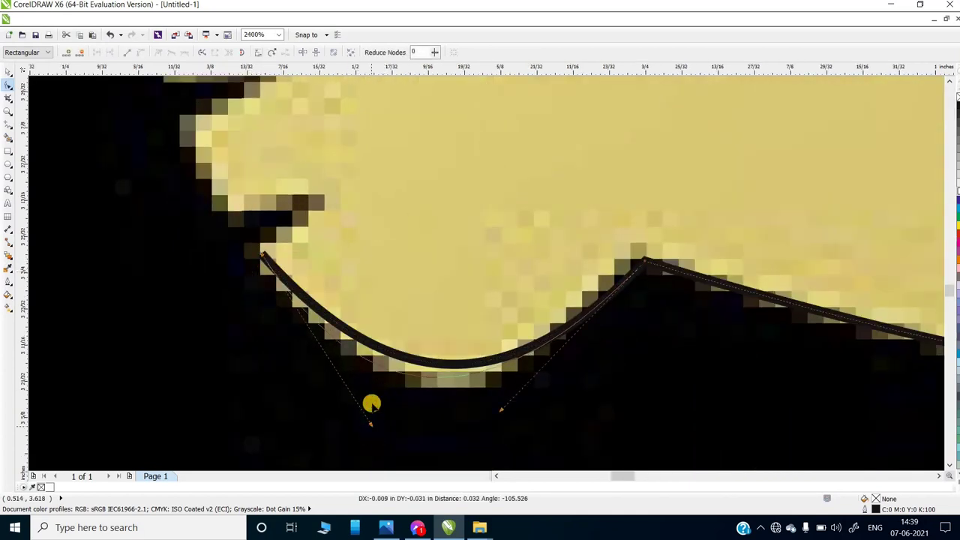
left_click_drag(372, 418, 321, 392)
scroll(322, 392, "down", 1)
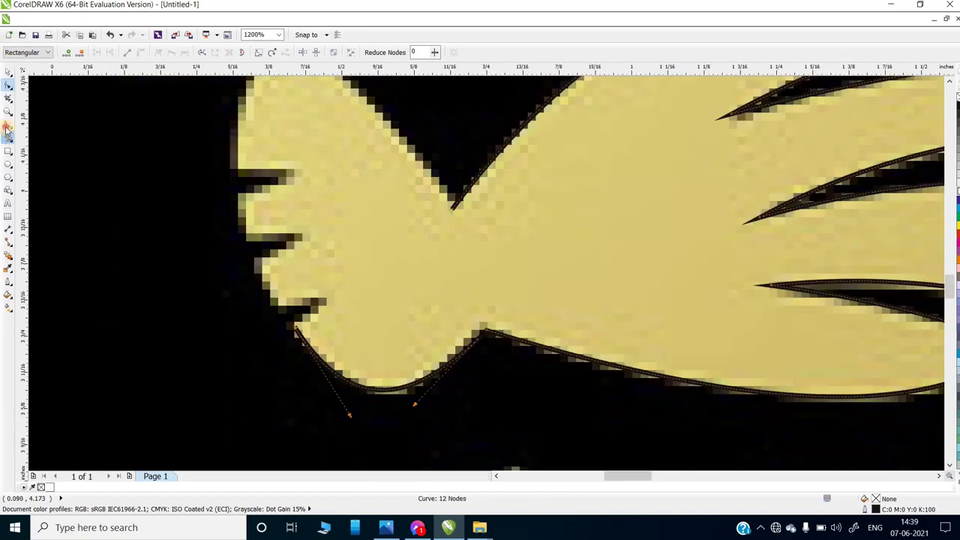
- Continue the outline from its end node with a curved node along the lower-left edge
key("space")
scroll(315, 363, "down", 1)
scroll(314, 371, "up", 1)
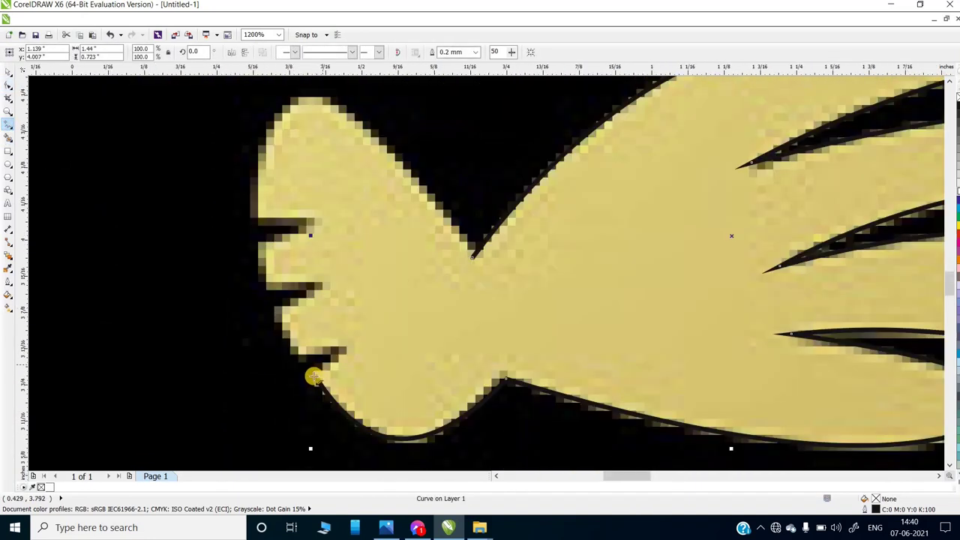
left_click(350, 359)
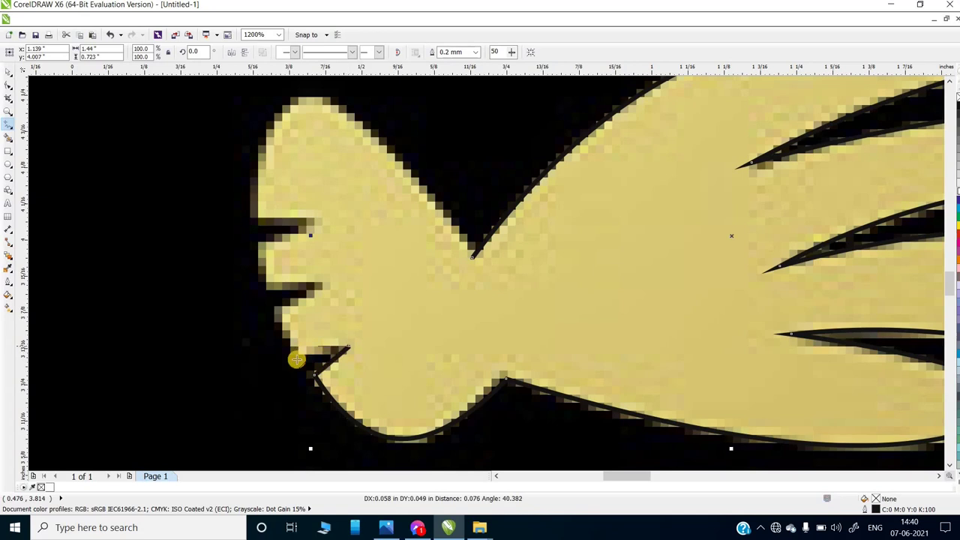
left_click_drag(295, 358, 275, 315)
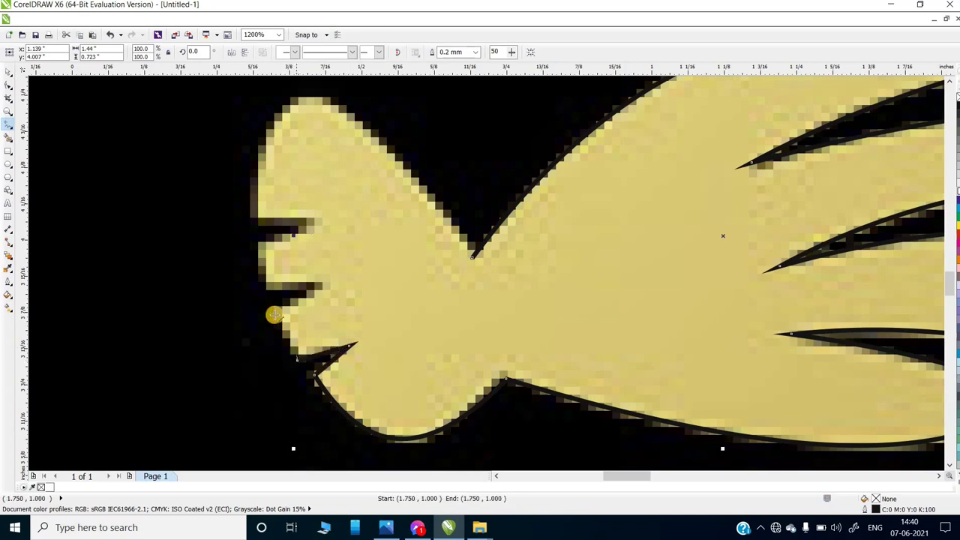
left_click(325, 282)
- Add corner nodes up the jagged left edge and close the path at the start node
left_click(267, 282)
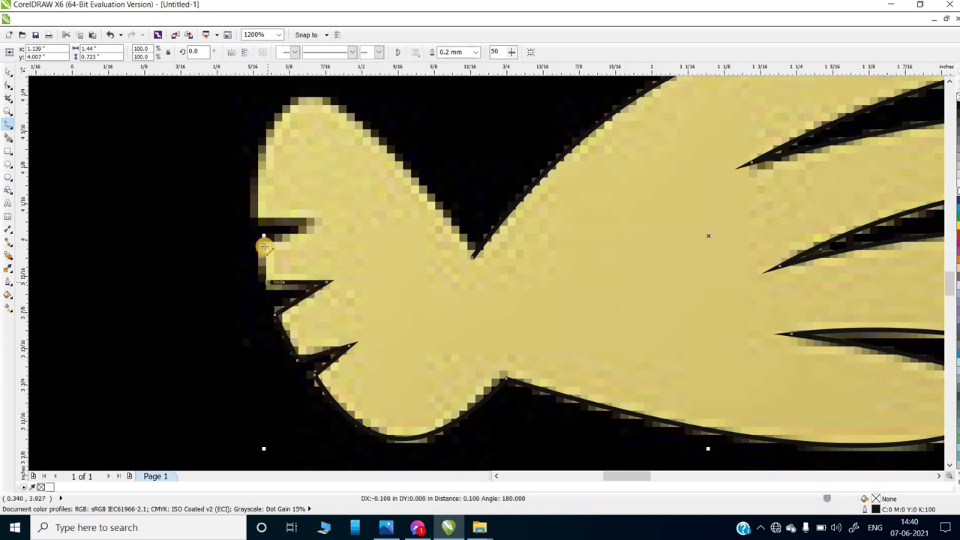
left_click(264, 246)
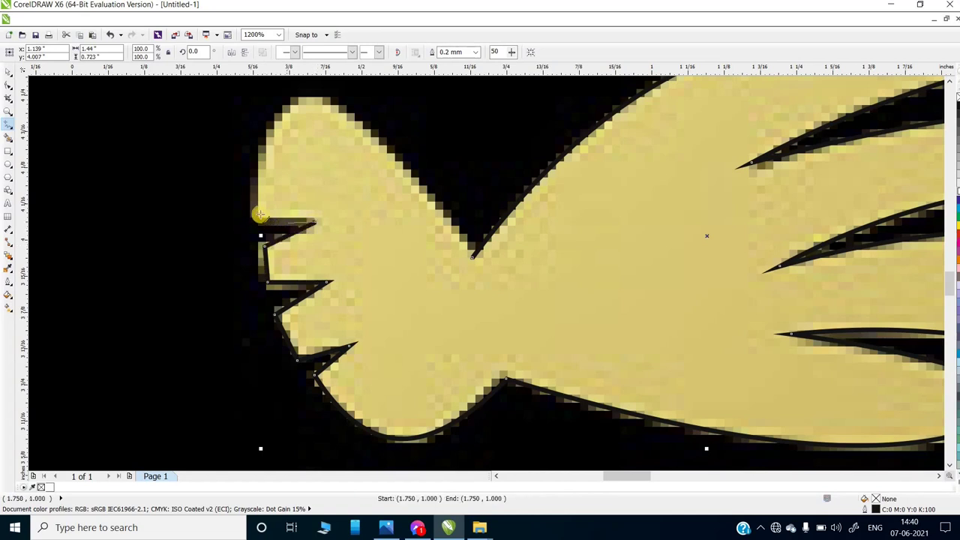
left_click(347, 85)
scroll(420, 188, "up", 1)
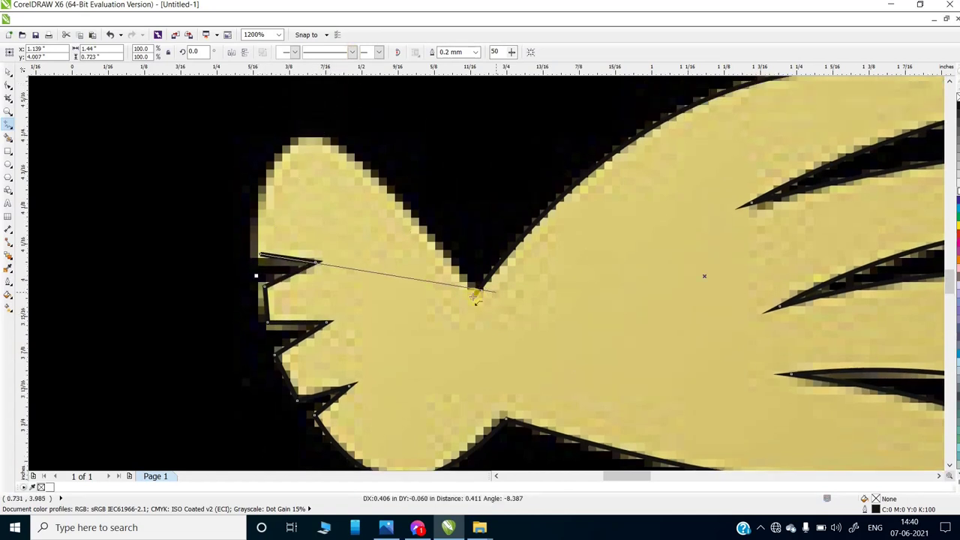
left_click(471, 293)
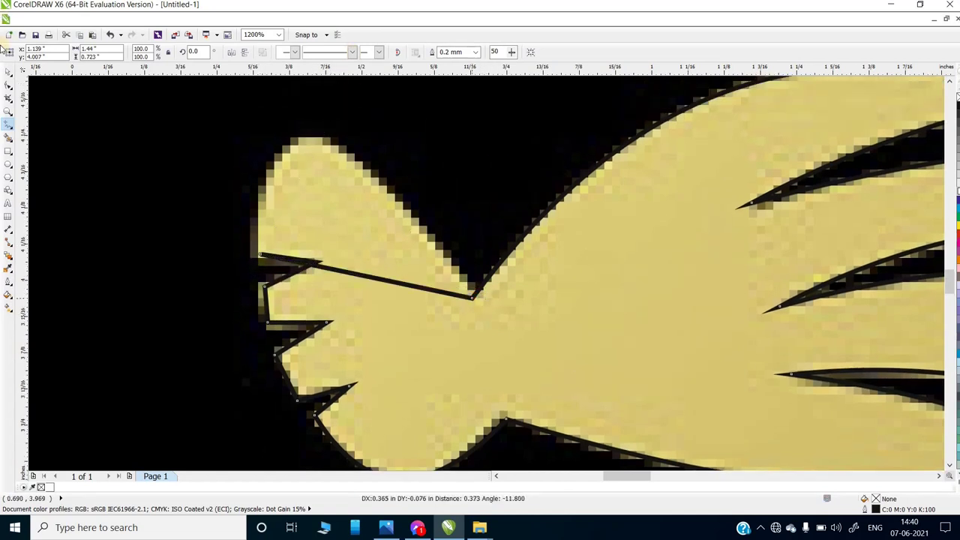
left_click(10, 87)
scroll(450, 343, "down", 1)
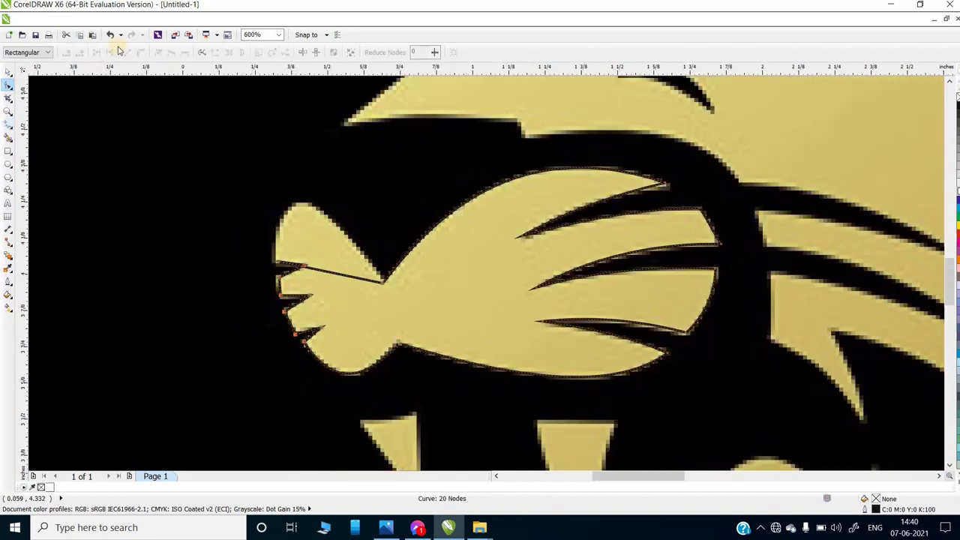
- Curve the segments along the top and left edge of the muzzle's left lobe
scroll(253, 226, "up", 1)
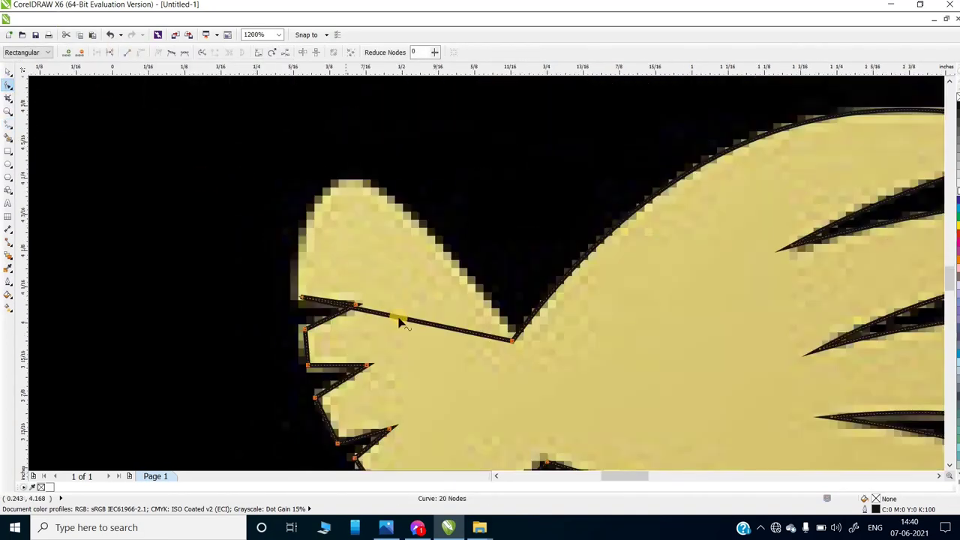
left_click_drag(397, 243, 342, 219)
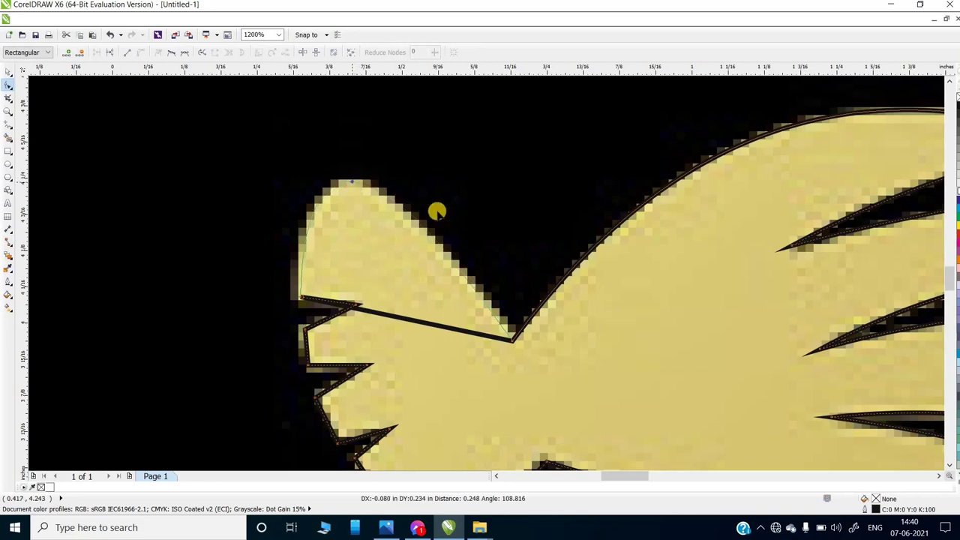
scroll(329, 255, "down", 1)
scroll(377, 368, "down", 1)
scroll(381, 380, "up", 3)
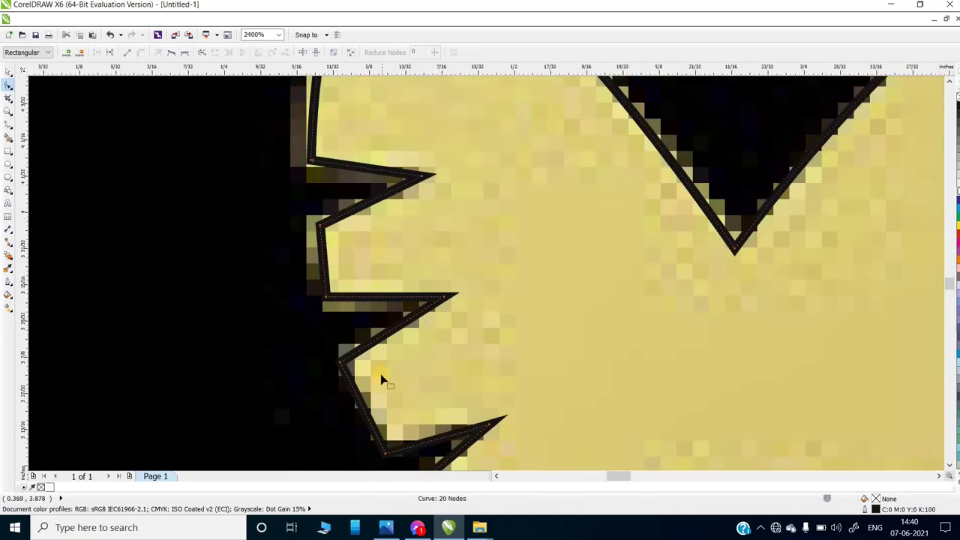
scroll(335, 258, "up", 1)
scroll(335, 258, "down", 1)
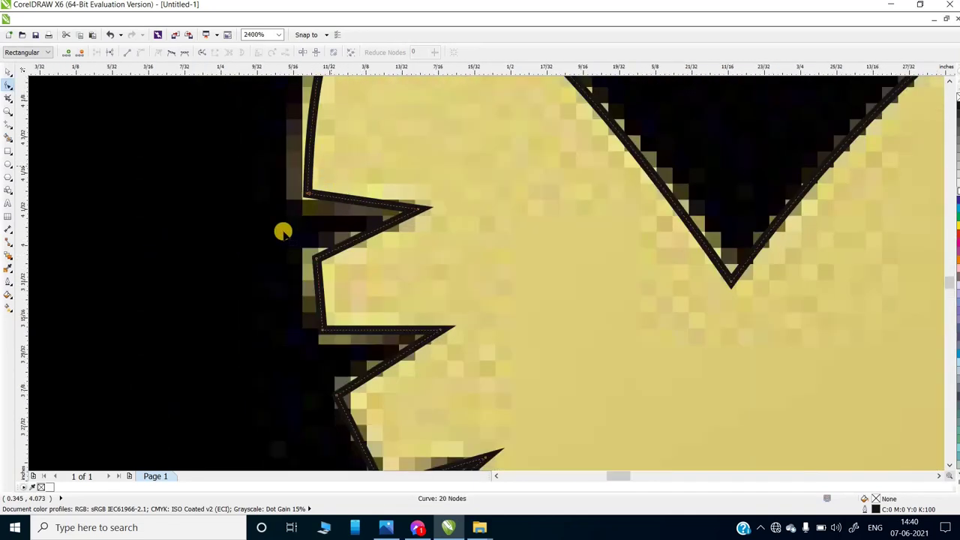
scroll(315, 150, "down", 1)
scroll(317, 112, "up", 1)
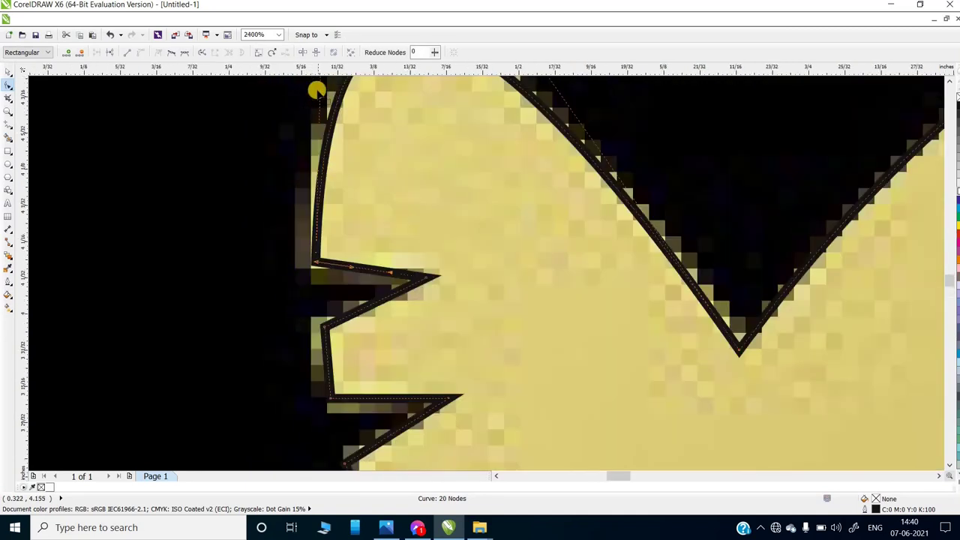
scroll(330, 187, "down", 1)
scroll(335, 217, "down", 2)
scroll(331, 164, "up", 1)
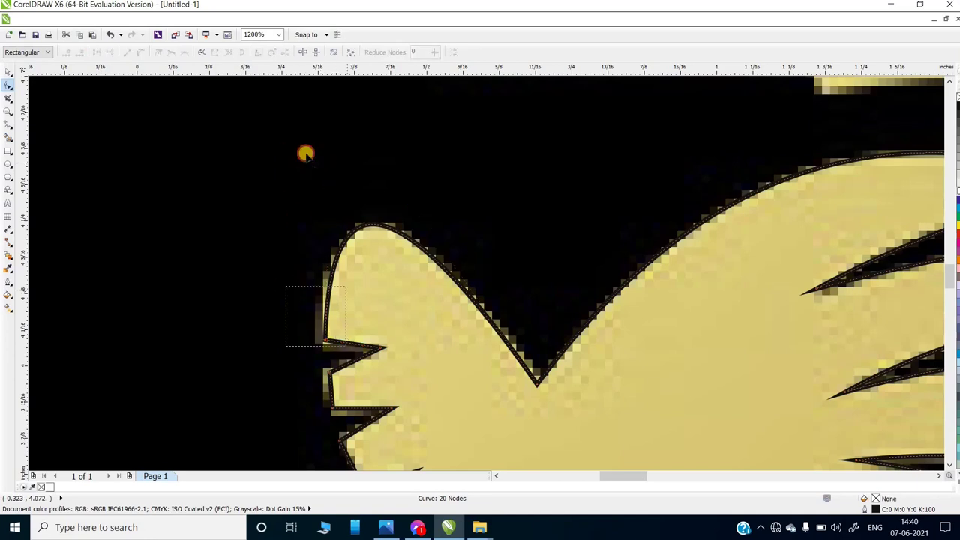
left_click_drag(318, 165, 307, 167)
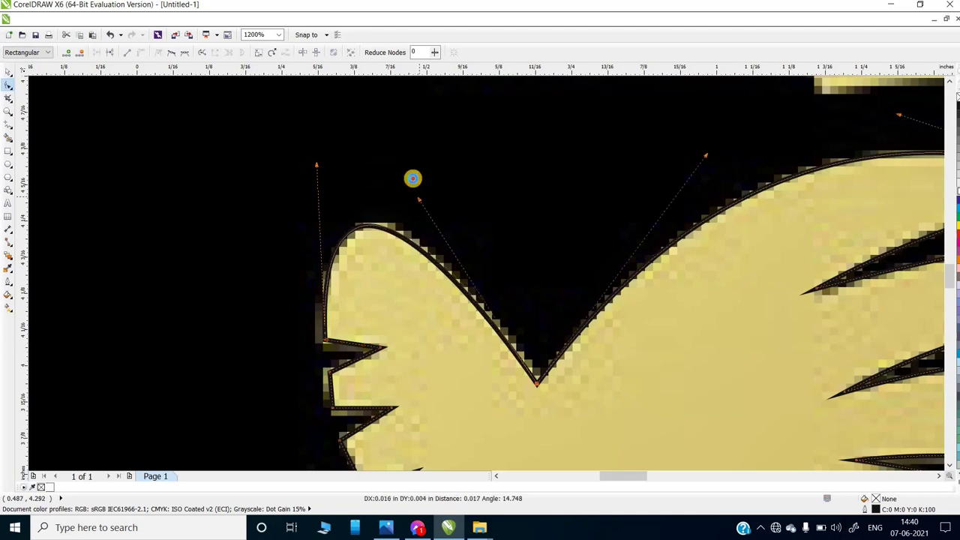
- Reshape the notch segments to match the bitmap edge, then zoom out
scroll(375, 314, "down", 2)
scroll(457, 324, "up", 3)
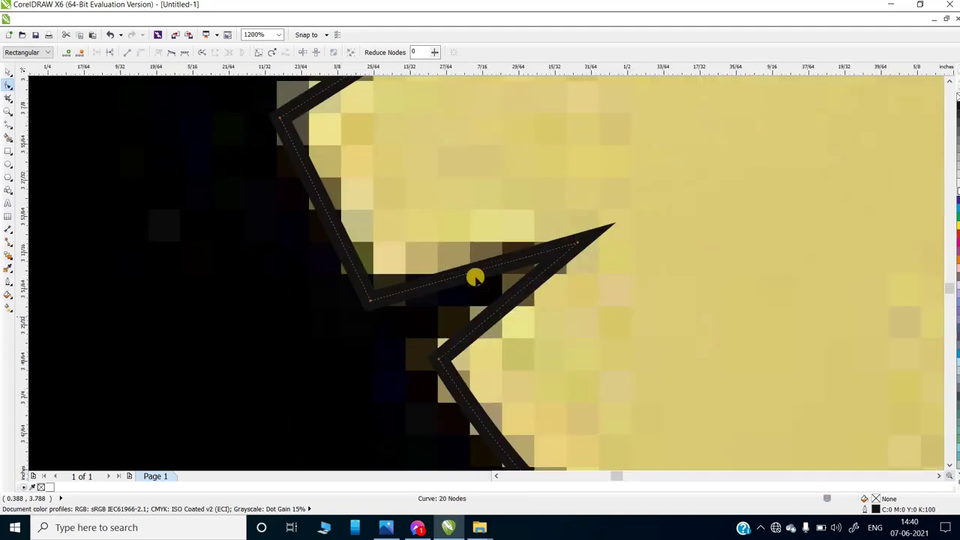
left_click_drag(468, 270, 367, 321)
scroll(368, 322, "down", 1)
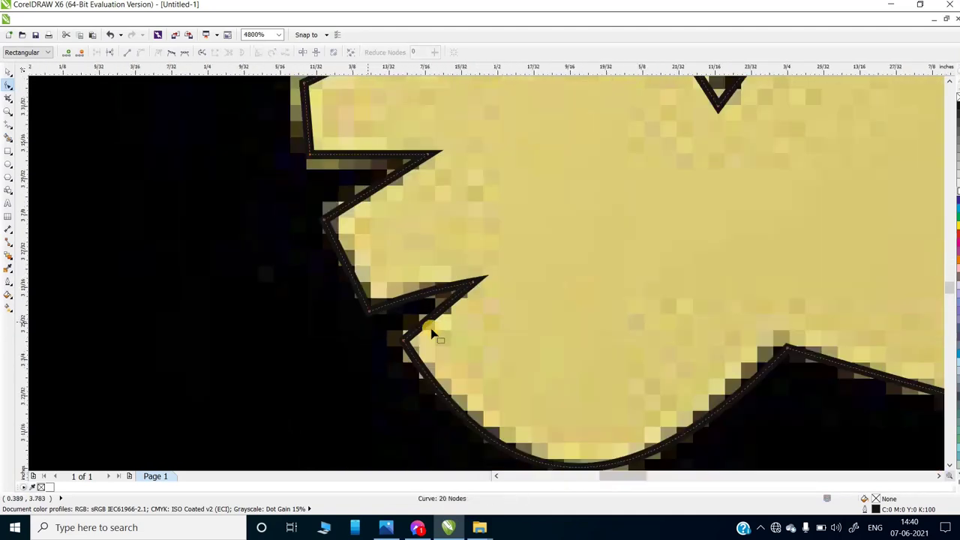
scroll(335, 279, "up", 1)
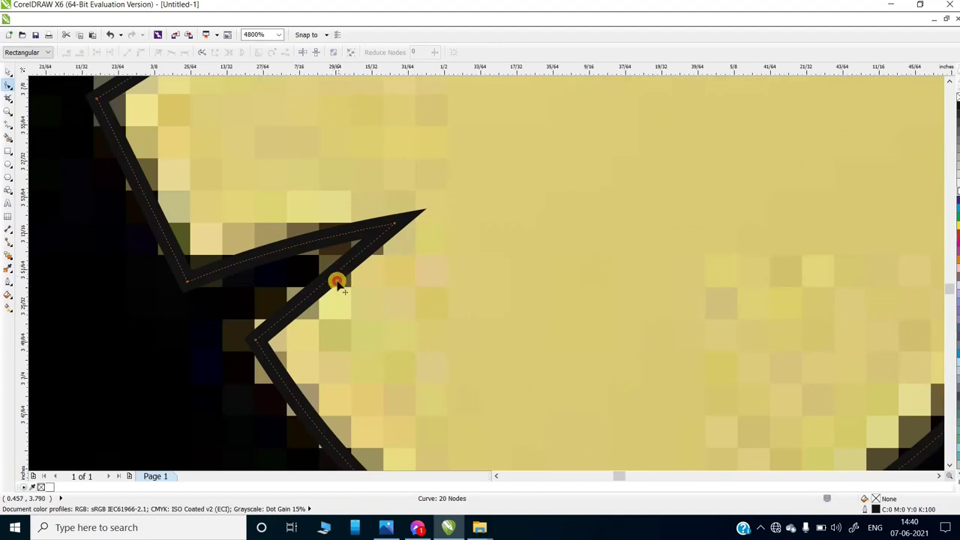
left_click_drag(338, 281, 399, 339)
scroll(396, 342, "down", 1)
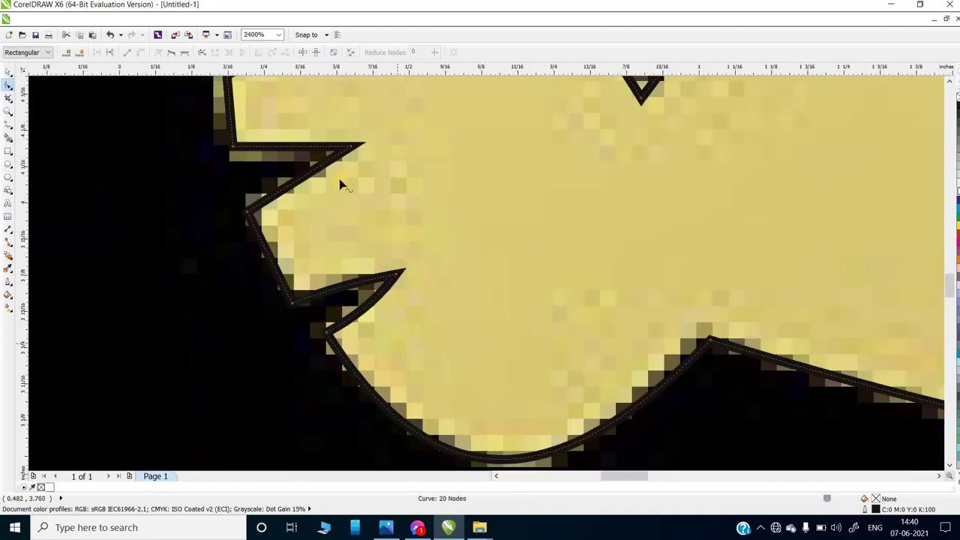
scroll(307, 220, "down", 2)
scroll(300, 262, "up", 1)
scroll(300, 262, "down", 2)
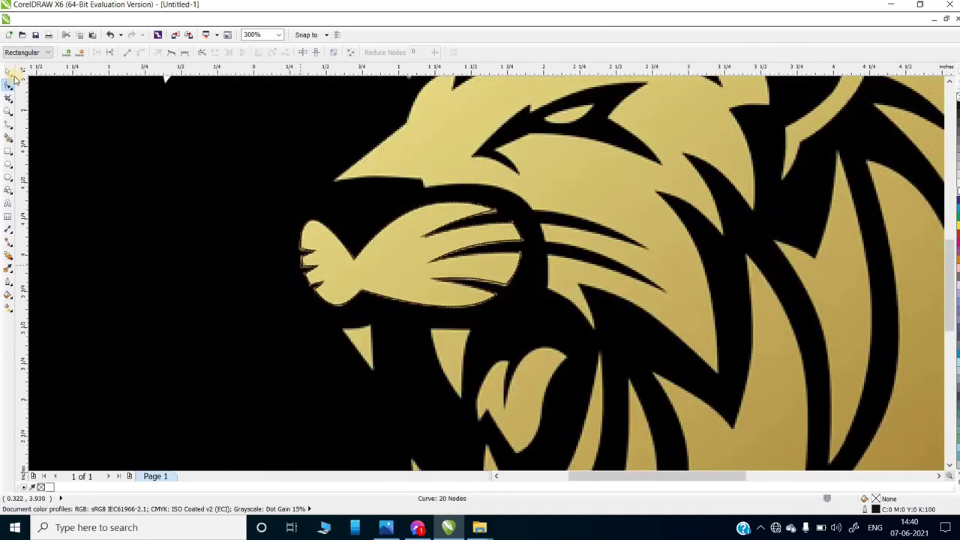
- Move the traced white muzzle shape off the bitmap to sit left of the lion
key("space")
scroll(456, 280, "down", 1)
mouse_move(470, 275)
left_mouse_down()
mouse_move(310, 299)
mouse_move(320, 292)
left_mouse_up()
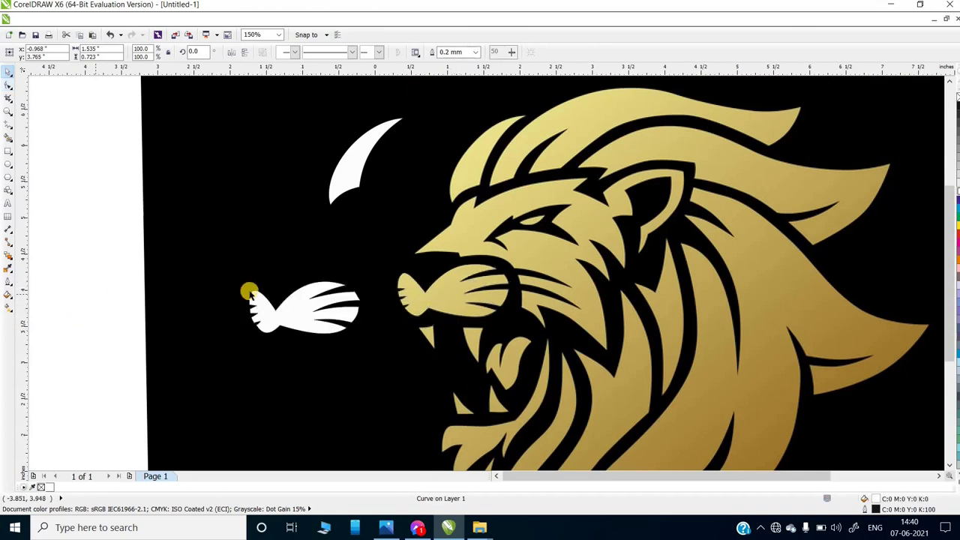
left_click(248, 287)
scroll(375, 285, "up", 1)
scroll(433, 308, "up", 1)
scroll(566, 283, "down", 1)
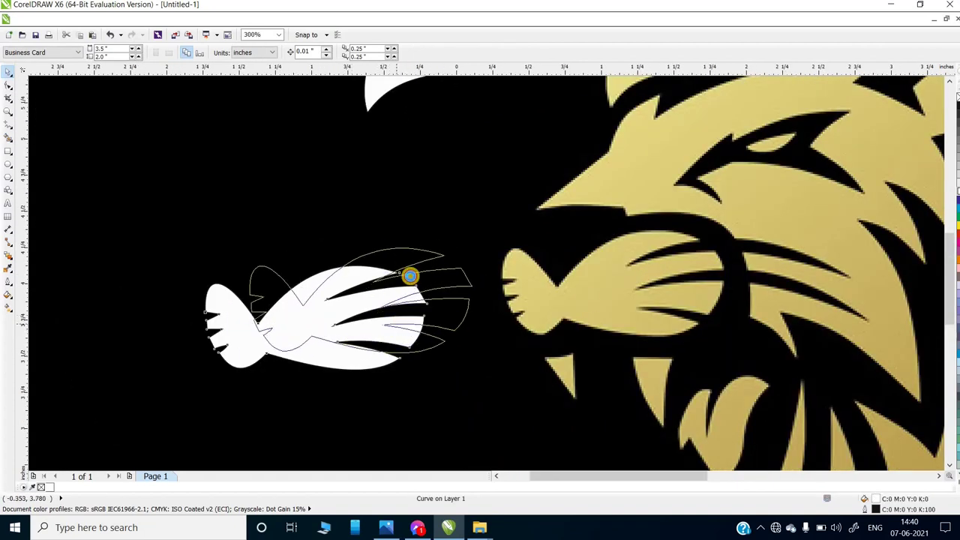
left_click_drag(405, 314, 412, 247)
- Select the white hand shape beside the lion bitmap
left_click(413, 223)
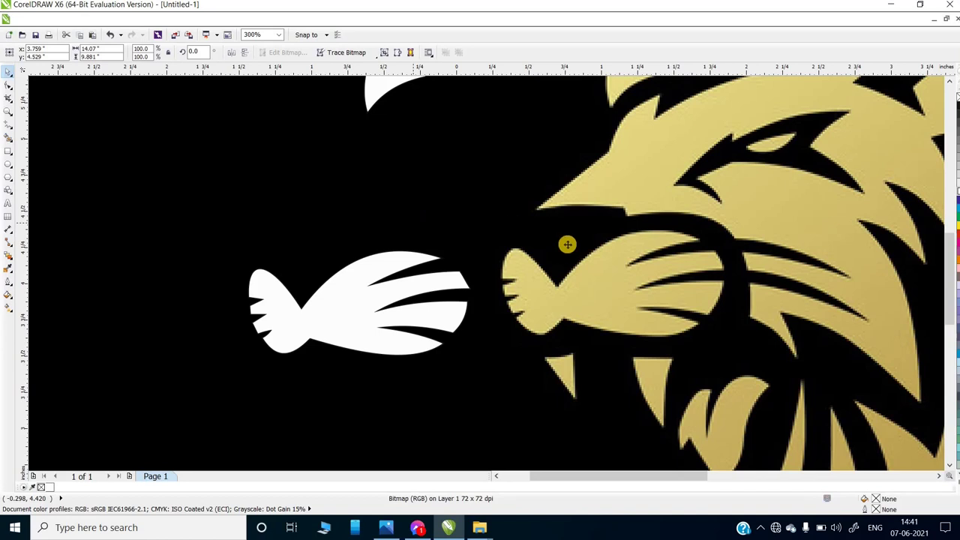
scroll(438, 250, "down", 1)
scroll(438, 250, "down", 1)
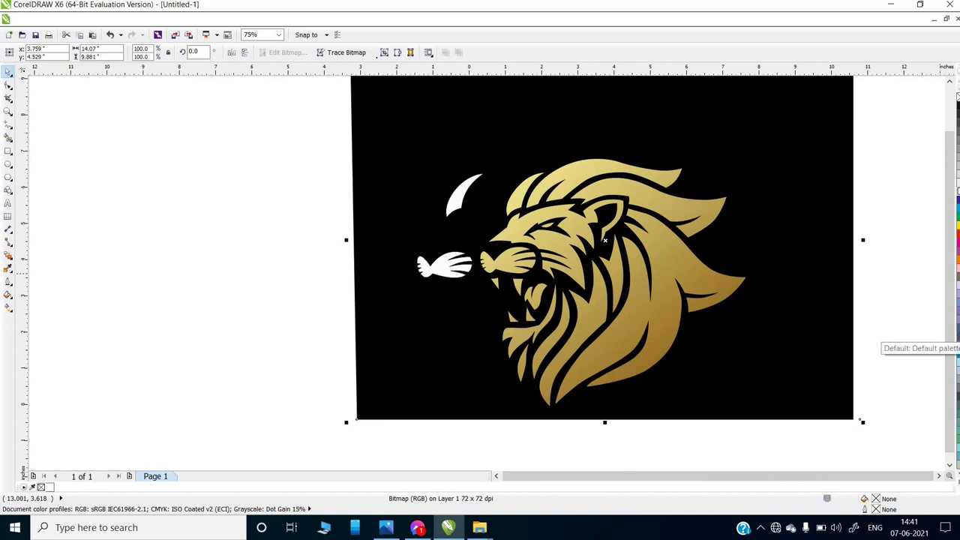
left_click(442, 267)
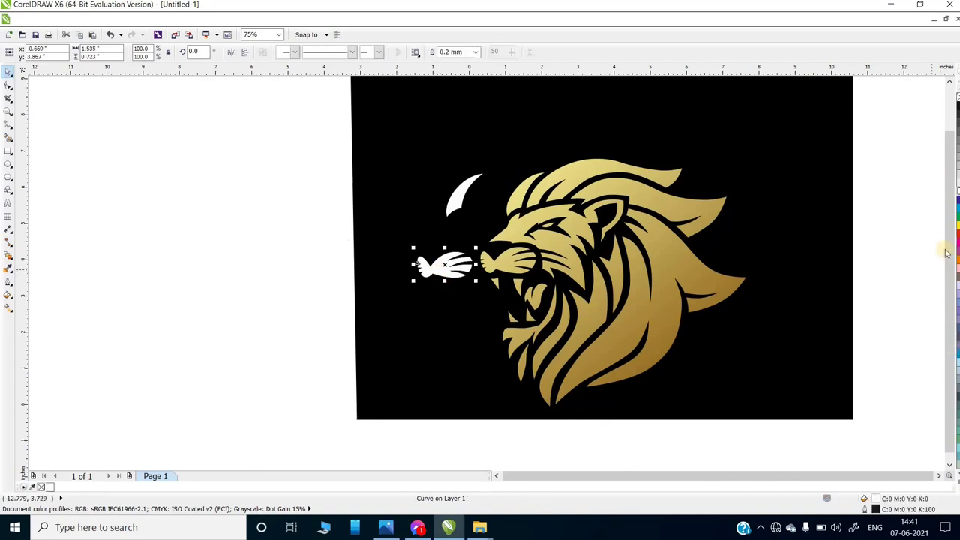
- Fill the hand shape with yellow and deselect the lion bitmap
left_click(956, 224)
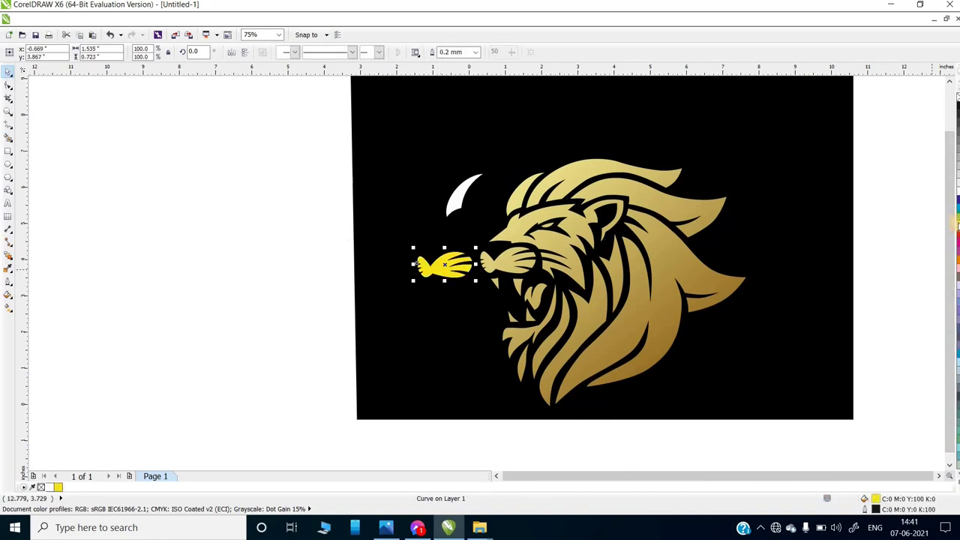
left_click(486, 267)
scroll(232, 207, "up", 2)
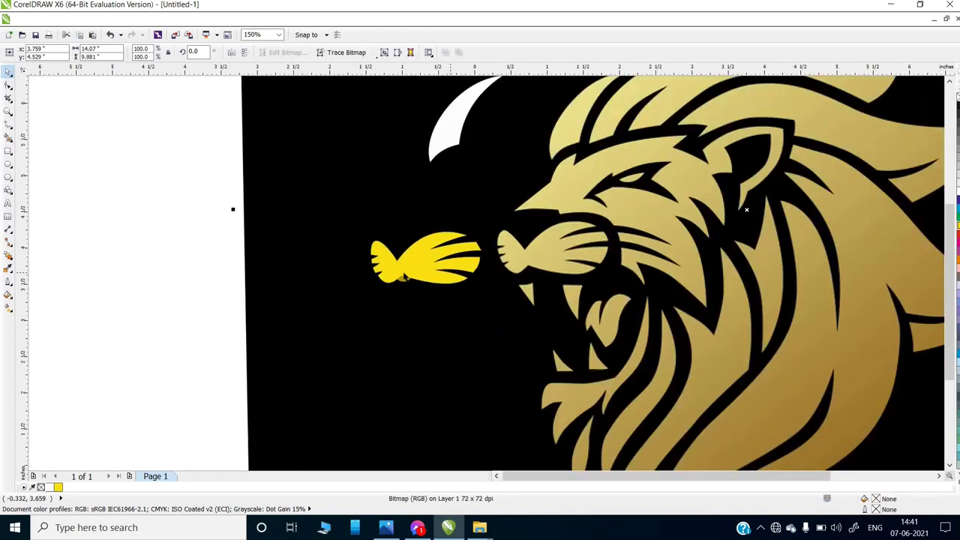
scroll(278, 279, "up", 2)
scroll(278, 279, "down", 3)
left_click(757, 257)
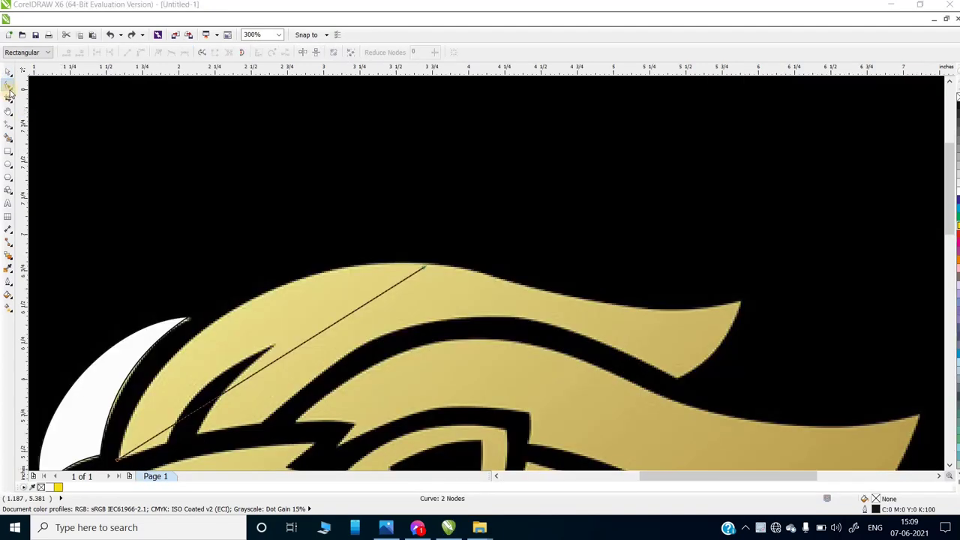
- Bend the straight line into an arc along the mane's top edge
scroll(323, 368, "up", 2)
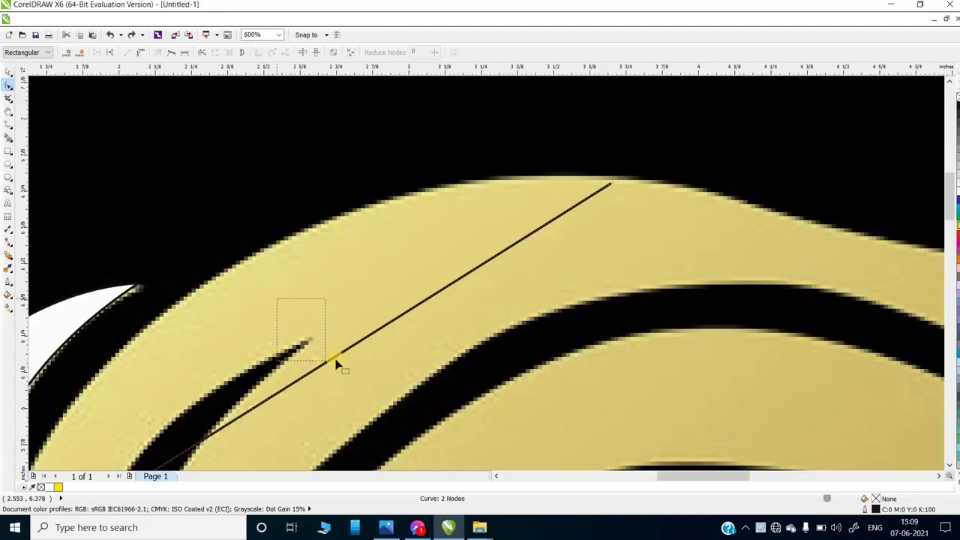
scroll(428, 267, "down", 2)
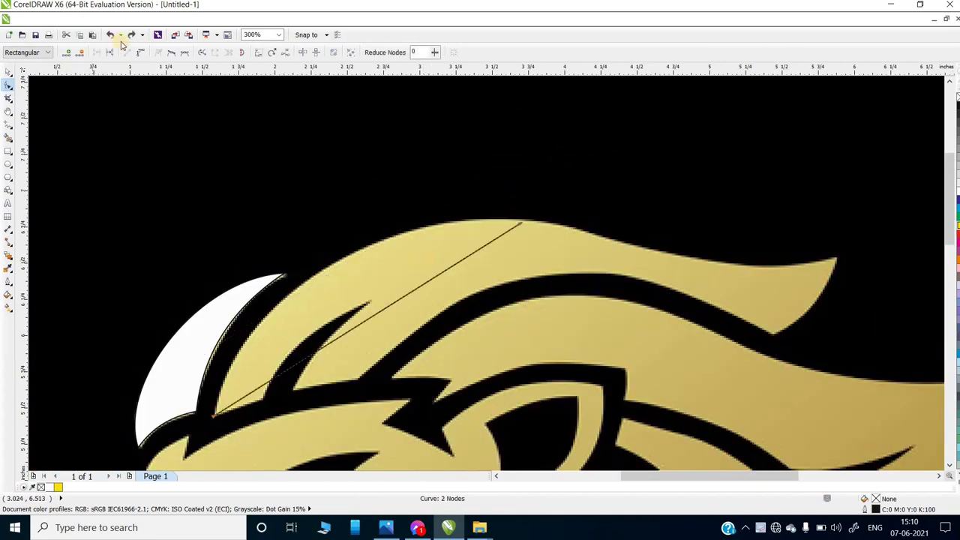
scroll(324, 270, "up", 2)
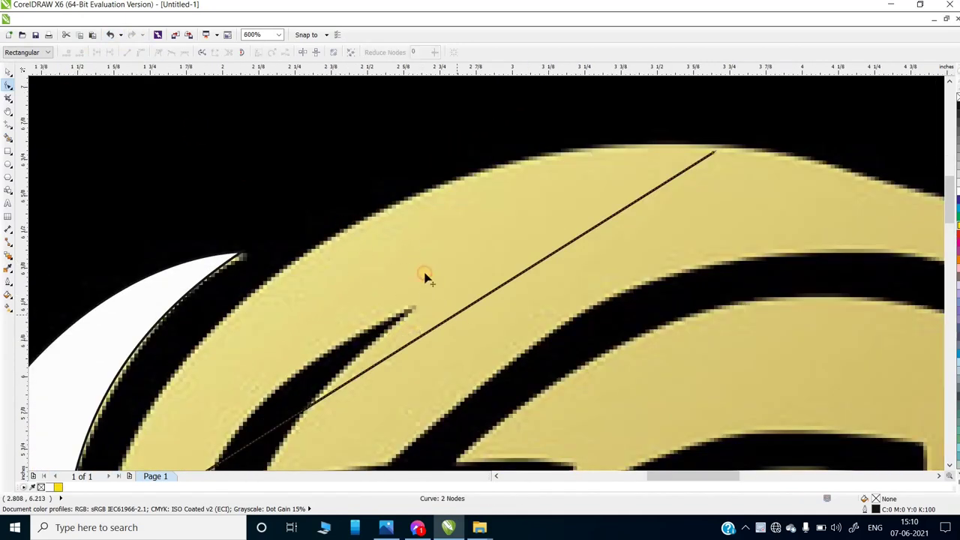
left_click_drag(459, 313, 364, 215)
scroll(310, 319, "down", 2)
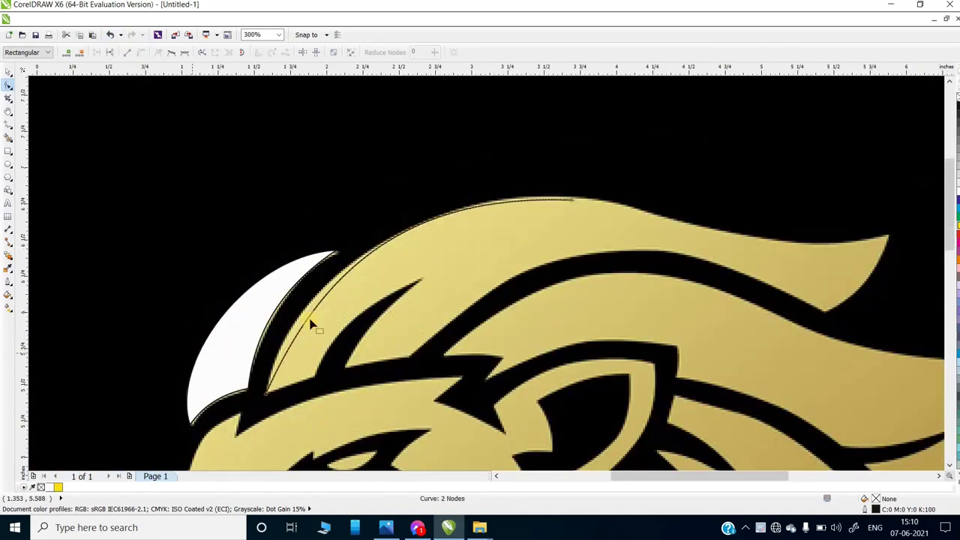
scroll(311, 293, "up", 1)
left_click_drag(278, 283, 258, 305)
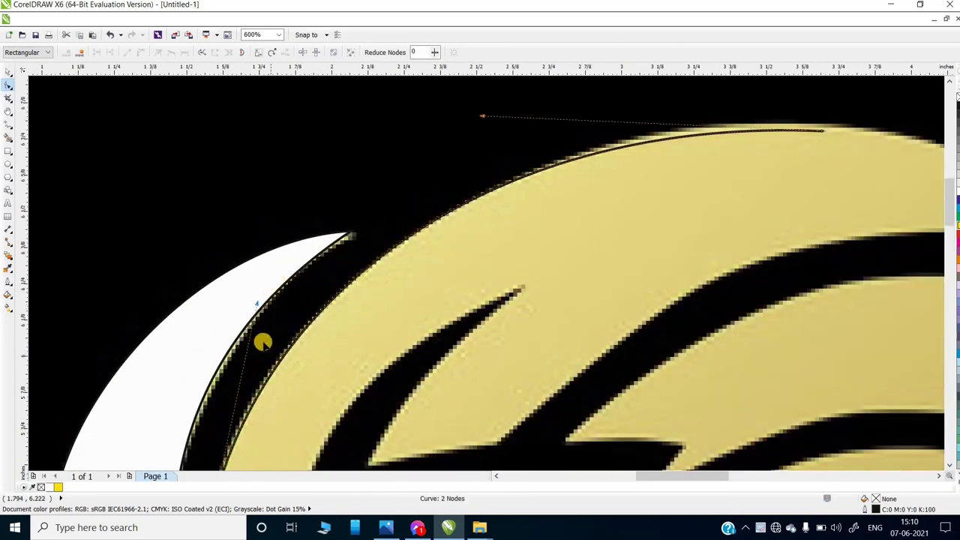
scroll(262, 338, "down", 1)
scroll(277, 255, "up", 1)
scroll(407, 275, "down", 1)
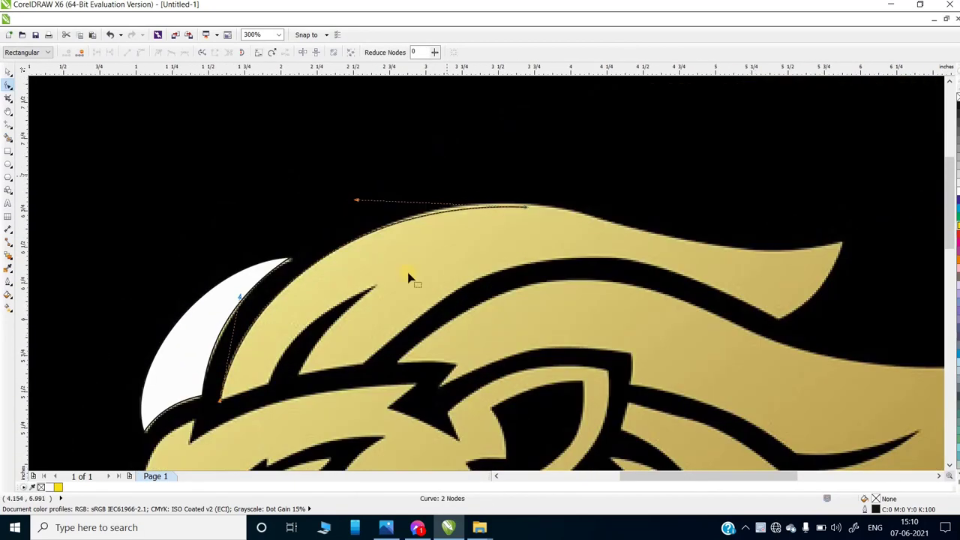
scroll(643, 268, "up", 1)
scroll(617, 217, "up", 1)
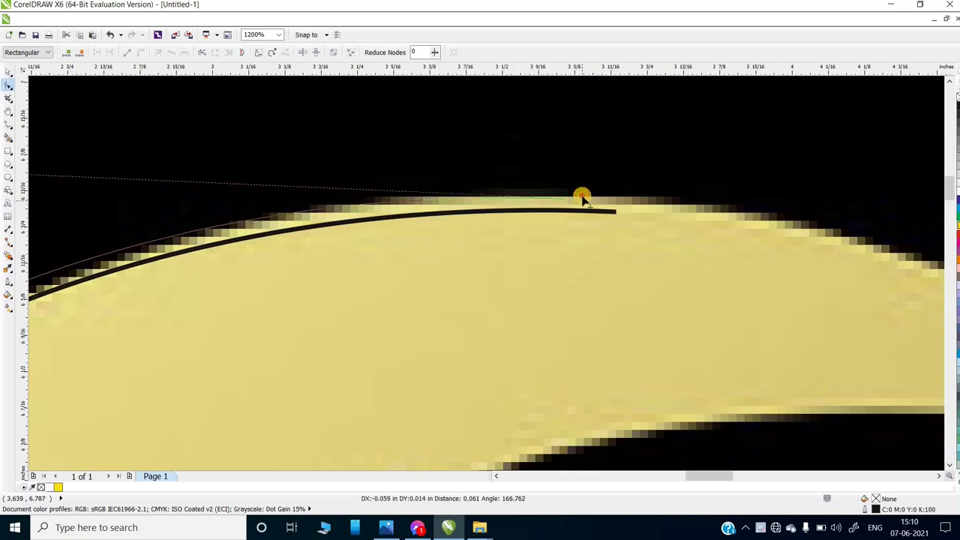
- Fine-tune the arc's handles to match the pixel edge beside the white crescent
left_click_drag(598, 213, 615, 221)
scroll(225, 253, "down", 1)
scroll(332, 174, "up", 1)
mouse_move(331, 174)
left_mouse_down()
mouse_move(364, 205)
mouse_move(488, 197)
left_mouse_up()
scroll(450, 201, "down", 1)
scroll(222, 298, "down", 1)
scroll(317, 306, "up", 1)
scroll(311, 309, "up", 1)
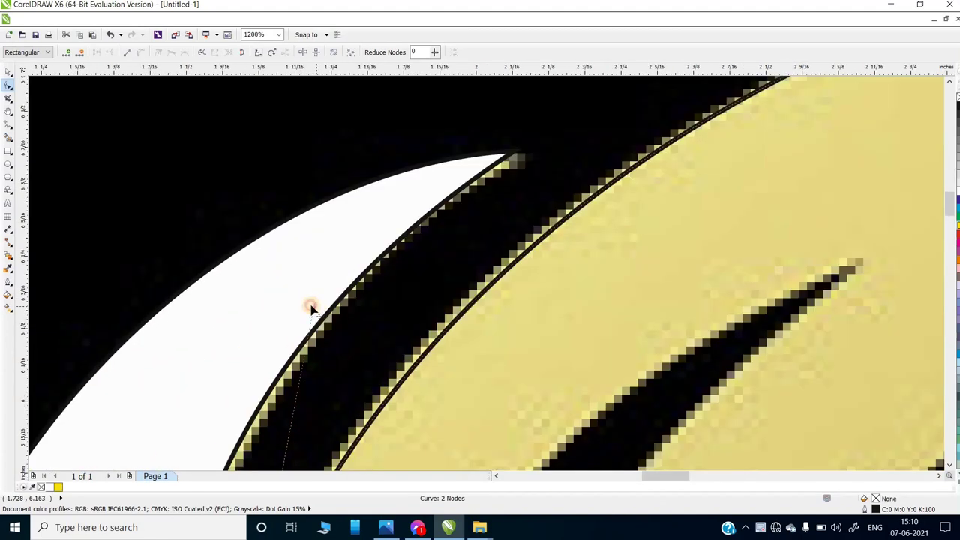
left_click_drag(311, 307, 257, 281)
scroll(300, 304, "up", 1)
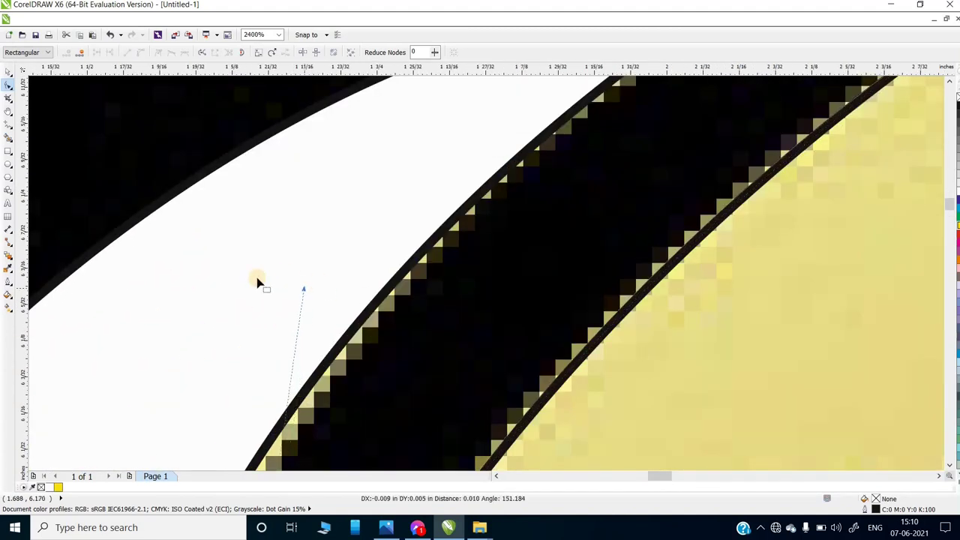
scroll(258, 281, "down", 2)
scroll(332, 279, "down", 1)
- Draw a line from partway along the mane's top out to the mane tip
left_click(10, 127)
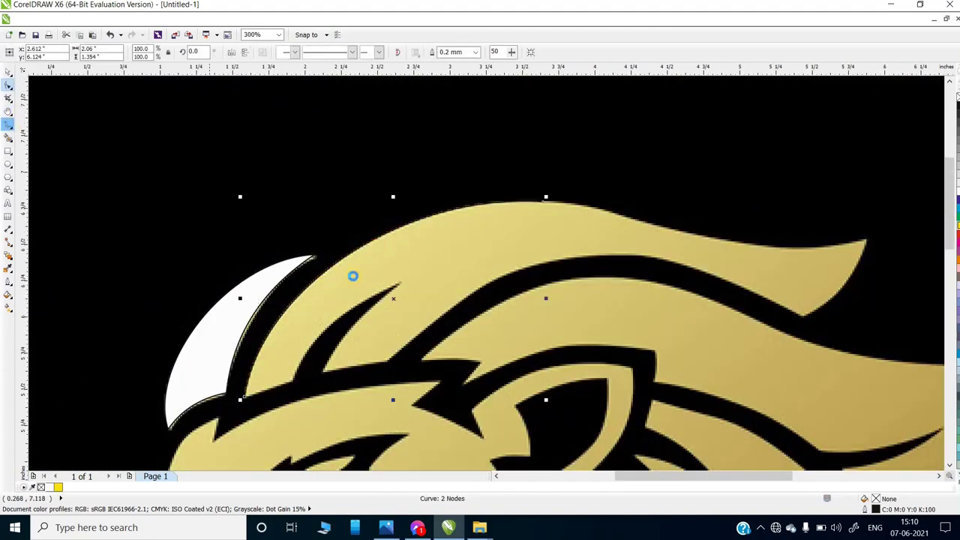
scroll(445, 229, "down", 1)
scroll(446, 230, "up", 2)
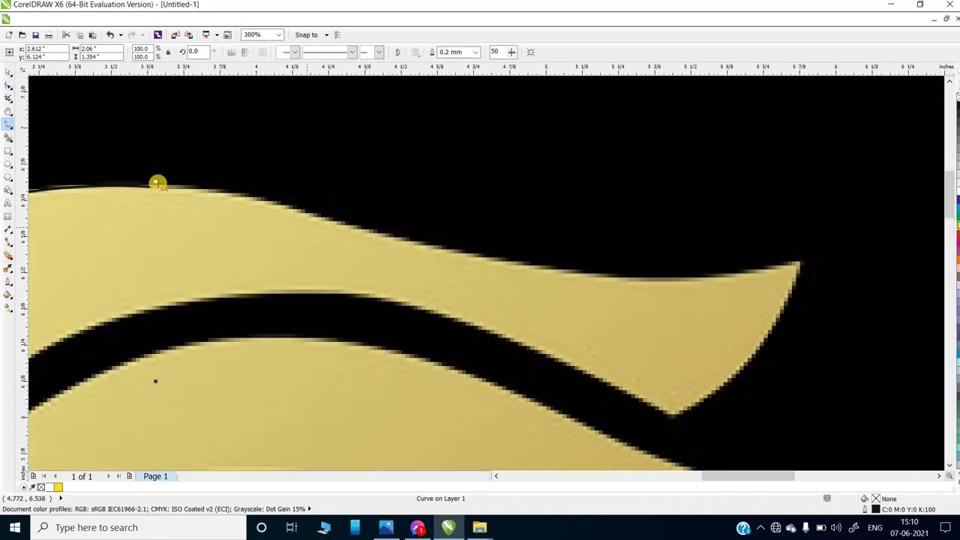
left_click(433, 246)
left_click(801, 266)
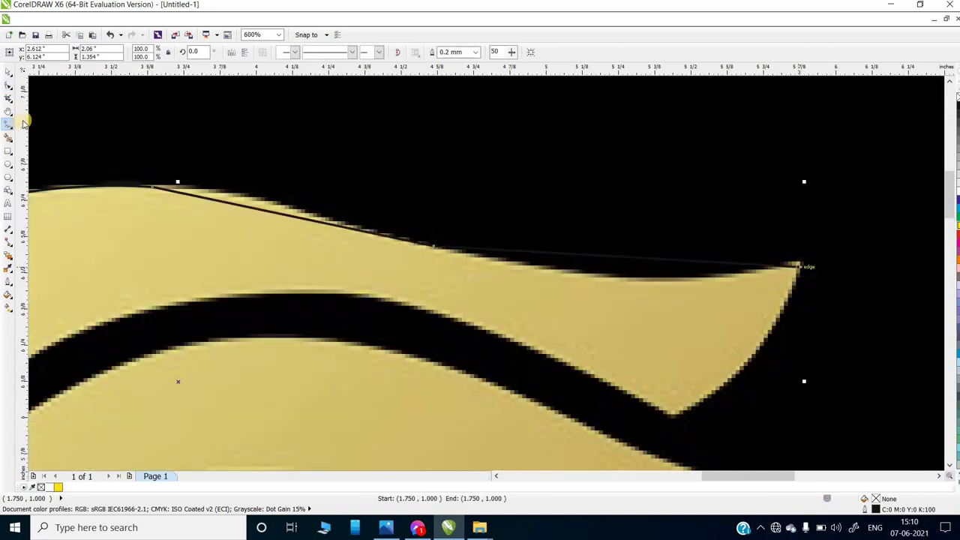
- Bend the new segment onto the mane's top edge
key("F10")
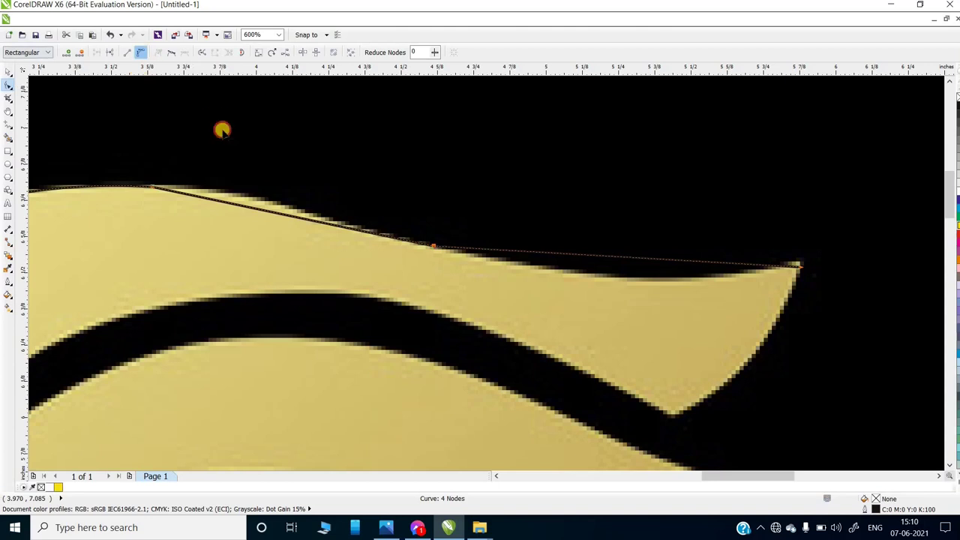
scroll(257, 200, "up", 1)
left_click_drag(261, 184, 268, 181)
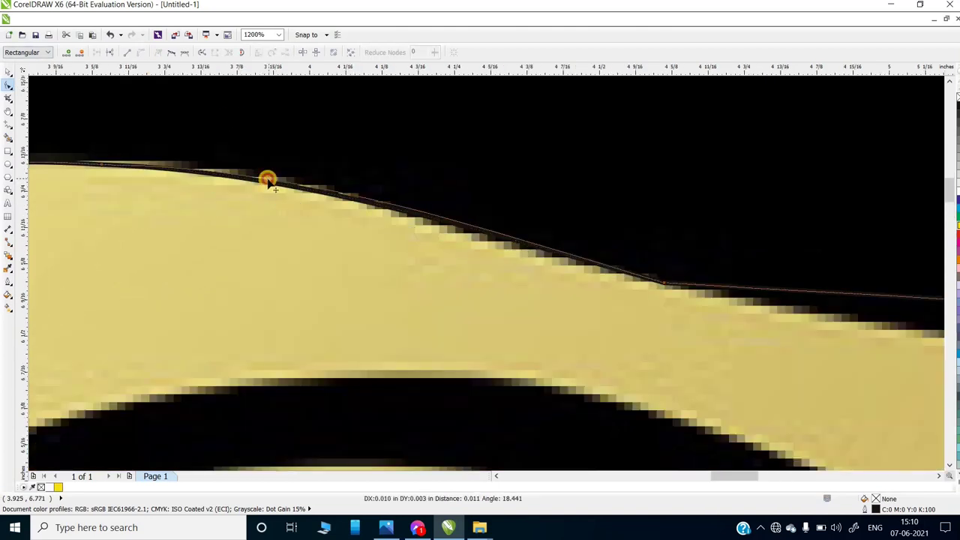
left_click_drag(672, 280, 672, 306)
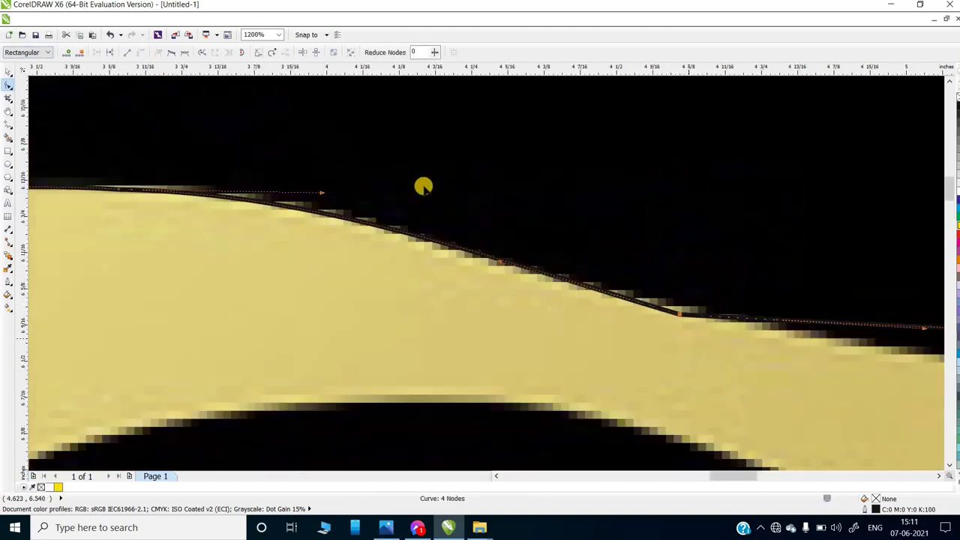
scroll(369, 175, "up", 1)
left_click_drag(353, 183, 360, 188)
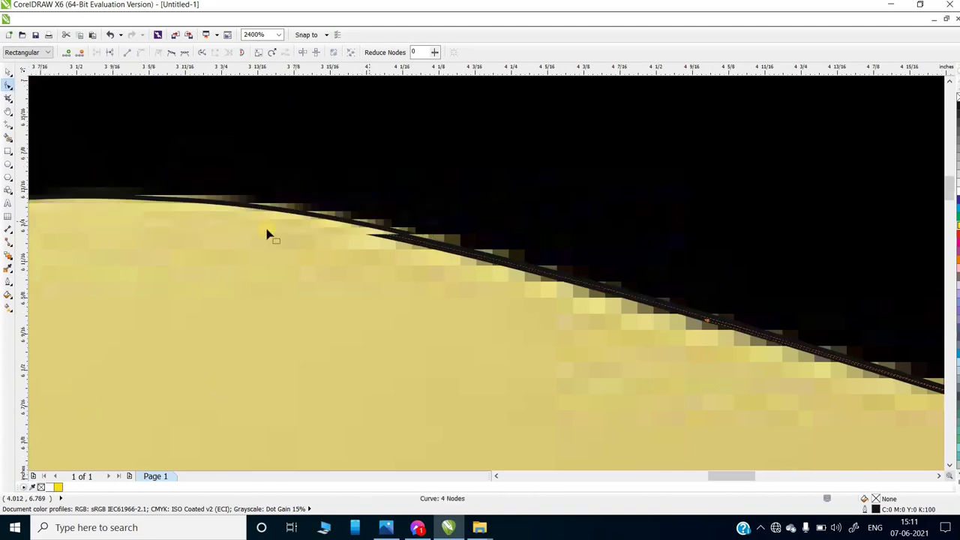
- Curve the segment toward the mane tip and smooth its middle section
scroll(787, 315, "down", 2)
scroll(648, 258, "up", 1)
left_click_drag(649, 257, 658, 295)
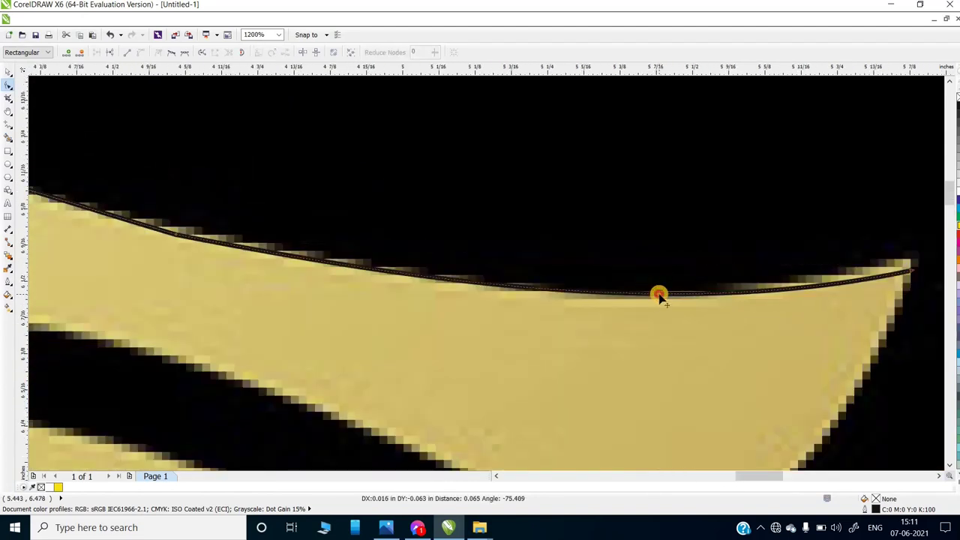
scroll(856, 264, "up", 1)
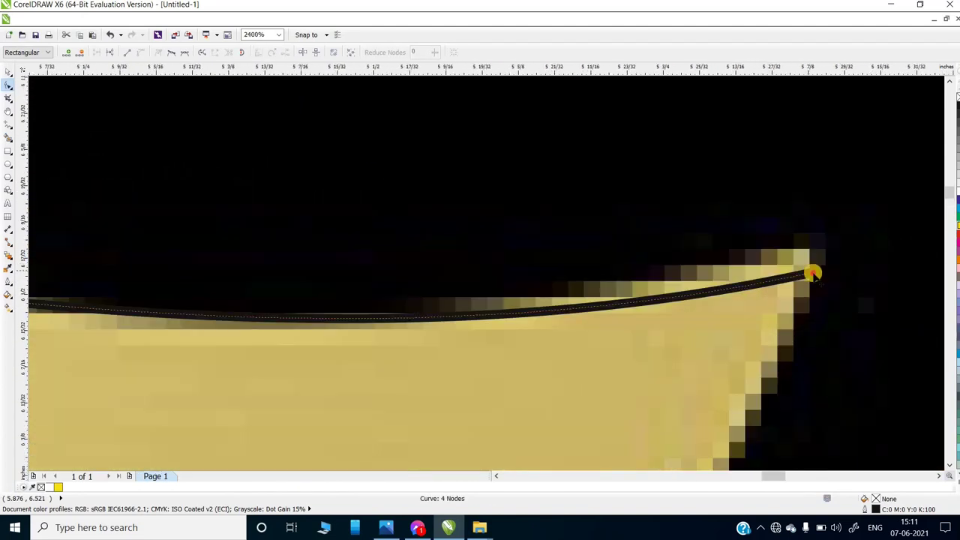
scroll(777, 272, "down", 1)
scroll(547, 317, "up", 1)
left_click_drag(718, 228, 720, 236)
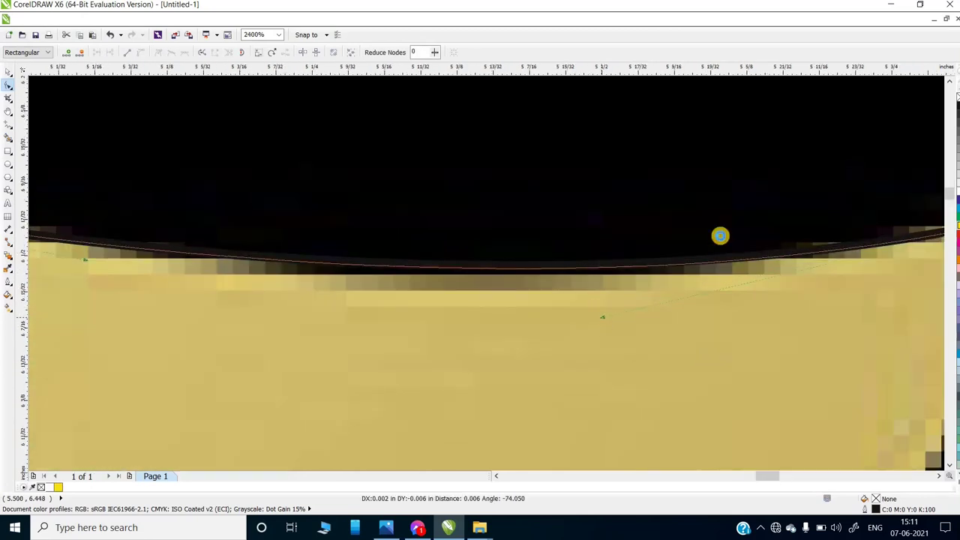
scroll(720, 235, "down", 2)
- Run straight segments from the mane tip back left along the lock's underside
key("F5")
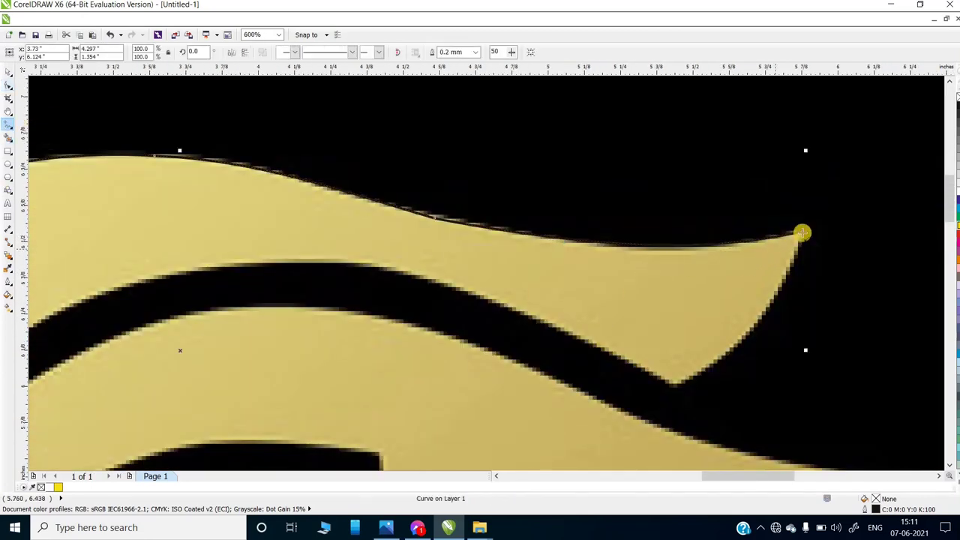
left_click(801, 232)
left_click(674, 381)
scroll(675, 381, "down", 1)
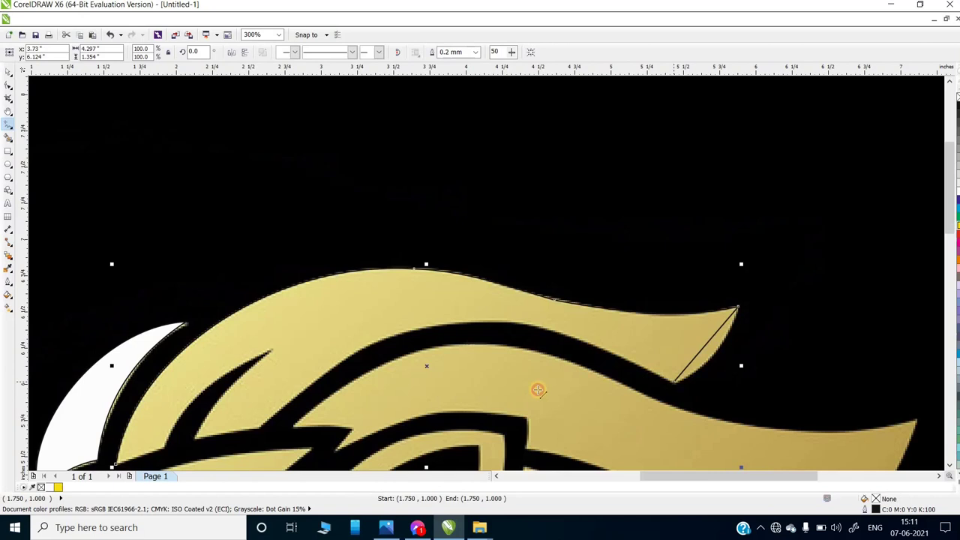
left_click(390, 334)
left_click(196, 437)
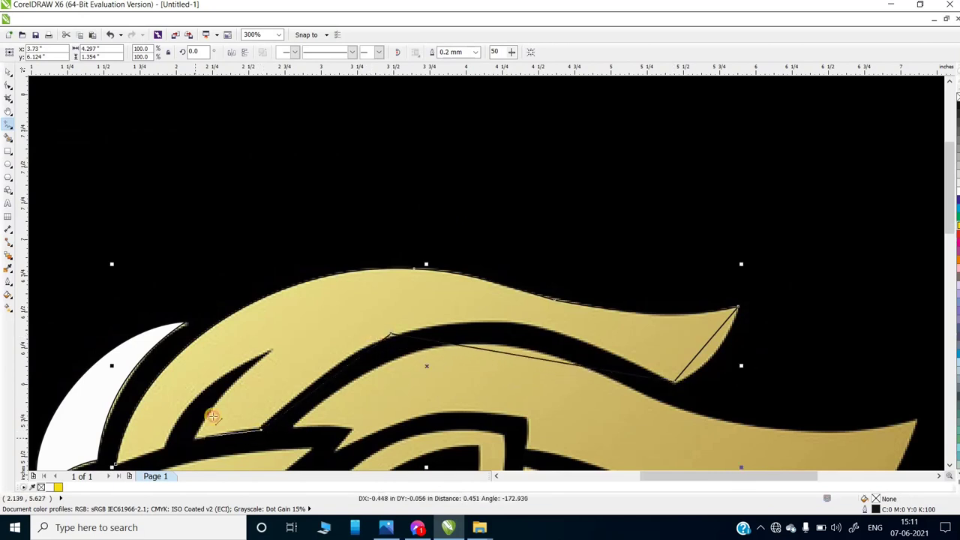
left_click(271, 351)
left_click(164, 444)
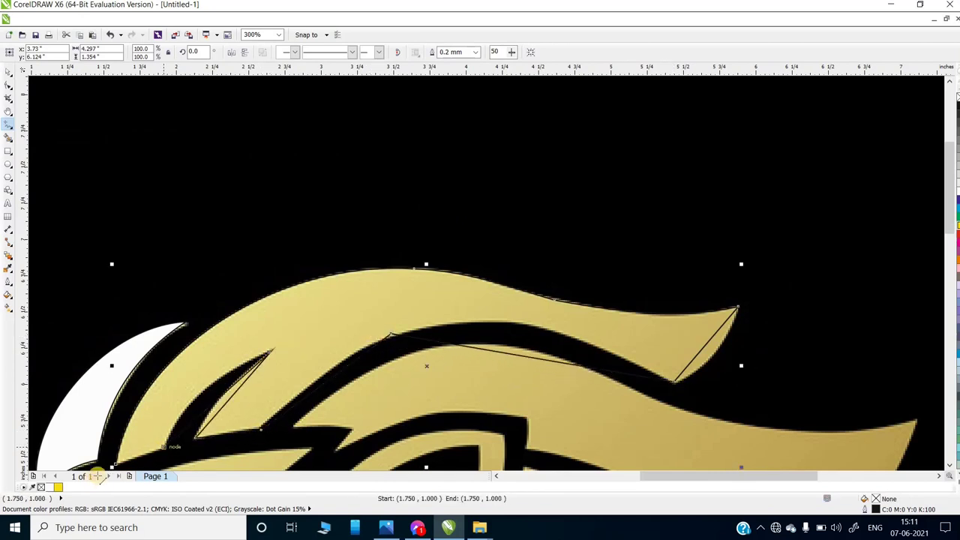
scroll(128, 431, "down", 1)
left_click(9, 84)
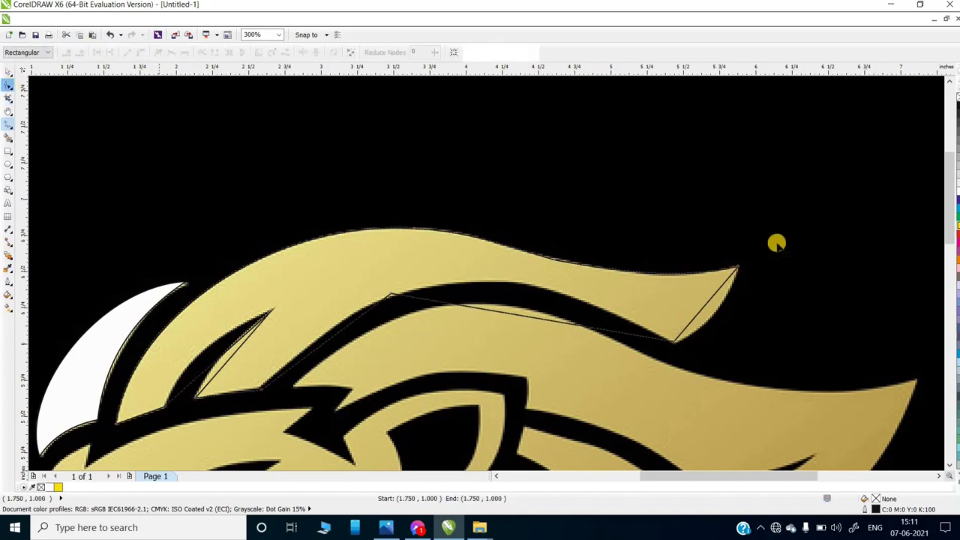
- Curve the outline's lower straight segments toward the mane tip along the black band's edge
scroll(712, 308, "up", 2)
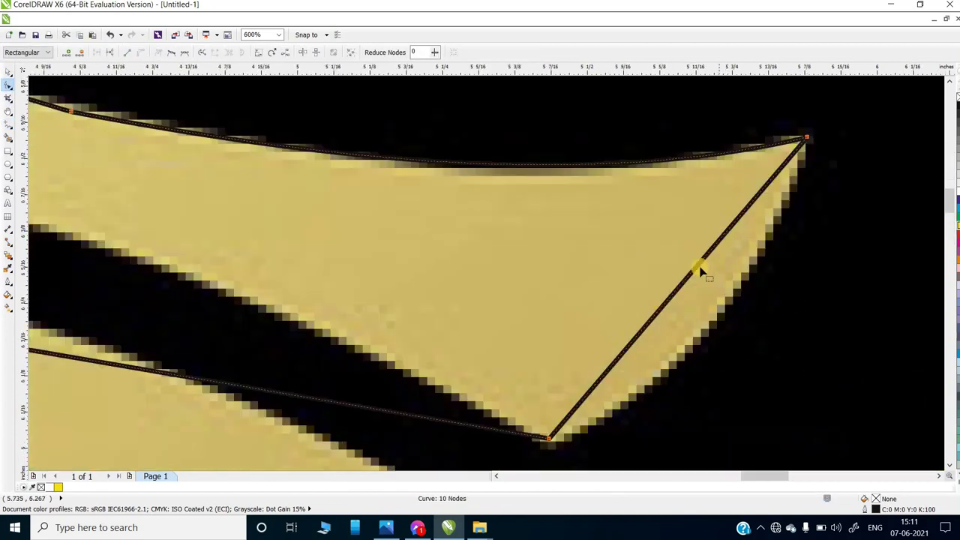
mouse_move(700, 268)
left_mouse_down()
mouse_move(728, 306)
mouse_move(595, 398)
left_mouse_up()
scroll(702, 328, "down", 1)
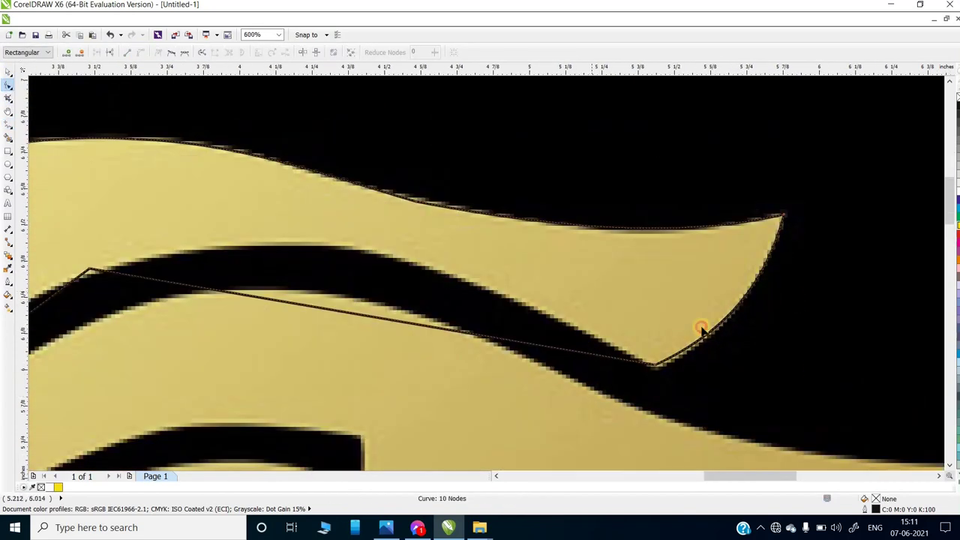
left_click(466, 330)
left_click_drag(459, 231, 493, 332)
scroll(450, 352, "down", 1)
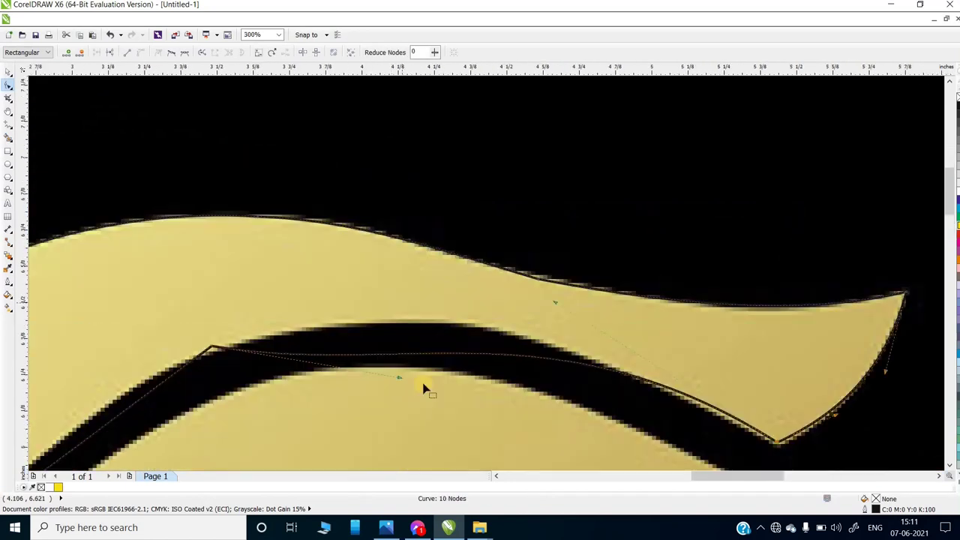
left_click_drag(400, 382, 426, 312)
scroll(333, 338, "up", 1)
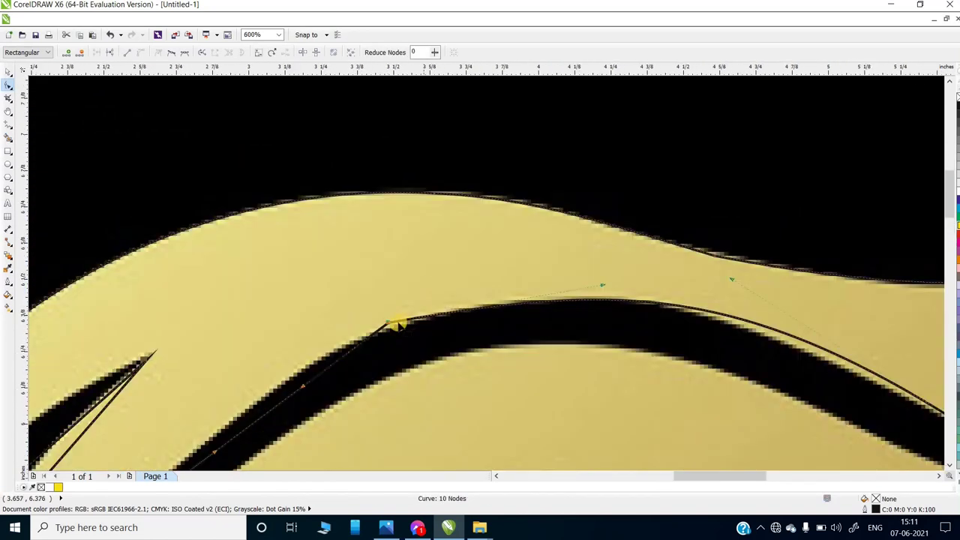
left_click_drag(372, 332, 568, 305)
- Move a node onto the band edge and refine how the curve bends along the band
scroll(530, 332, "right", 2)
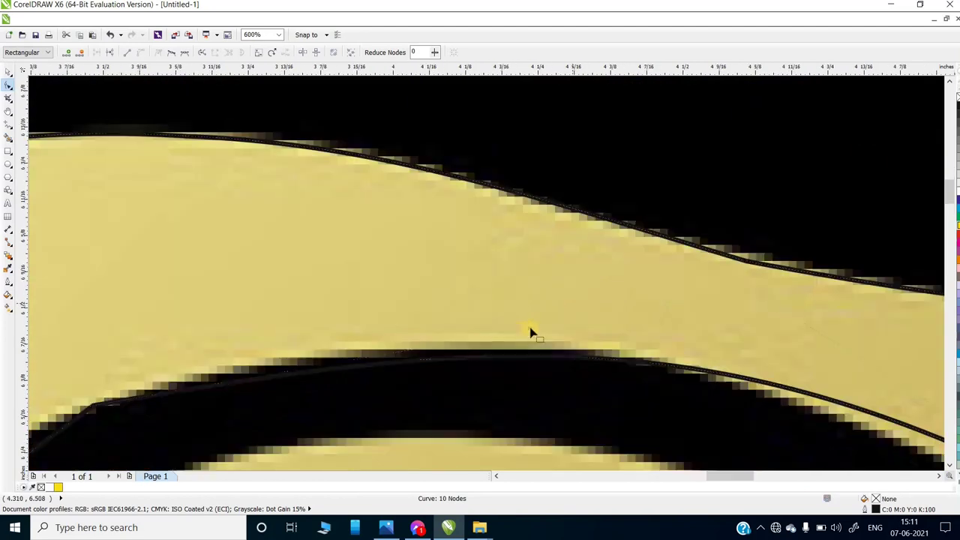
scroll(340, 318, "down", 1)
scroll(552, 272, "up", 1)
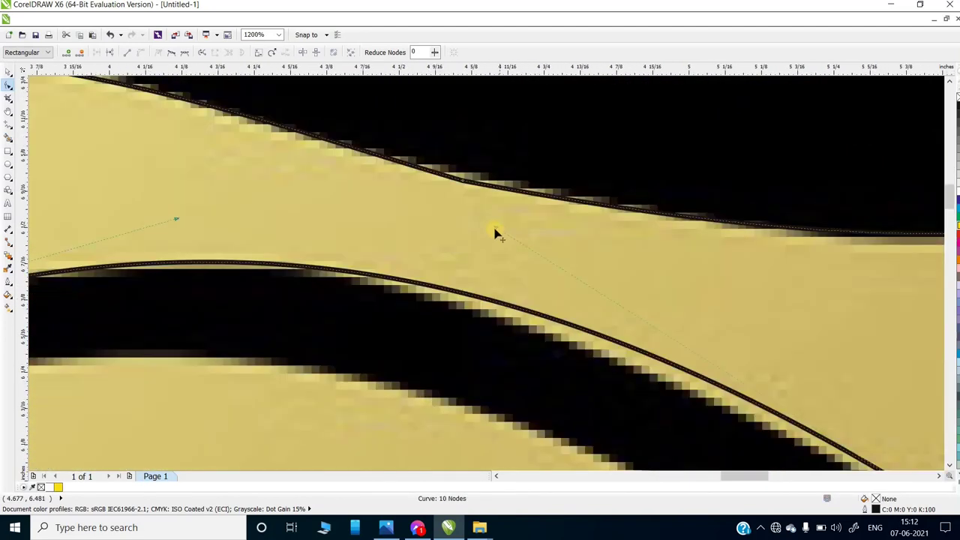
left_click_drag(486, 273, 617, 242)
scroll(387, 235, "down", 1)
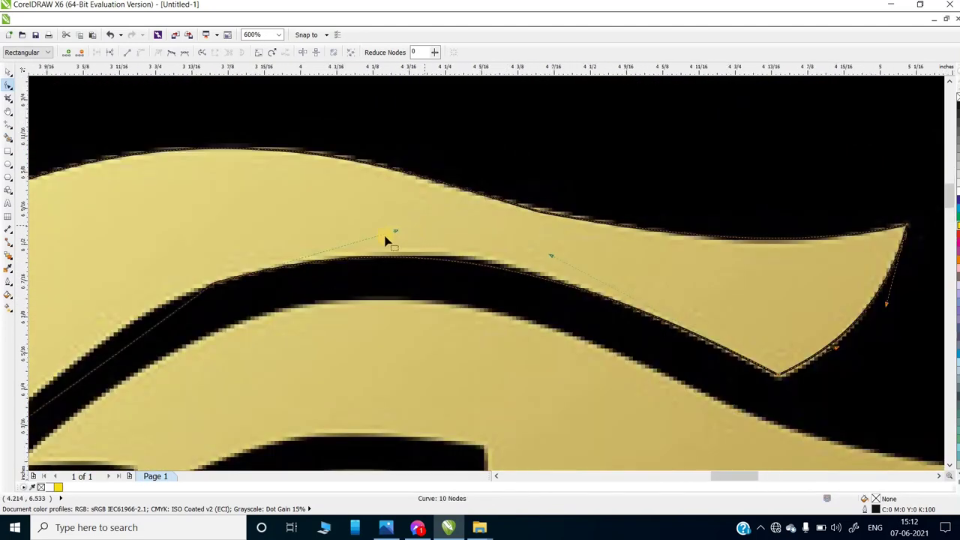
scroll(371, 238, "up", 1)
left_click_drag(370, 239, 660, 188)
scroll(450, 293, "down", 1)
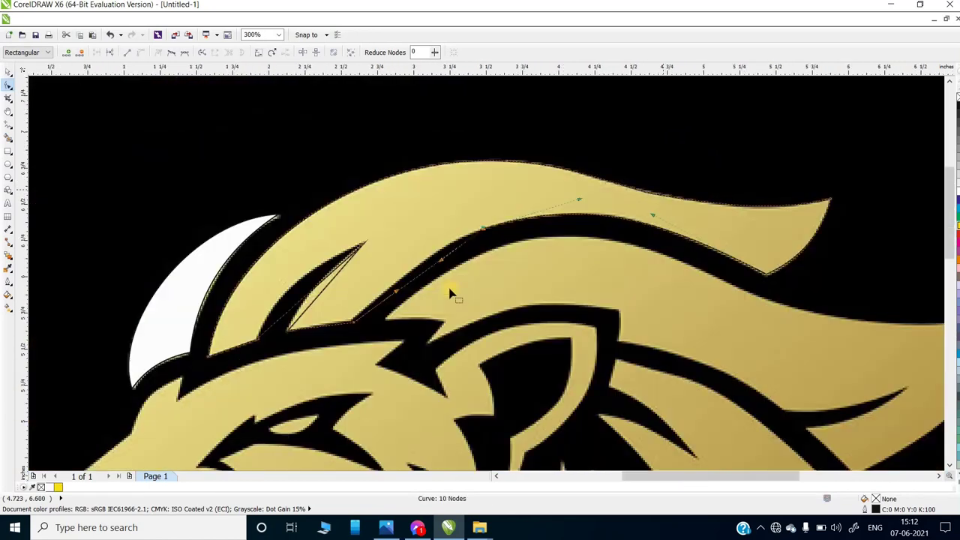
scroll(422, 243, "down", 1)
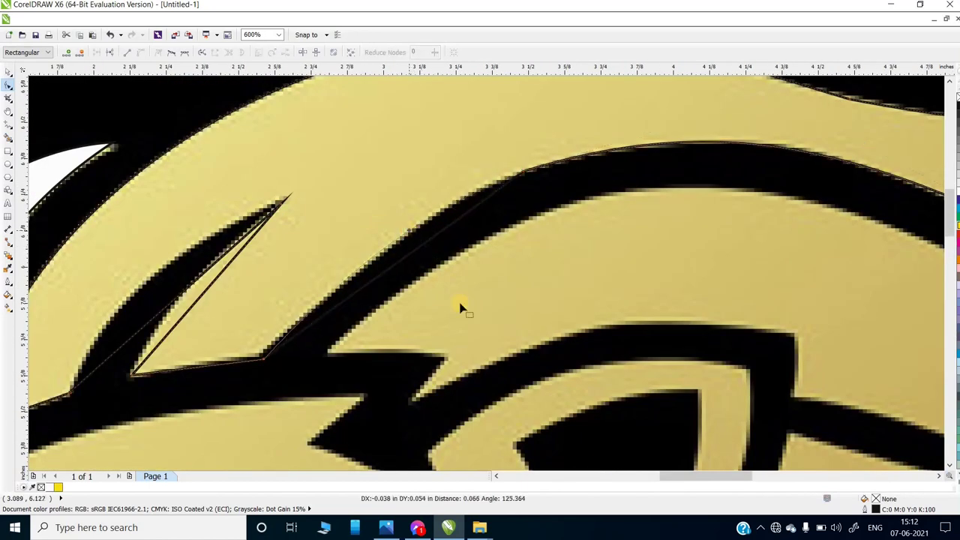
scroll(285, 423, "down", 2)
scroll(311, 360, "up", 2)
scroll(304, 352, "up", 1)
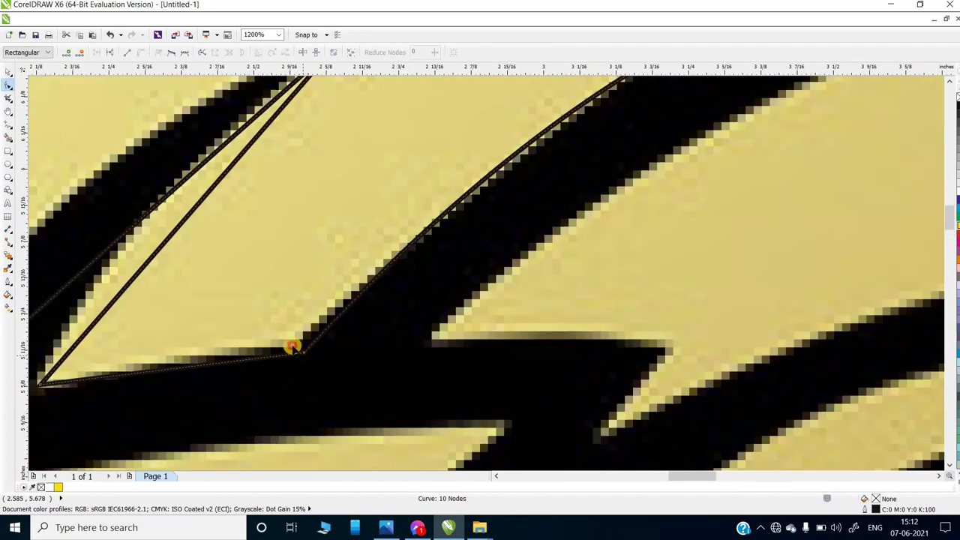
- Place a node on the band's corner and bend the remaining straight segments onto the black edge
left_click_drag(303, 352, 290, 343)
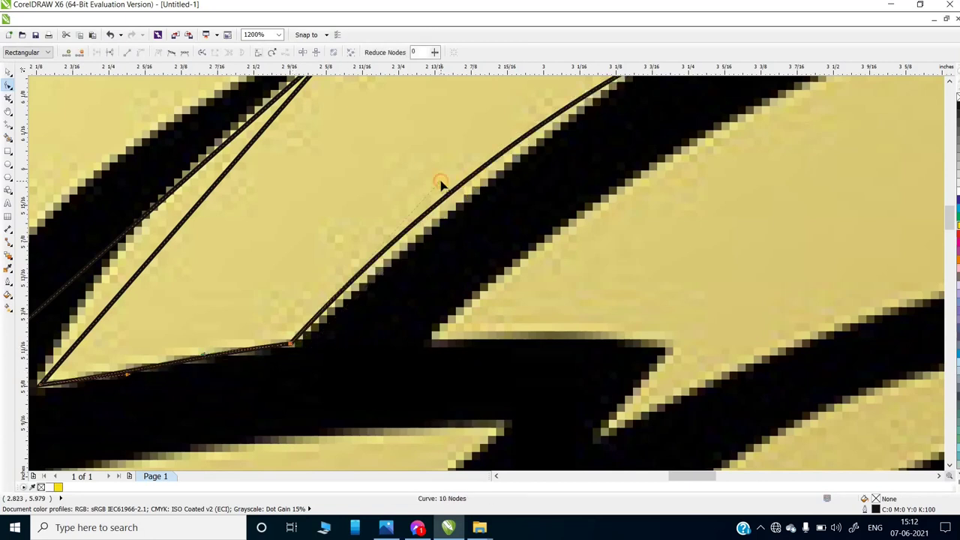
left_click_drag(441, 184, 453, 210)
scroll(417, 253, "down", 1)
scroll(363, 279, "up", 1)
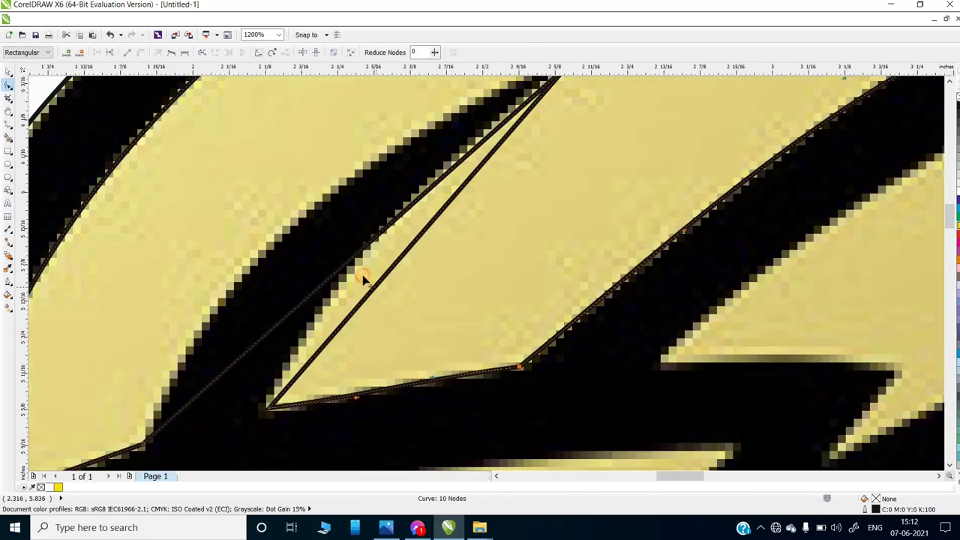
left_click_drag(353, 267, 443, 347)
scroll(413, 356, "down", 1)
scroll(416, 357, "up", 1)
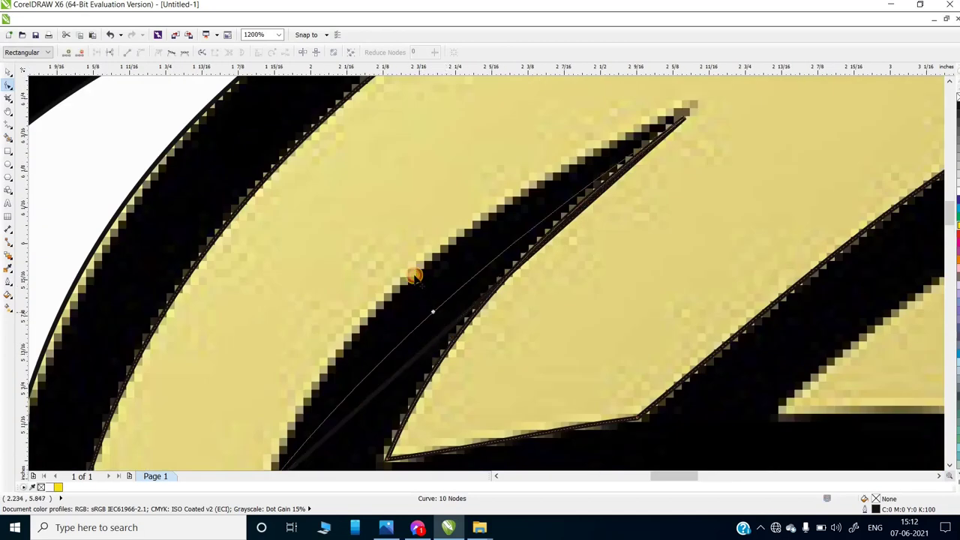
left_click_drag(446, 332, 415, 277)
scroll(552, 210, "down", 1)
scroll(552, 210, "up", 2)
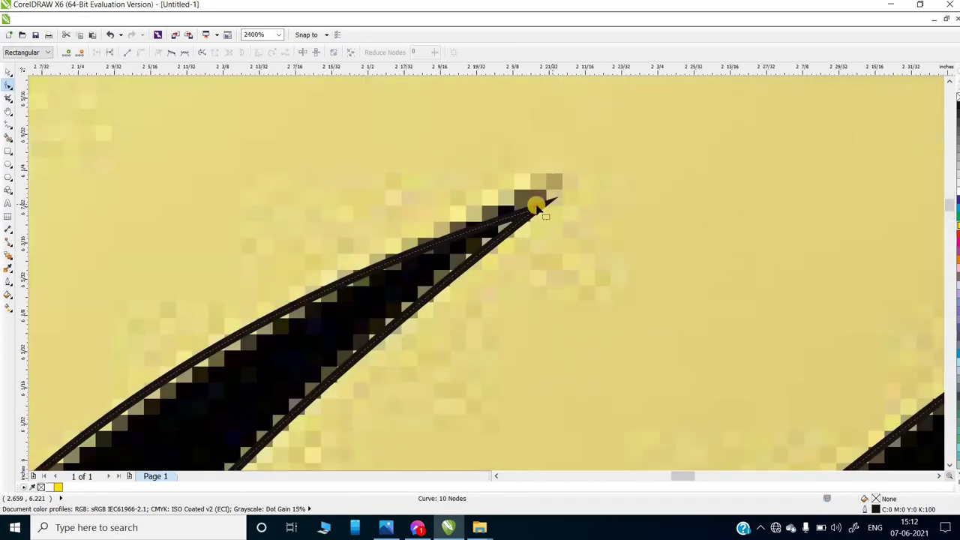
- Adjust the node at the strand's pointed tip and check the fitted 10-node outline
left_click(541, 193)
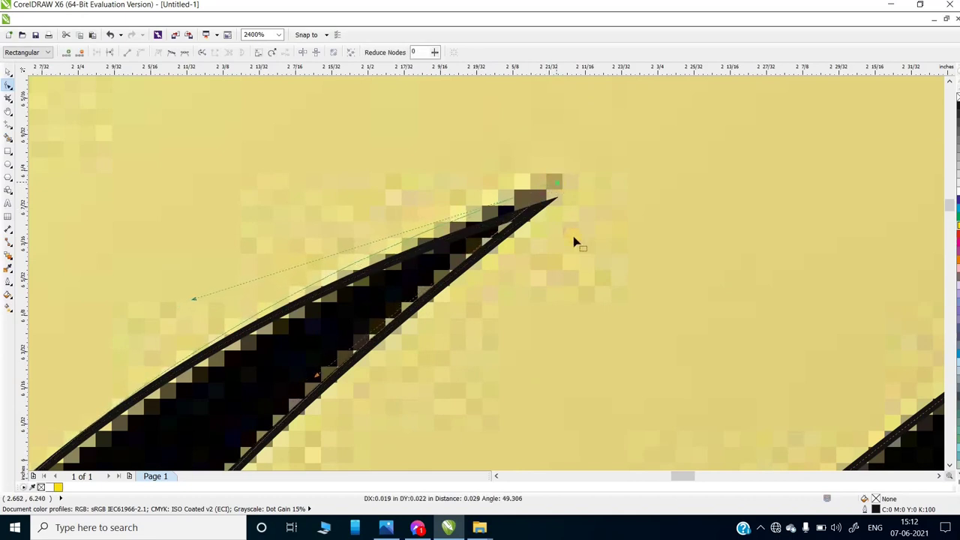
scroll(404, 269, "down", 1)
scroll(416, 251, "up", 1)
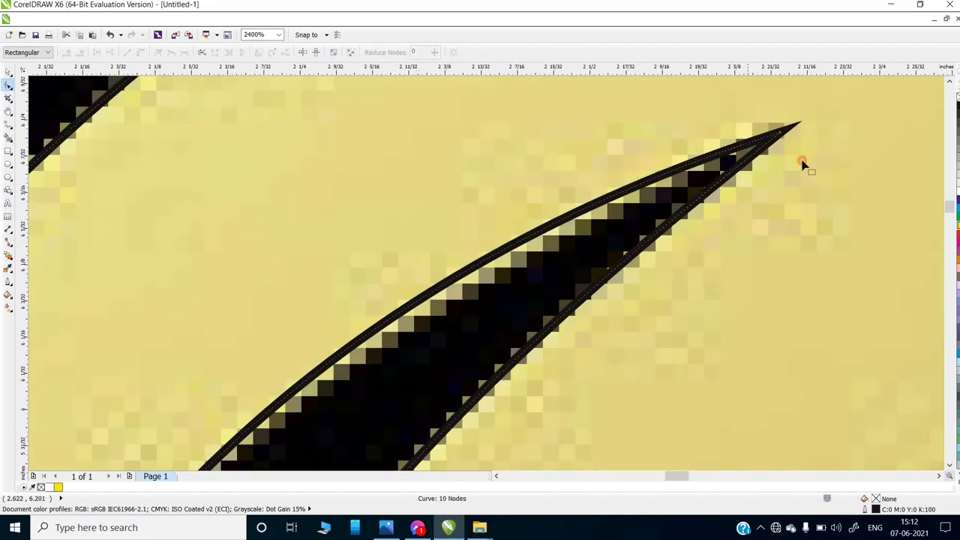
left_click(781, 134)
left_click(671, 192)
left_click(600, 234)
scroll(600, 234, "down", 1)
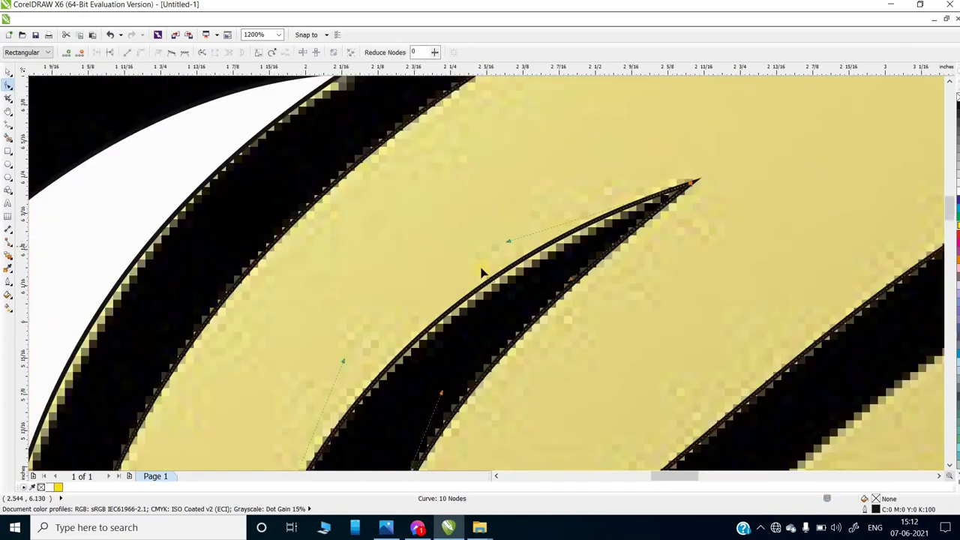
scroll(493, 268, "up", 1)
scroll(540, 236, "down", 1)
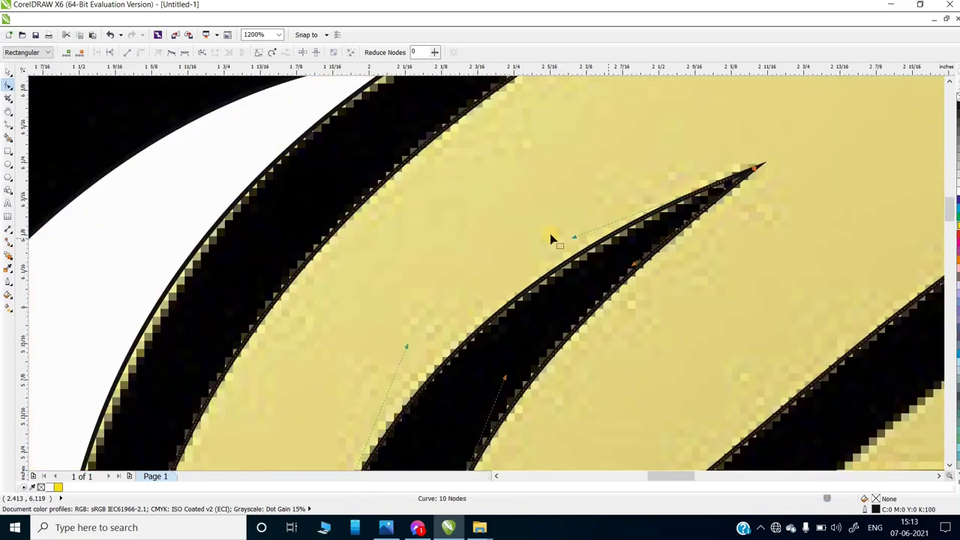
scroll(439, 402, "down", 1)
scroll(427, 405, "up", 1)
scroll(518, 242, "down", 2)
scroll(518, 243, "down", 1)
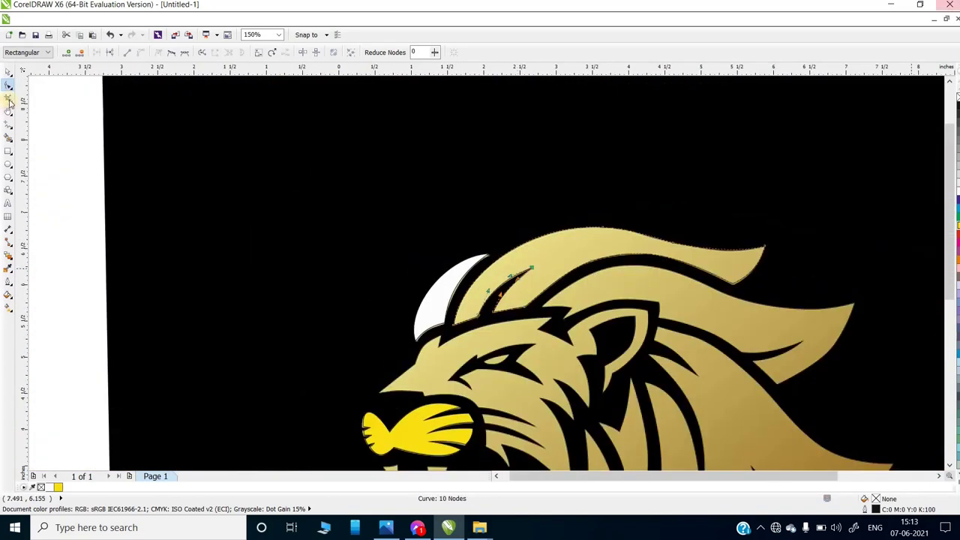
- Draw a straight-line path from the band's corner out to the strand's tip and down its lower edge
left_click(9, 75)
left_click(86, 188)
key("F5")
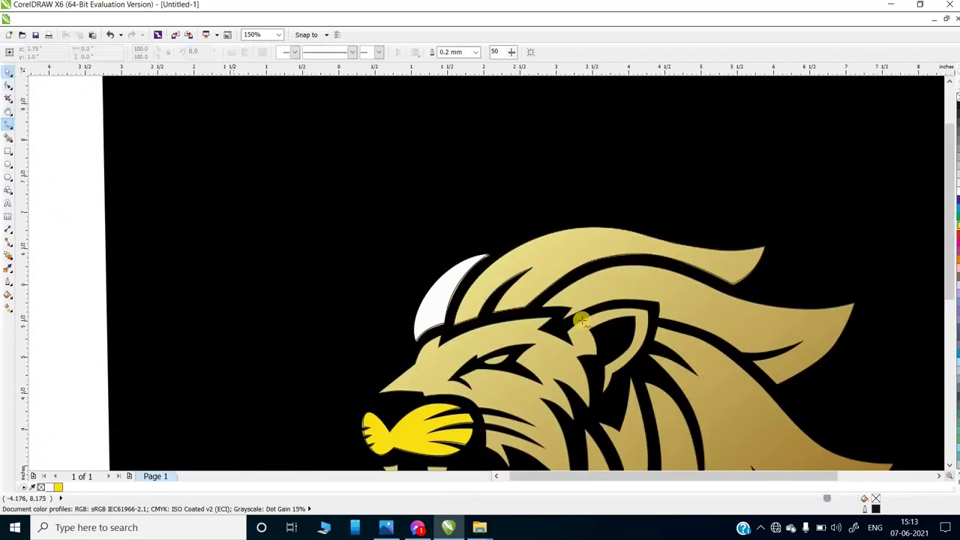
scroll(376, 275, "right", 3)
scroll(305, 277, "up", 1)
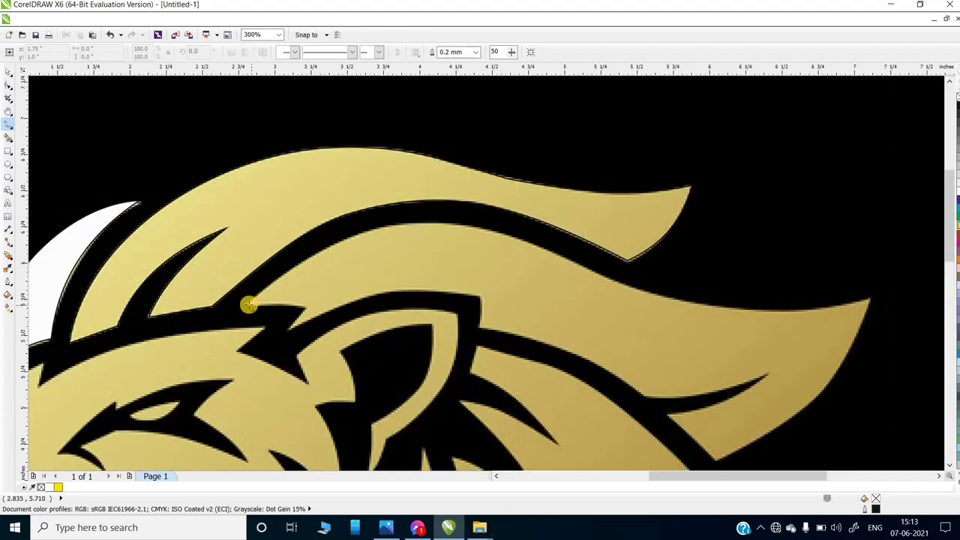
double_click(557, 236)
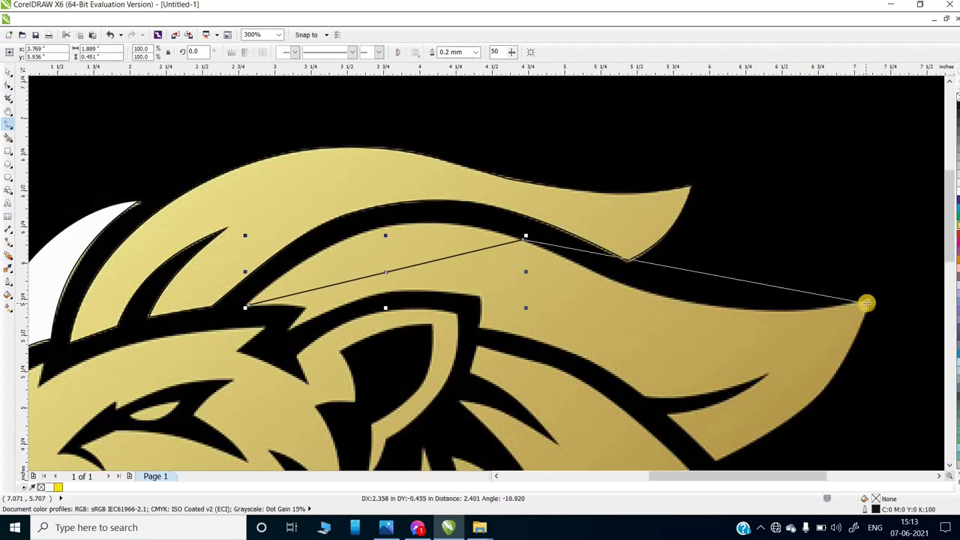
left_click(868, 303)
left_click(718, 458)
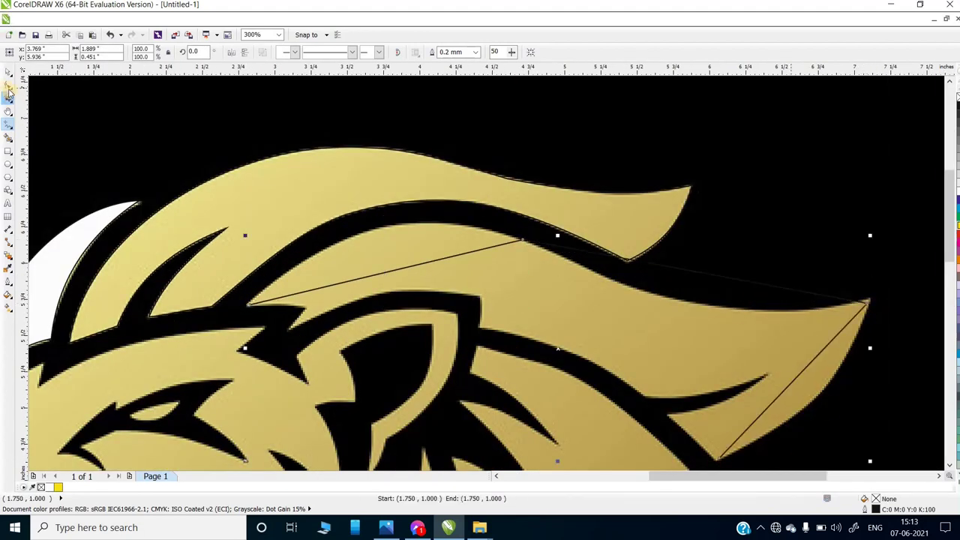
left_click(8, 87)
scroll(257, 210, "down", 1)
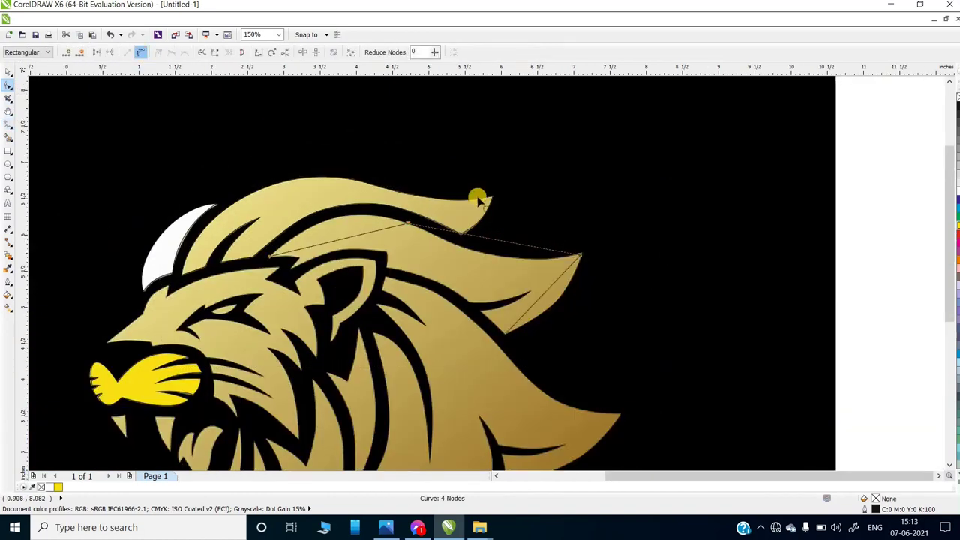
- Bend the new path's straight segments along the black band's lower edge
scroll(326, 237, "up", 1)
scroll(407, 293, "up", 1)
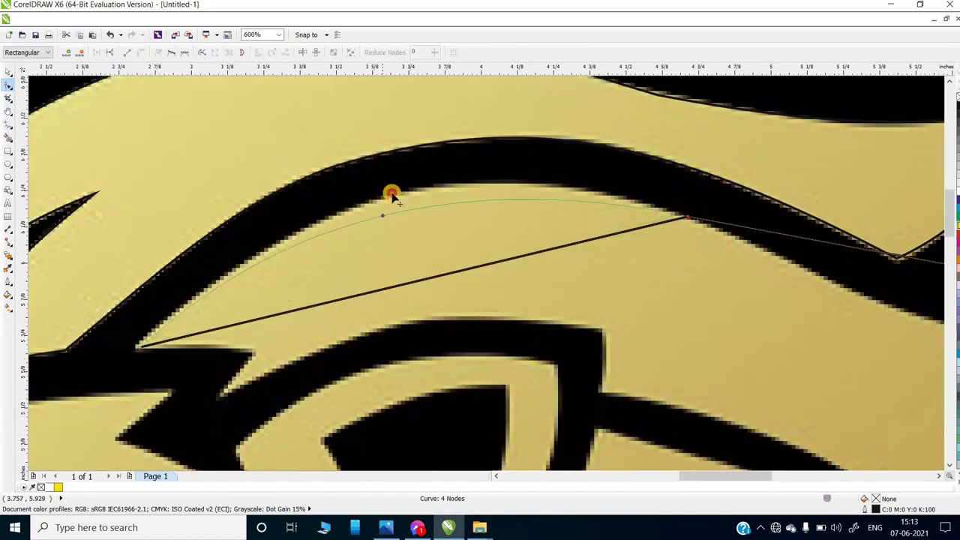
left_click_drag(391, 197, 396, 194)
scroll(225, 247, "up", 1)
scroll(223, 263, "up", 1)
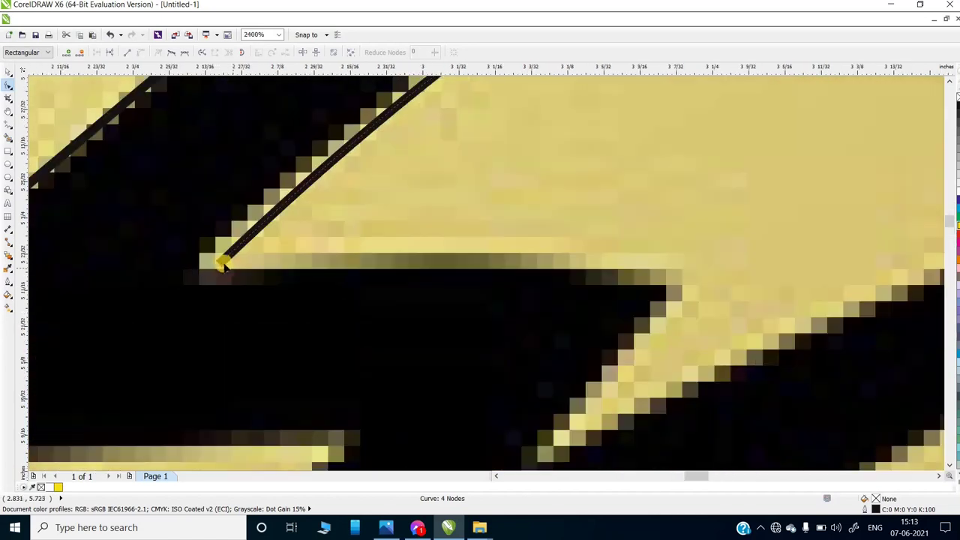
scroll(135, 353, "down", 1)
scroll(279, 231, "down", 2)
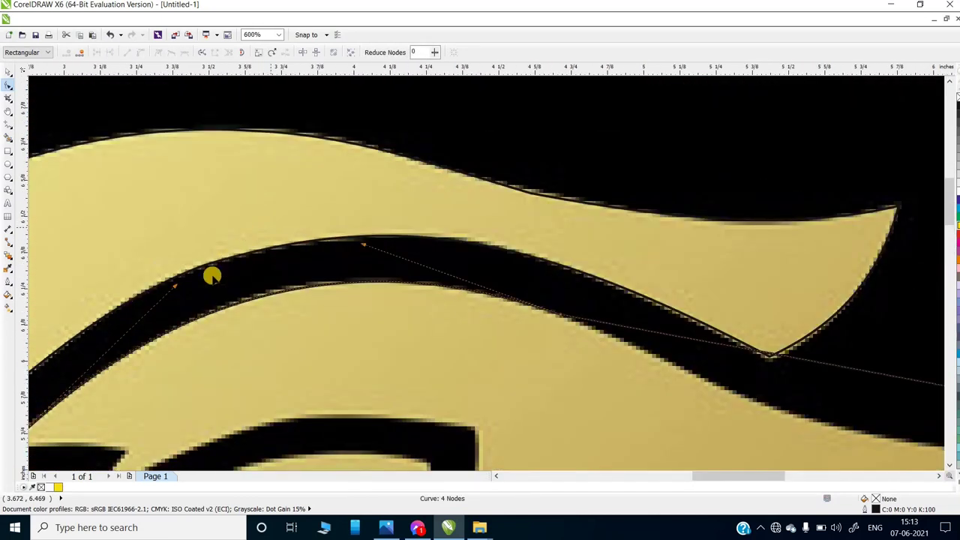
scroll(166, 290, "up", 1)
scroll(739, 350, "down", 3)
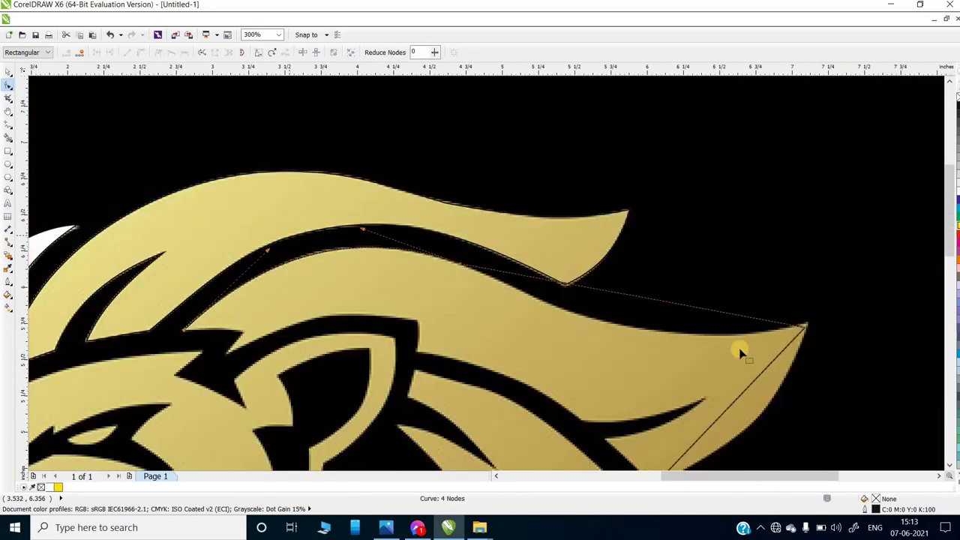
scroll(588, 277, "up", 1)
left_click_drag(579, 304, 569, 328)
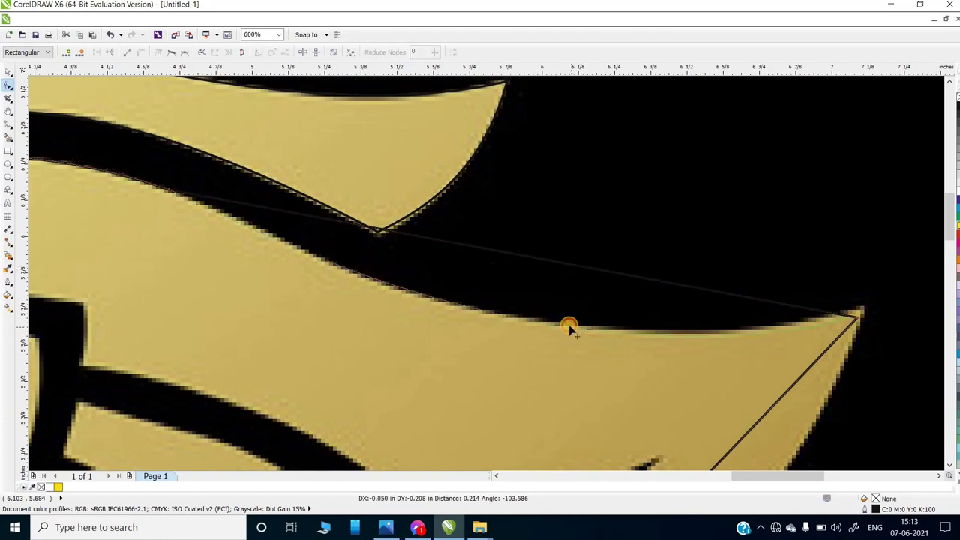
left_click_drag(623, 283, 621, 287)
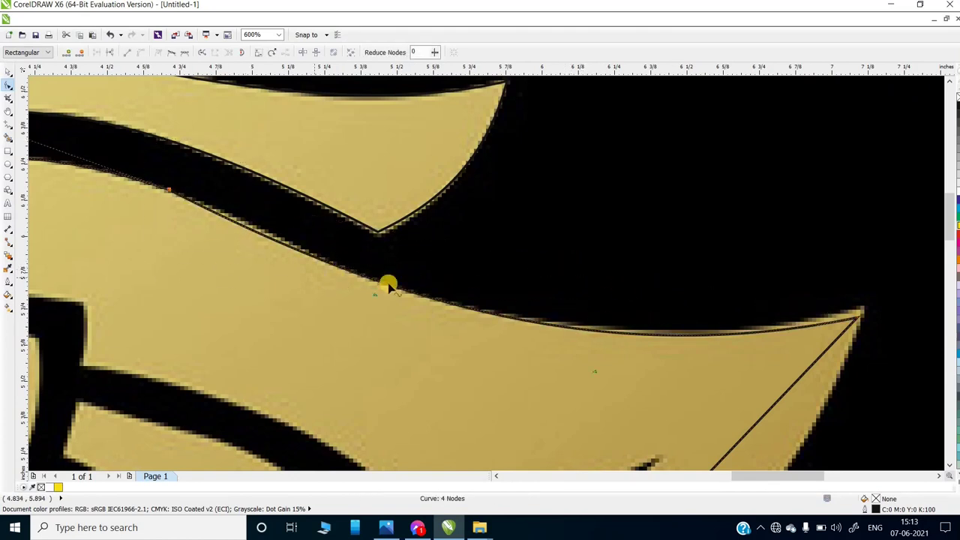
left_click_drag(349, 267, 430, 305)
- Match the curve to the gold edge and move the corner node onto the mane tip
scroll(540, 338, "up", 1)
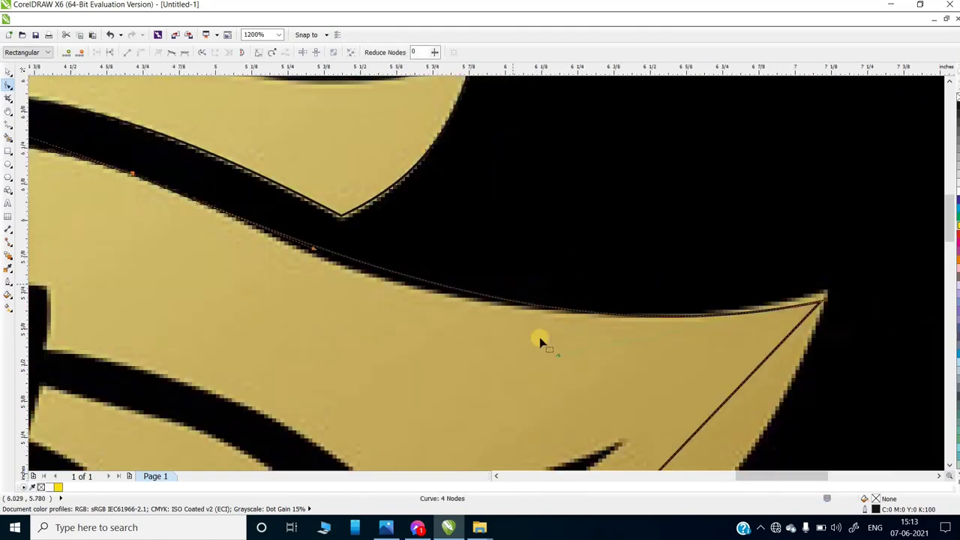
scroll(570, 379, "up", 1)
left_click_drag(558, 400, 521, 398)
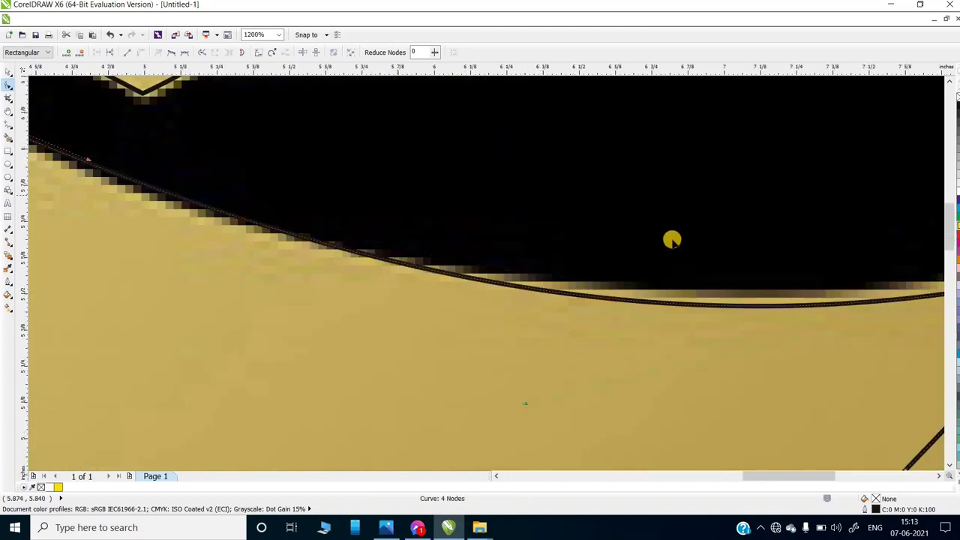
scroll(671, 240, "up", 1)
left_click_drag(711, 231, 815, 255)
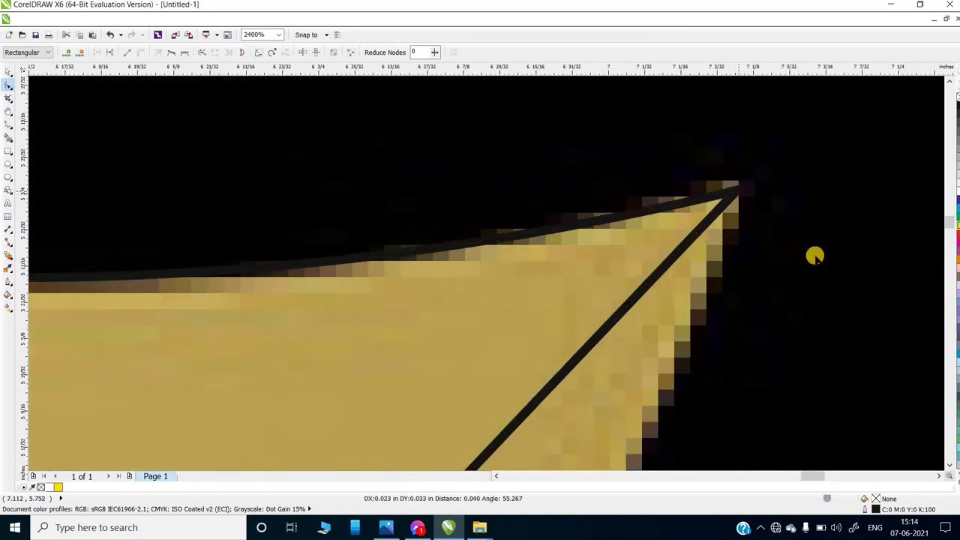
scroll(643, 305, "down", 1)
scroll(373, 307, "down", 1)
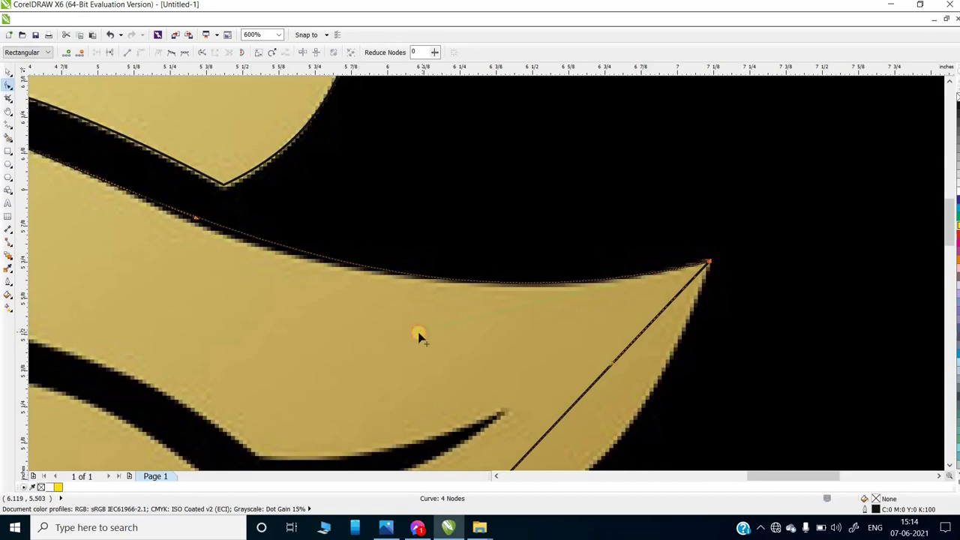
left_click_drag(195, 219, 197, 225)
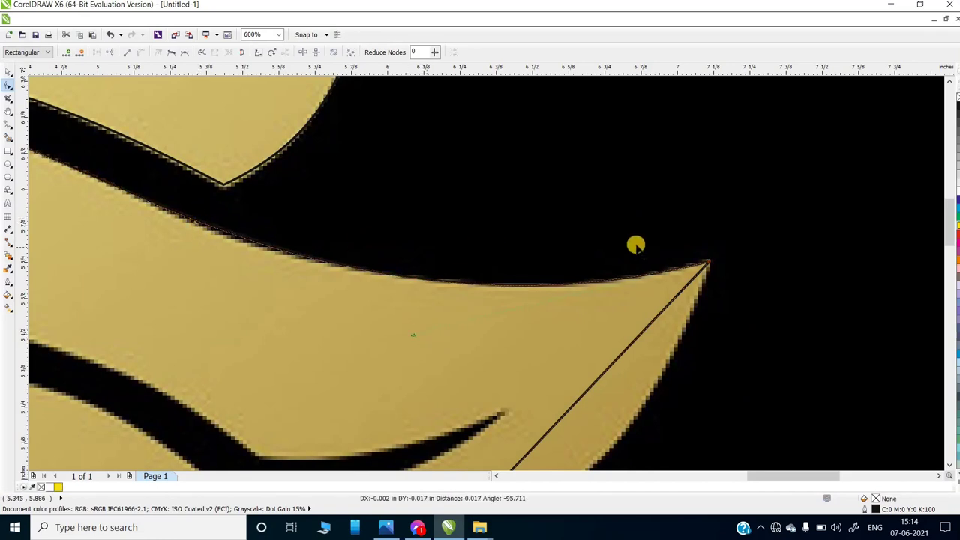
scroll(635, 245, "down", 1)
left_click(646, 318)
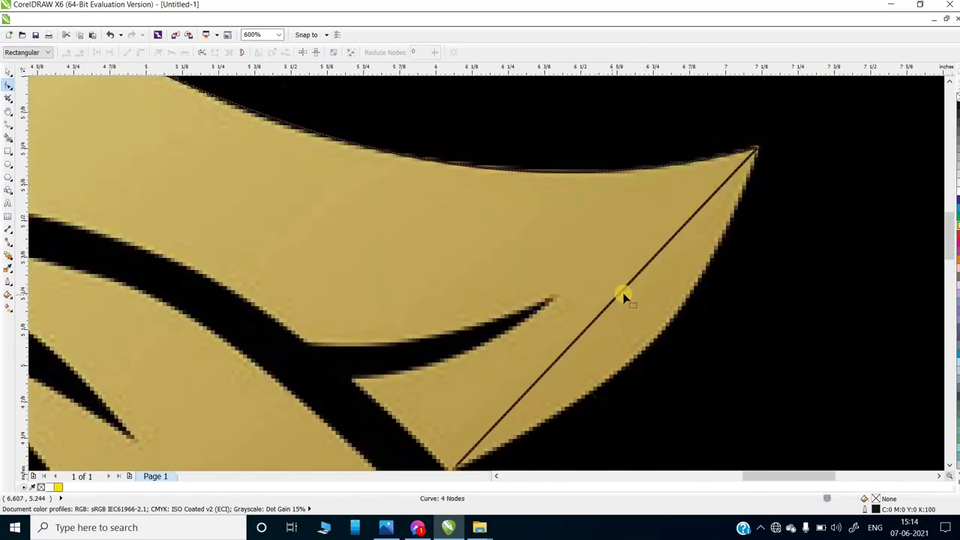
- Refine the lower edge and the top node's handles so the curve follows the mane lock
left_click_drag(633, 299, 651, 347)
scroll(505, 360, "up", 1)
scroll(530, 381, "up", 1)
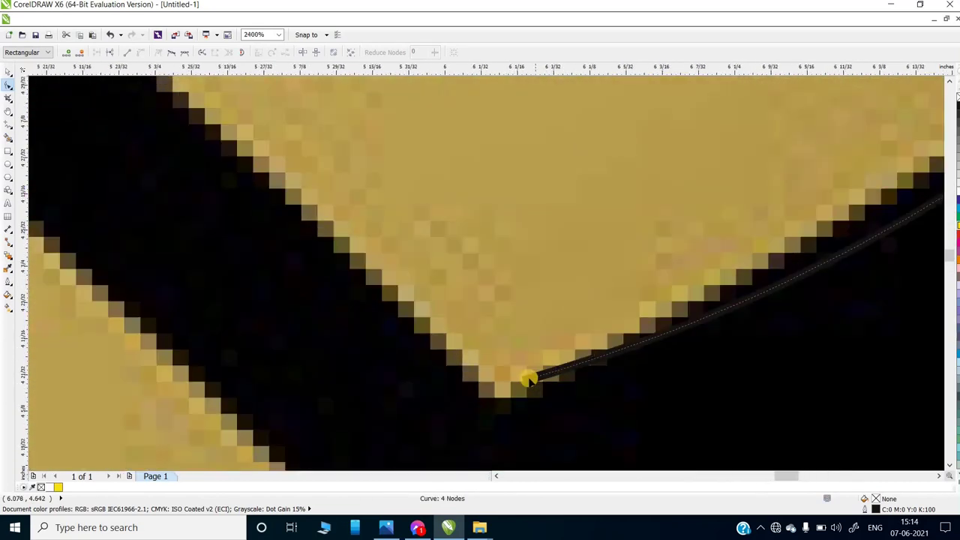
left_click_drag(527, 380, 600, 361)
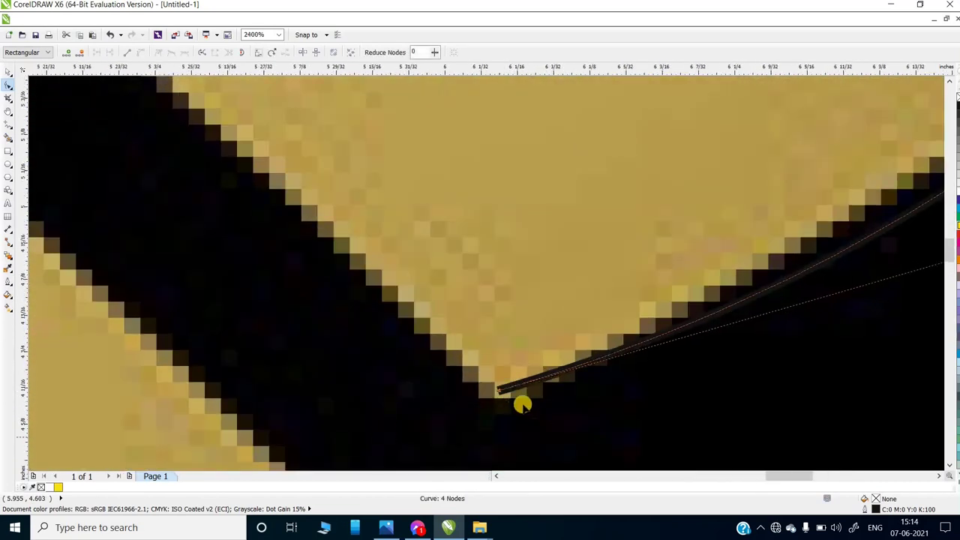
scroll(521, 398, "down", 1)
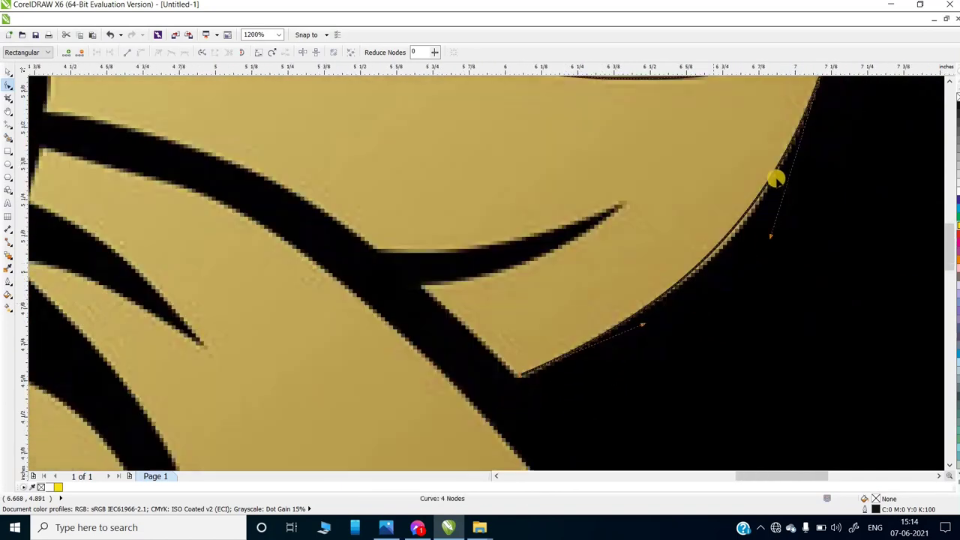
left_click_drag(775, 180, 765, 309)
scroll(792, 236, "down", 2)
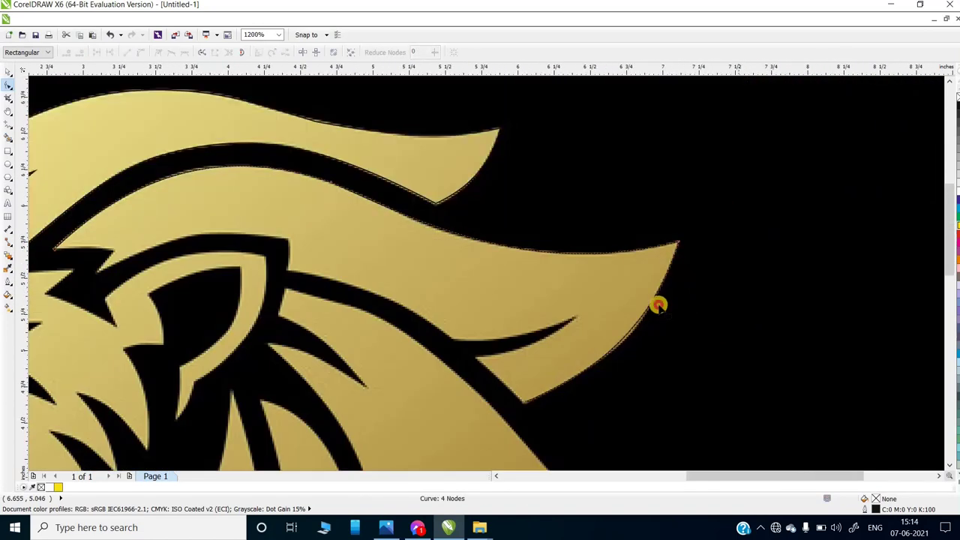
scroll(658, 323, "up", 2)
scroll(656, 326, "down", 2)
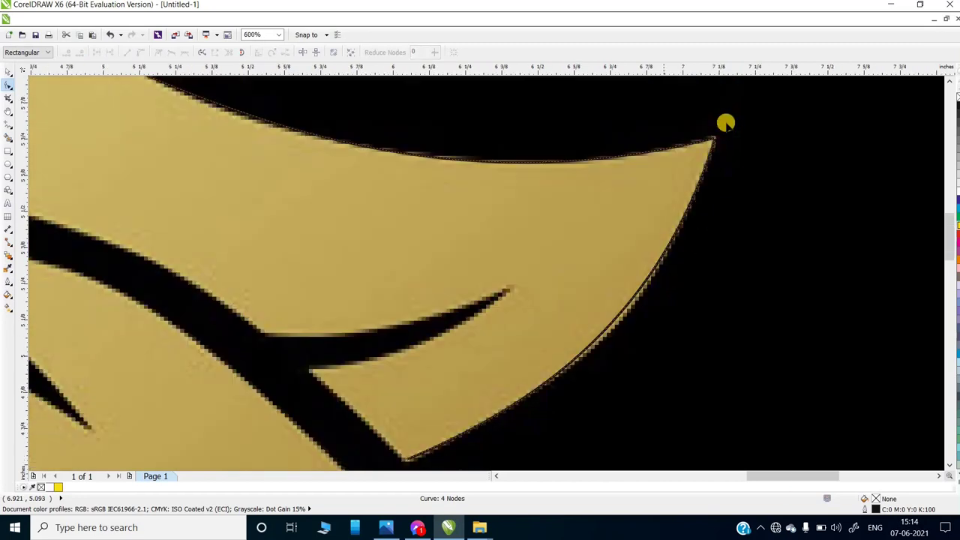
left_click_drag(724, 123, 660, 322)
scroll(652, 322, "up", 3)
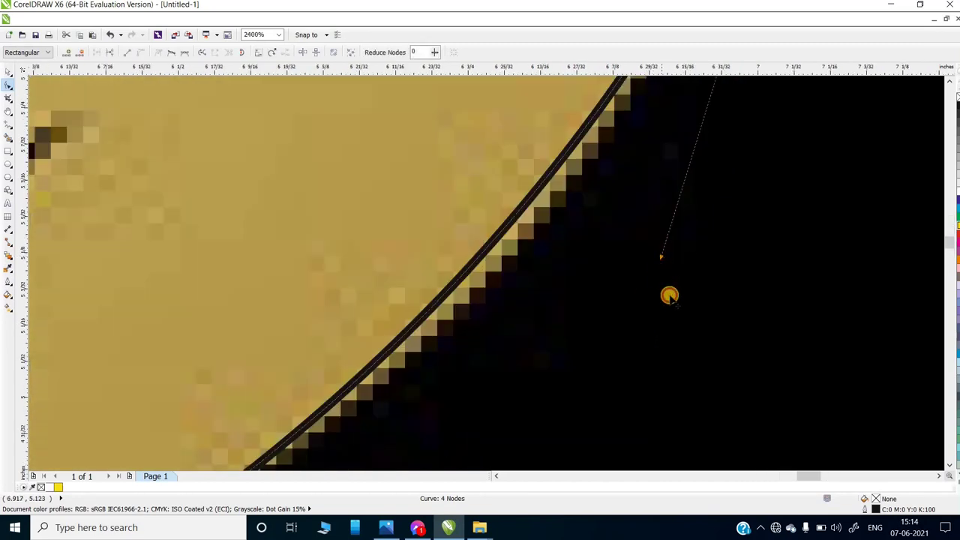
scroll(773, 328, "down", 2)
left_click(9, 129)
scroll(643, 366, "down", 2)
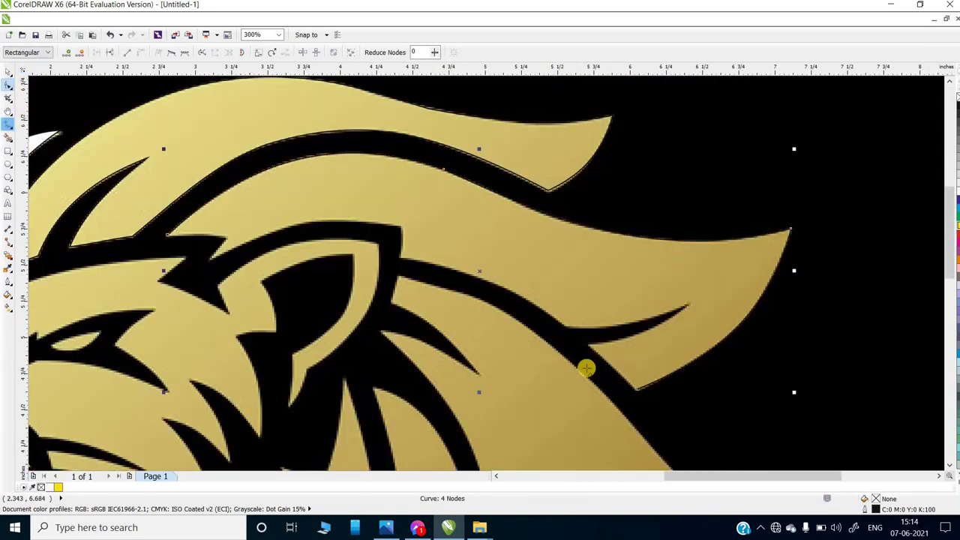
scroll(688, 425, "up", 3)
- Add a four-point polyline around the thin black spike out to its tip
left_click(591, 332)
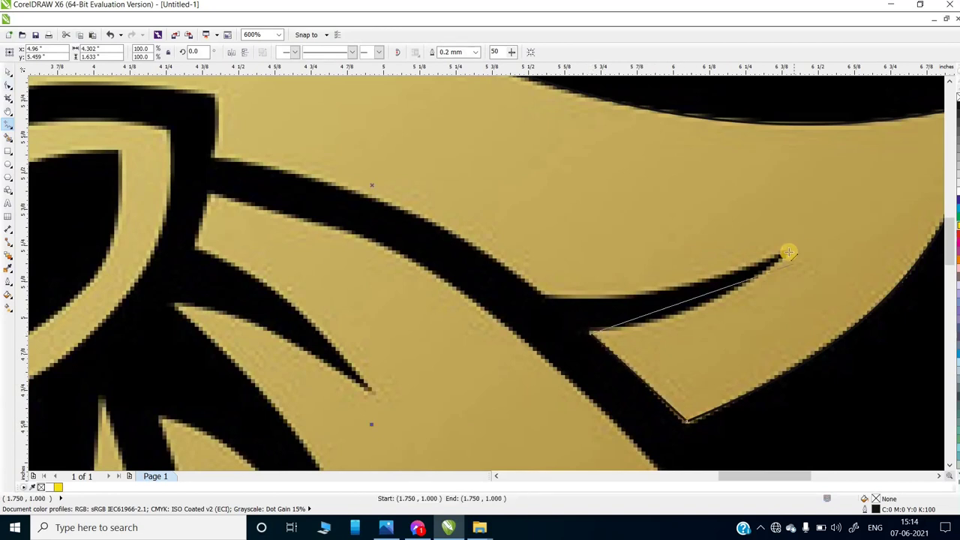
left_click(785, 253)
left_click(545, 294)
left_click(213, 154)
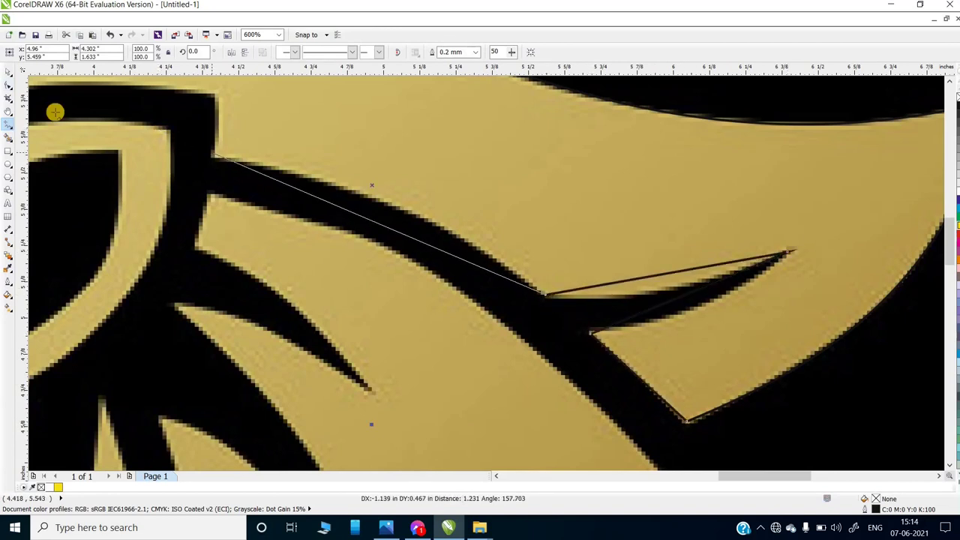
left_click(8, 85)
- Curve the spike outline's upper segment to follow the spike's edge
key("F3")
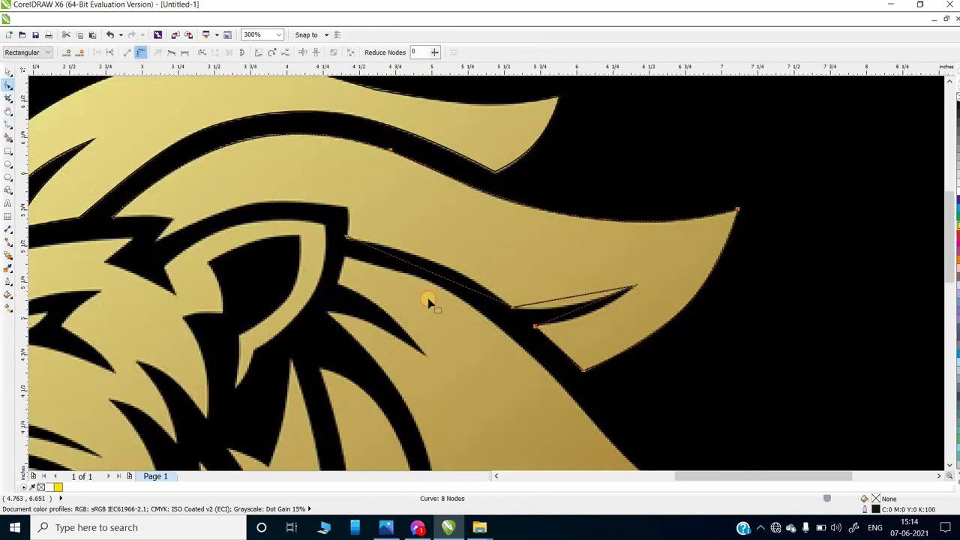
scroll(428, 300, "up", 2)
scroll(462, 310, "up", 3)
scroll(398, 241, "down", 2)
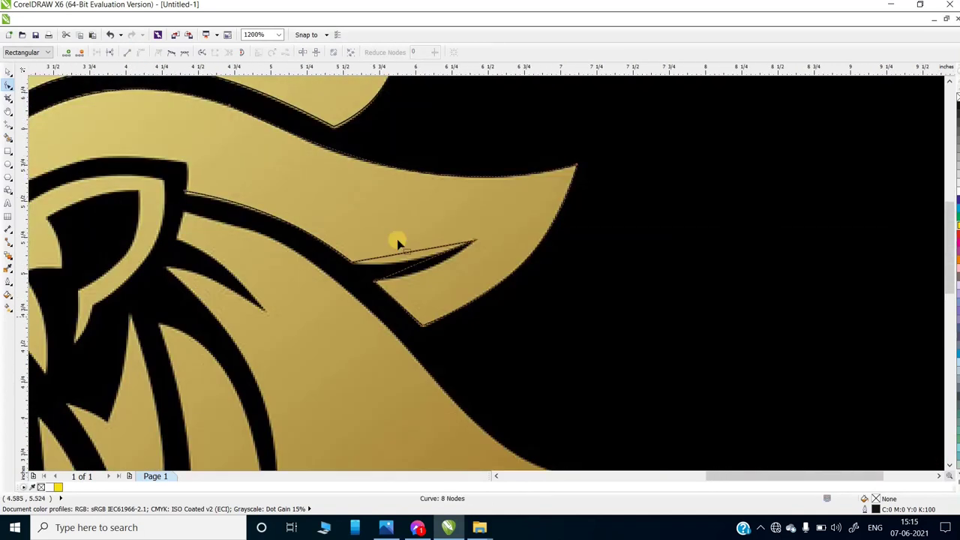
scroll(398, 241, "up", 2)
mouse_move(436, 298)
left_mouse_down()
mouse_move(486, 307)
mouse_move(514, 278)
left_mouse_up()
scroll(514, 278, "down", 2)
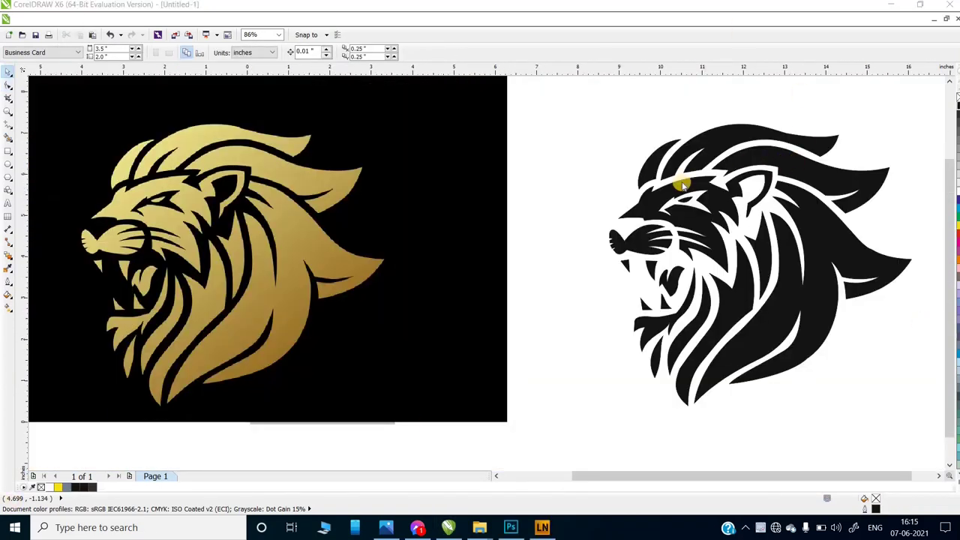
- Zoom in and out to compare the finished black vector lion head with the gold bitmap
left_click(731, 214)
scroll(658, 192, "up", 3)
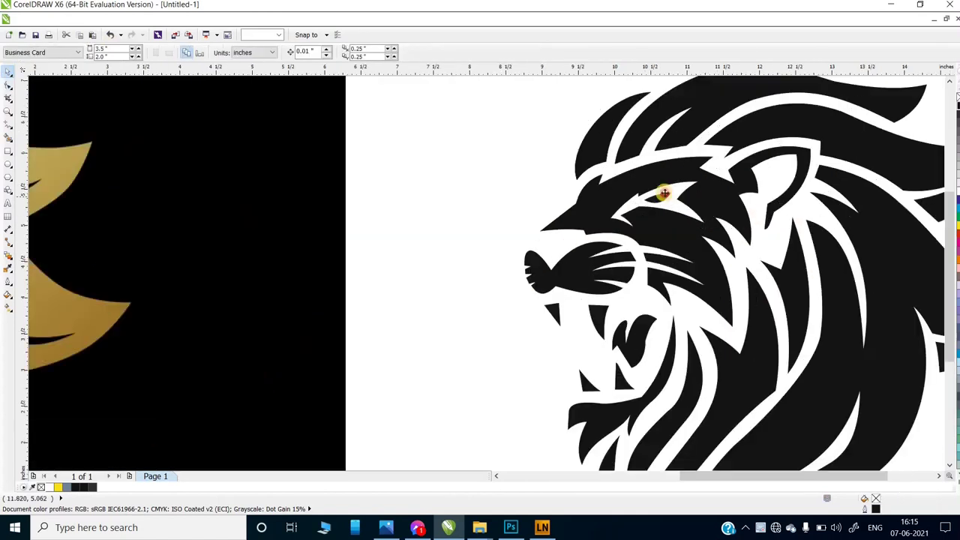
scroll(689, 202, "up", 2)
scroll(534, 275, "down", 4)
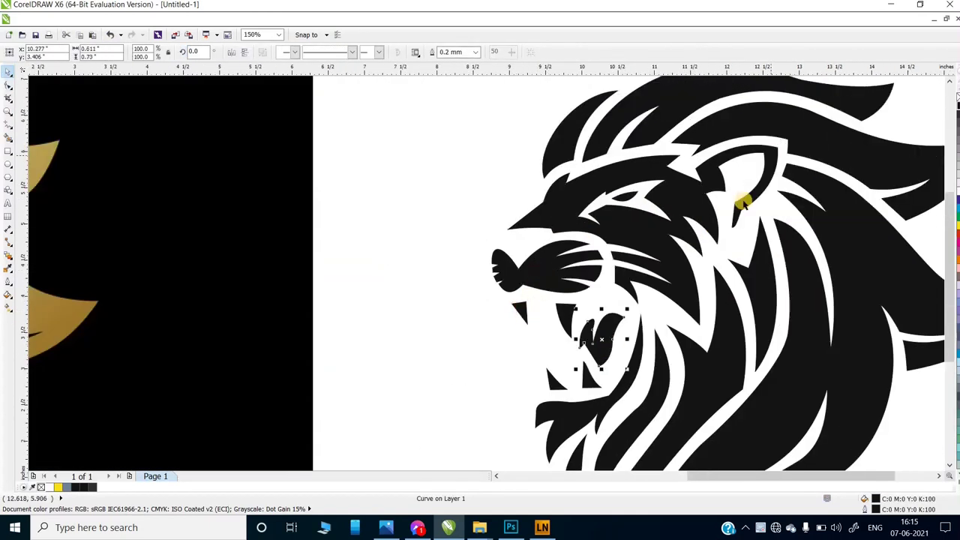
left_click(740, 204)
scroll(610, 311, "up", 2)
scroll(582, 242, "up", 1)
scroll(450, 155, "down", 3)
scroll(480, 225, "up", 2)
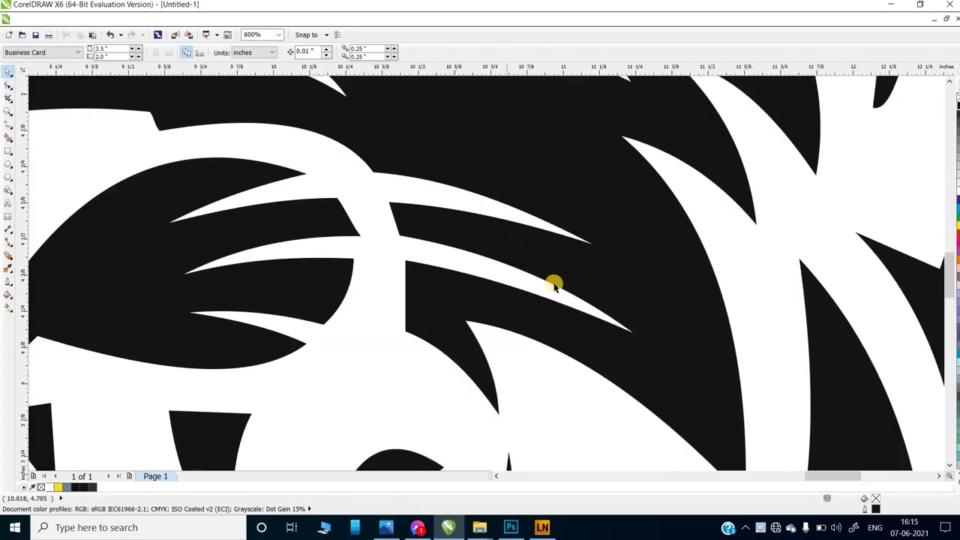
scroll(482, 338, "down", 2)
scroll(338, 262, "down", 2)
scroll(300, 225, "up", 2)
scroll(279, 207, "up", 1)
scroll(280, 207, "down", 4)
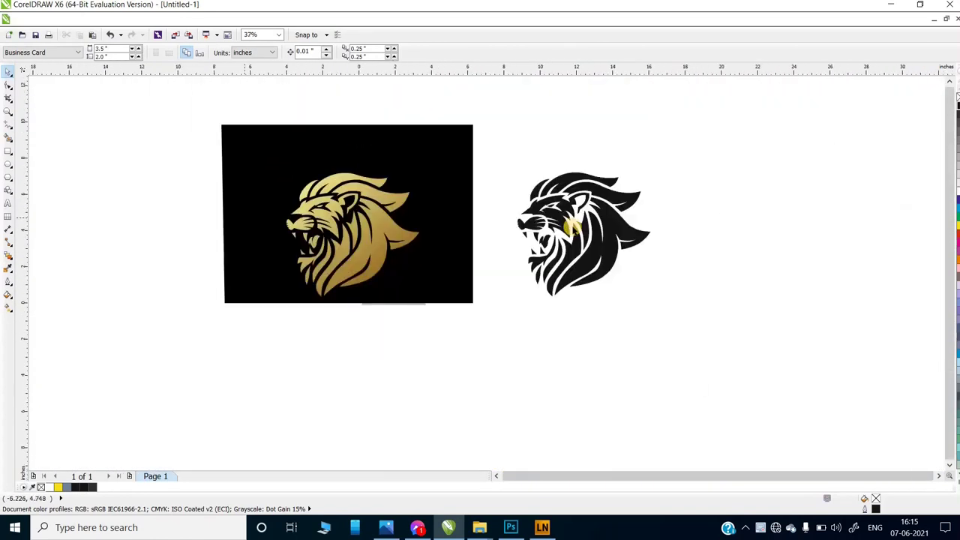
scroll(580, 211, "up", 1)
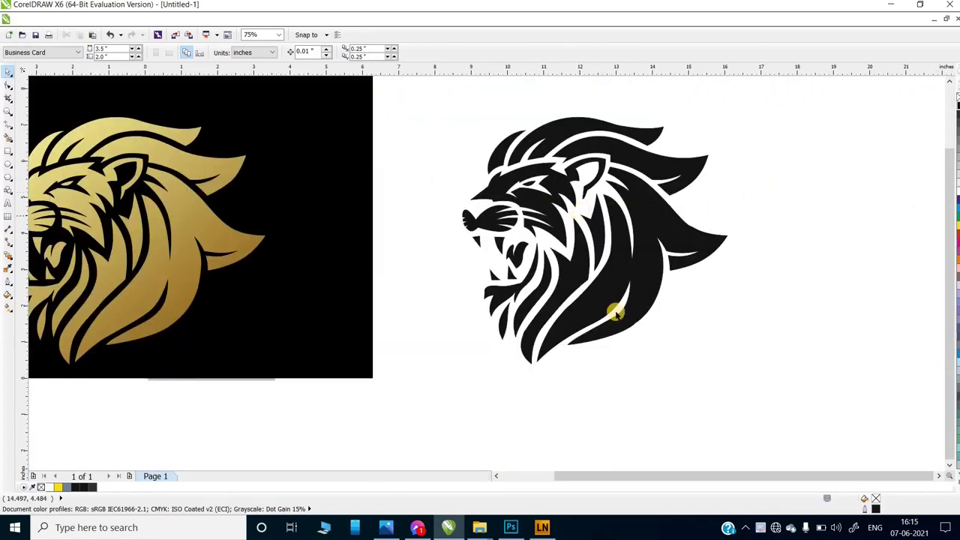
scroll(615, 312, "up", 2)
scroll(677, 262, "down", 2)
scroll(638, 341, "down", 1)
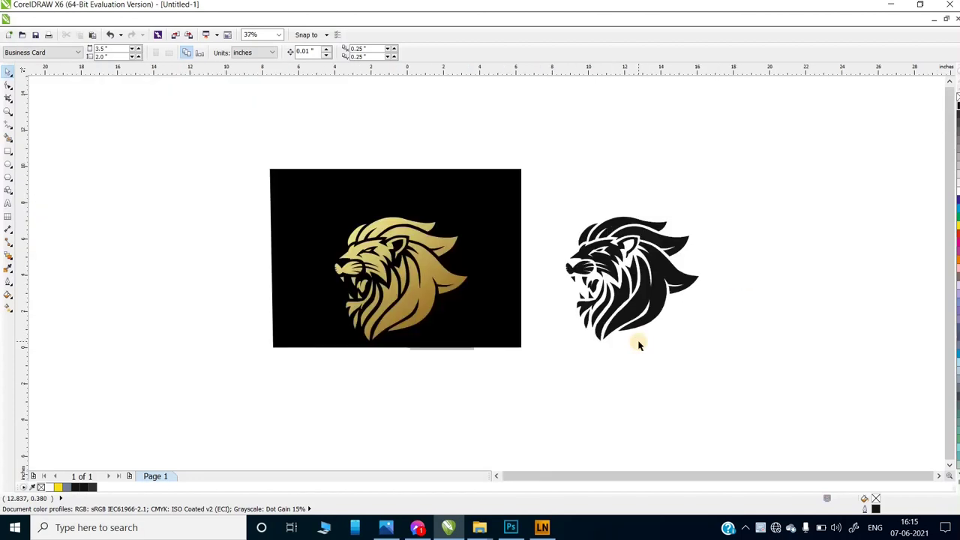